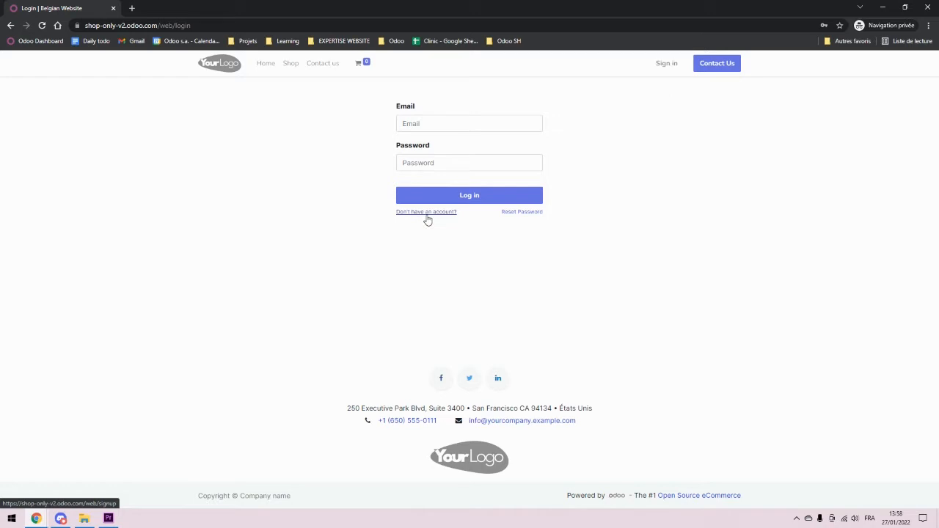
Step: Check the public site's account sign-up page, then return to the login page
{"action": "left_click", "coordinate": [426, 217]}
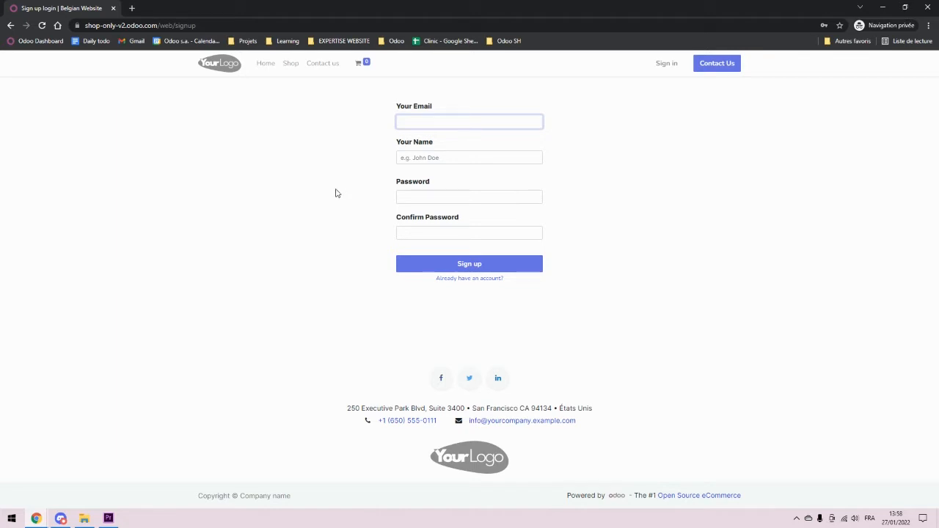
{"action": "left_click", "coordinate": [664, 65]}
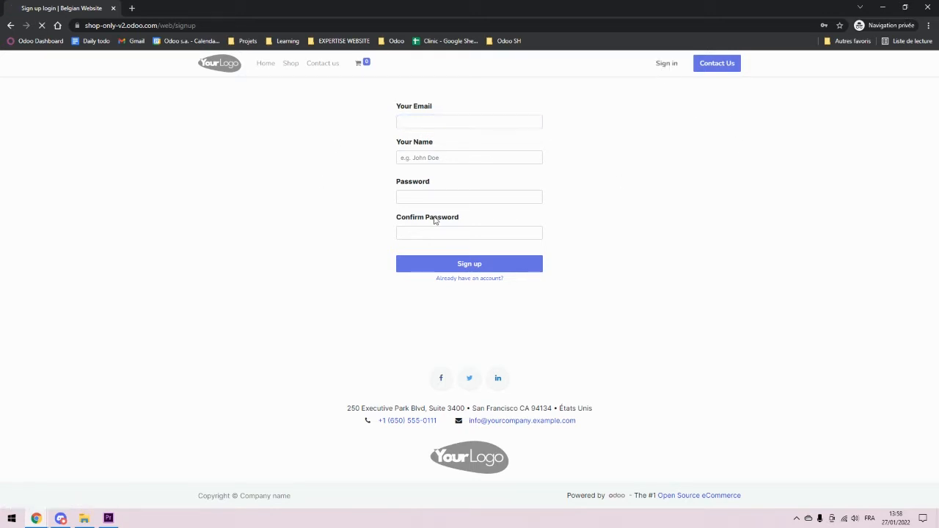
{"action": "left_click", "coordinate": [582, 200]}
{"action": "left_click_drag", "start_coordinate": [468, 213], "coordinate": [388, 217]}
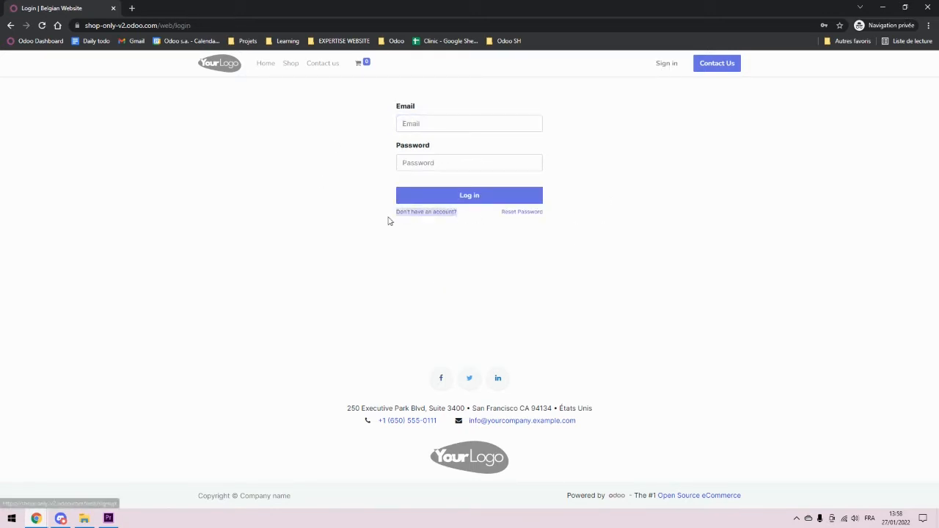
{"action": "left_click", "coordinate": [410, 243]}
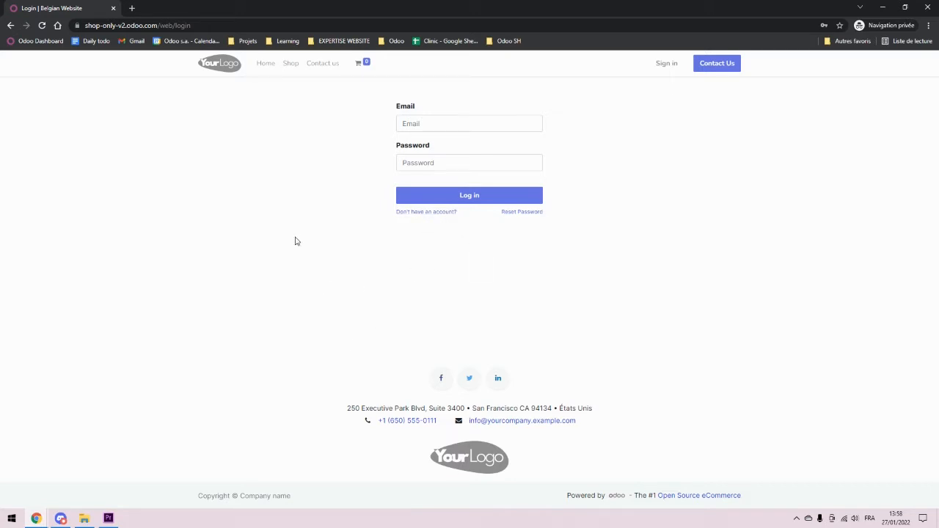
Step: Switch to the back-office window's eCommerce Dashboard
{"action": "left_click", "coordinate": [47, 516]}
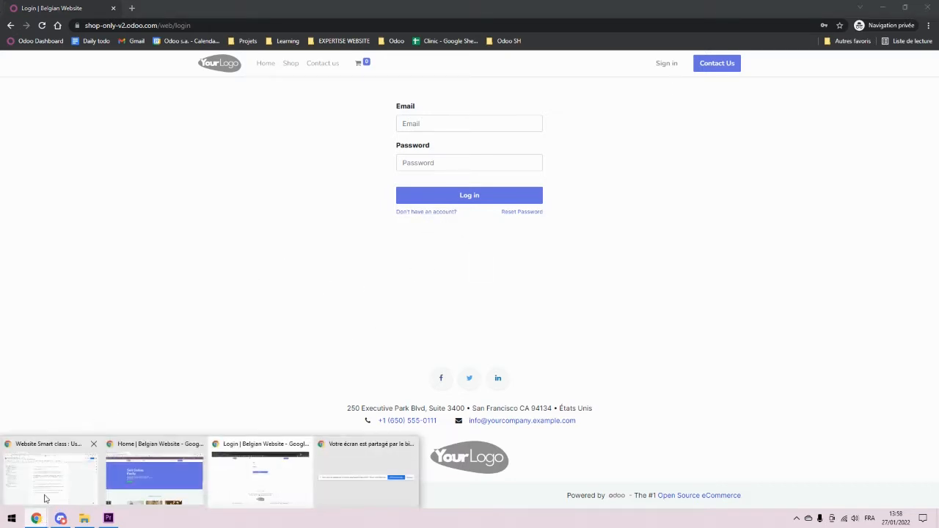
{"action": "left_click", "coordinate": [180, 472]}
{"action": "left_click", "coordinate": [62, 8]}
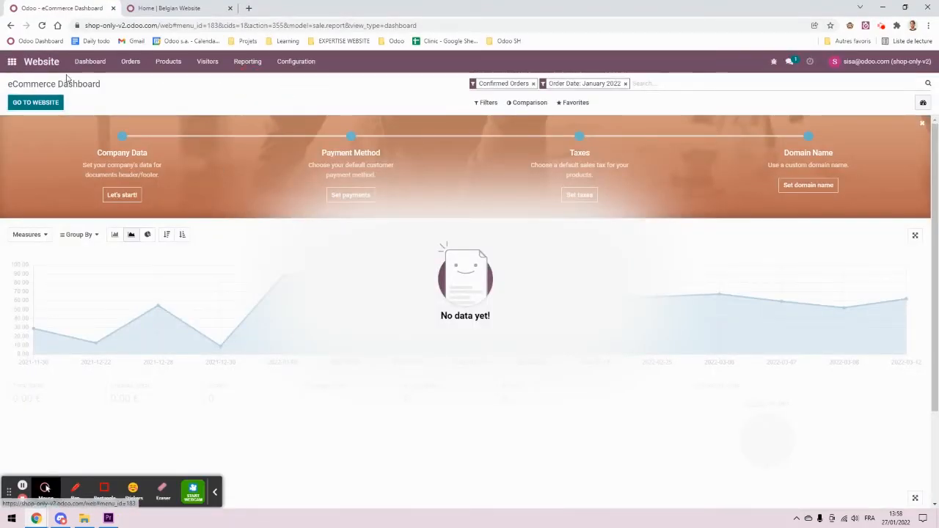
Step: Set Customer Account to 'On invitation' in the Website settings and save
{"action": "left_click", "coordinate": [303, 63]}
{"action": "left_click", "coordinate": [303, 80]}
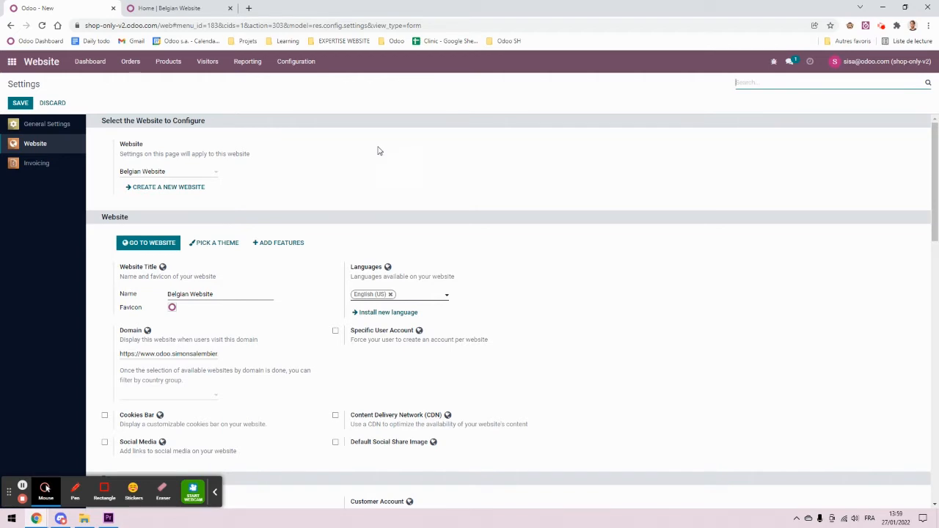
{"action": "scroll", "coordinate": [379, 151], "scroll_direction": "down", "scroll_amount": 3}
{"action": "scroll", "coordinate": [541, 145], "scroll_direction": "down", "scroll_amount": 1}
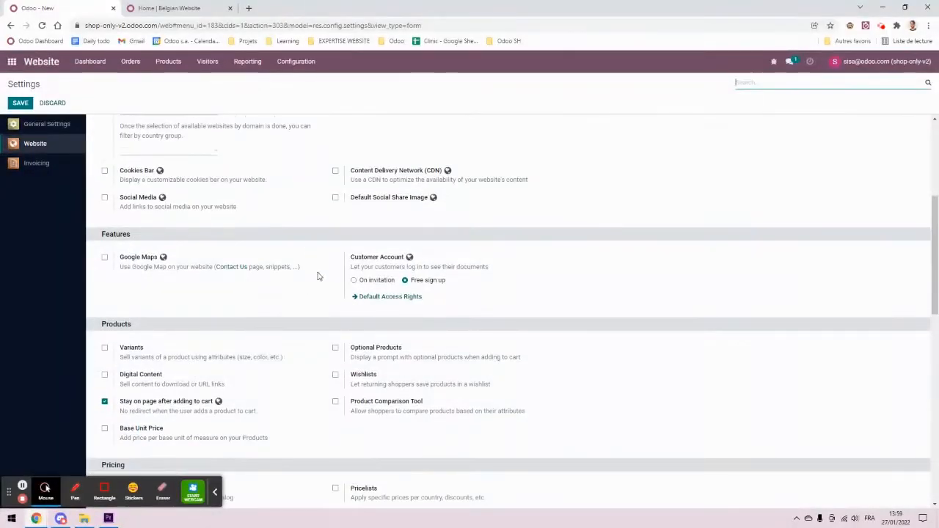
{"action": "scroll", "coordinate": [319, 272], "scroll_direction": "down", "scroll_amount": 1}
{"action": "left_click_drag", "start_coordinate": [352, 208], "coordinate": [389, 213]}
{"action": "left_click", "coordinate": [573, 221]}
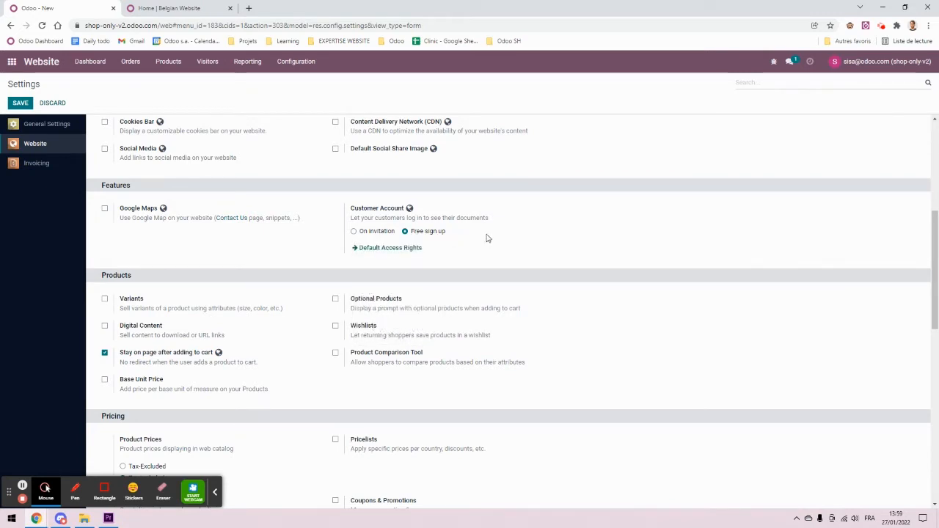
{"action": "left_click", "coordinate": [372, 233]}
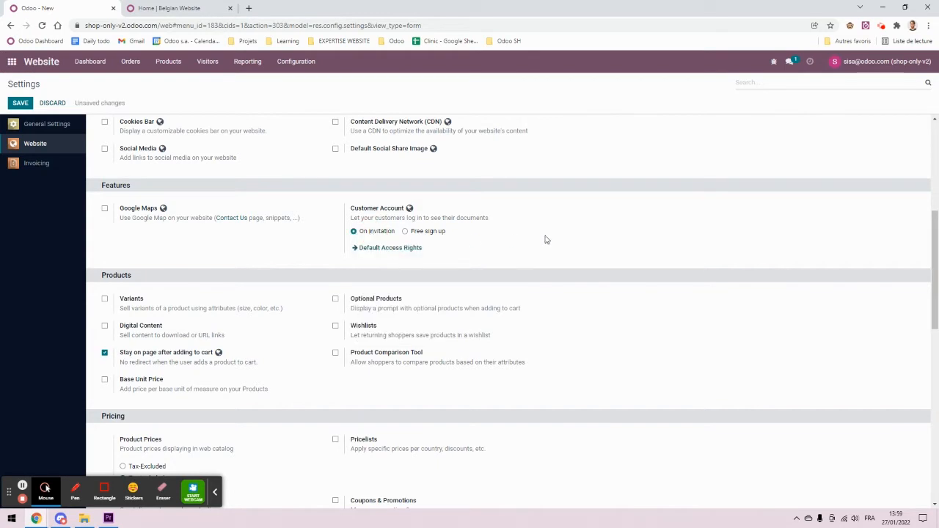
{"action": "left_click", "coordinate": [23, 101]}
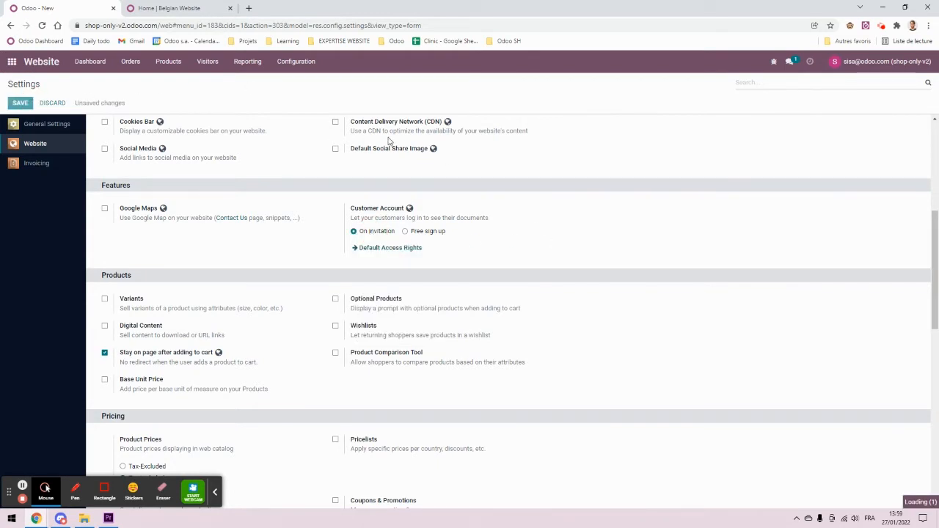
Step: Reload the private window's login page to check the new sign-up setting
{"action": "mouse_move", "coordinate": [61, 518]}
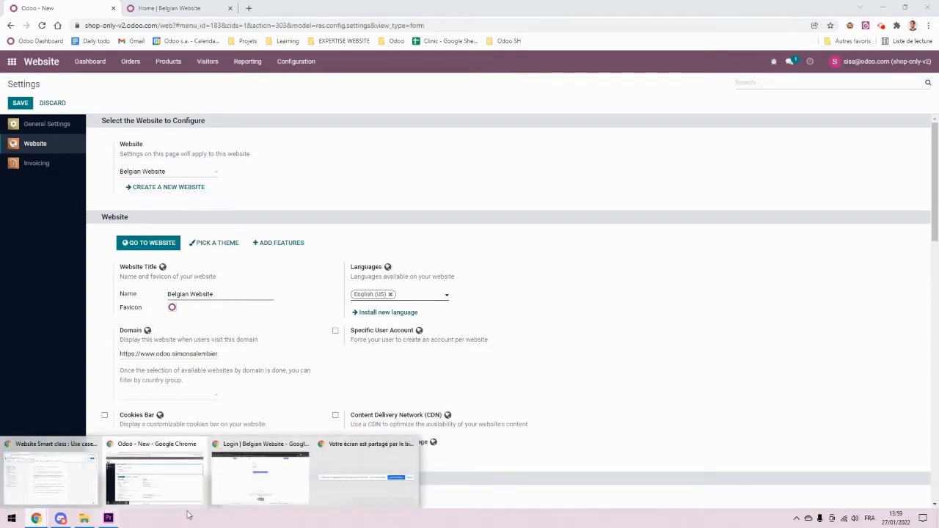
{"action": "left_click", "coordinate": [275, 482]}
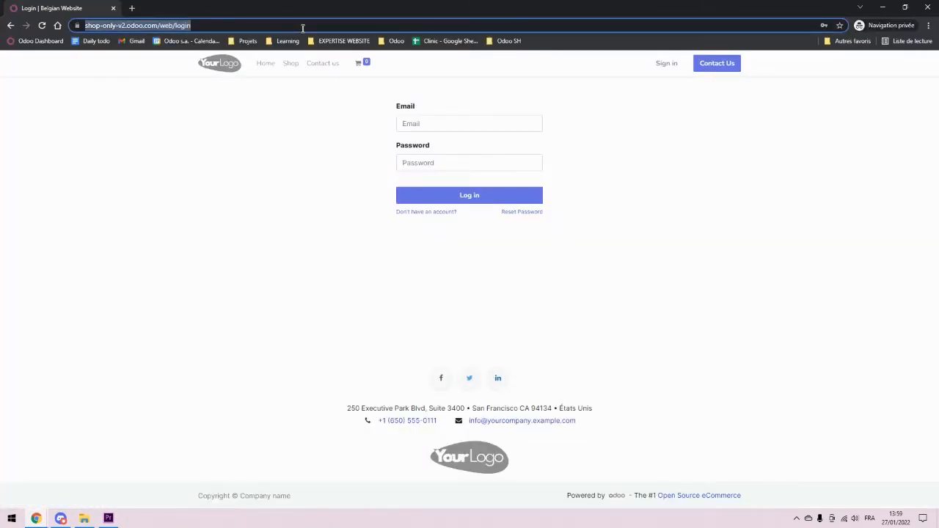
{"action": "key", "text": "Return"}
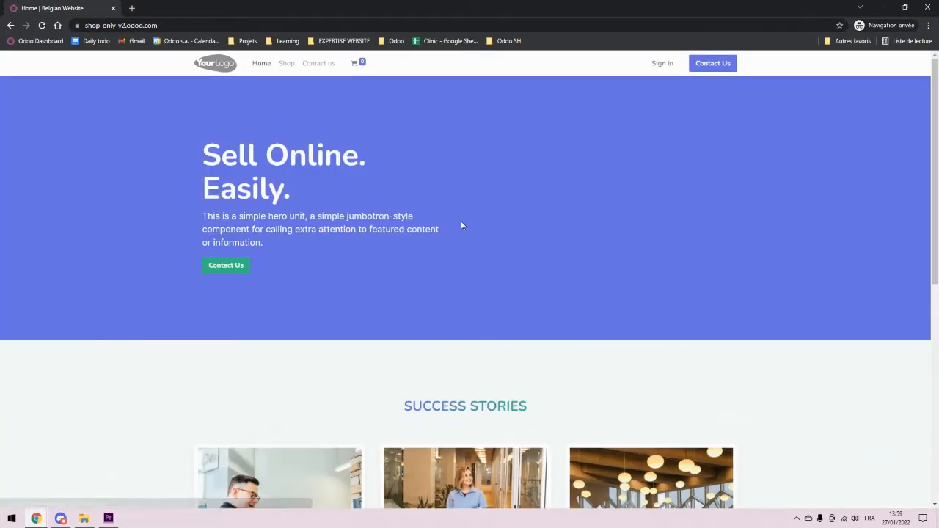
{"action": "left_click", "coordinate": [661, 65]}
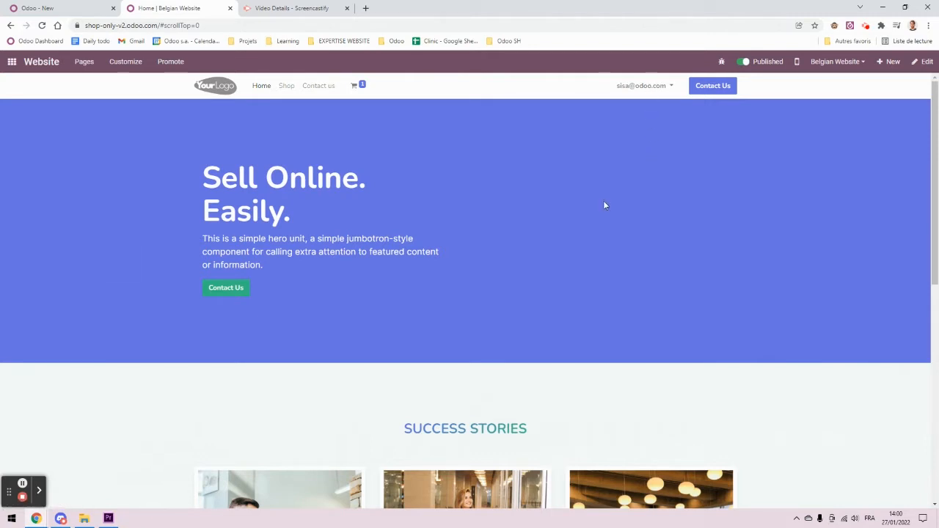
Step: Open the 'Entreprise sympa' contact and review its Action menu without choosing anything
{"action": "left_click", "coordinate": [11, 62]}
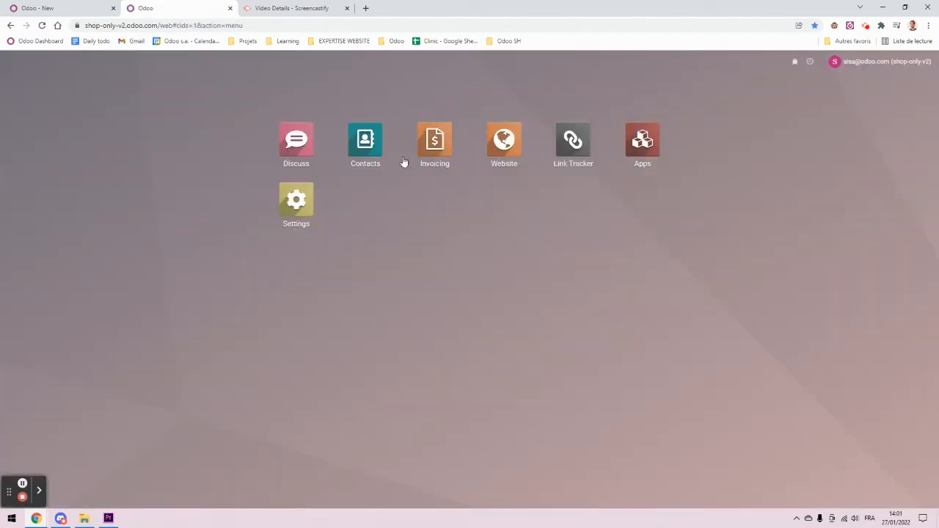
{"action": "left_click", "coordinate": [367, 139]}
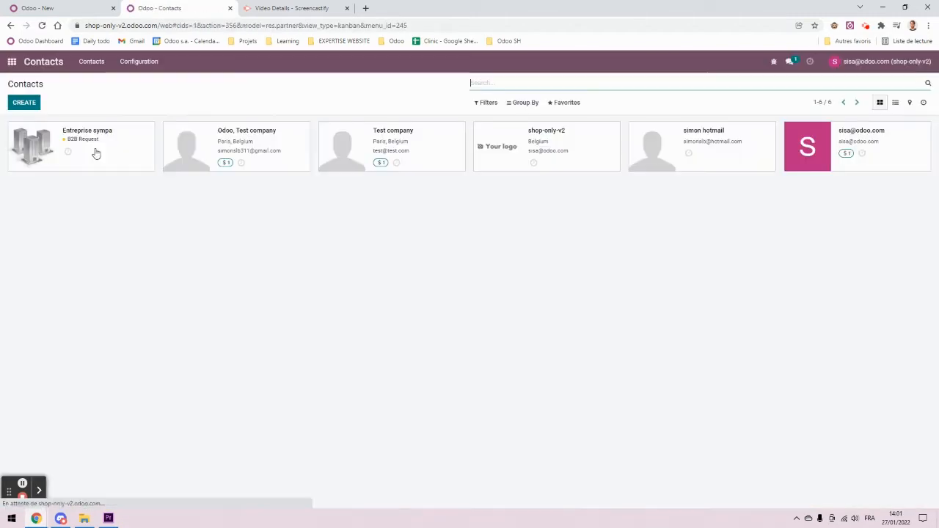
{"action": "left_click", "coordinate": [95, 153]}
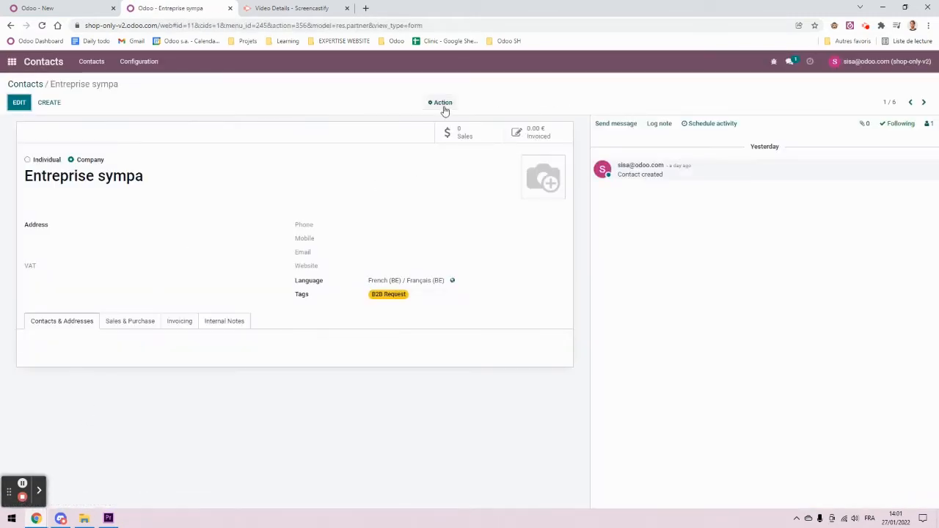
{"action": "left_click", "coordinate": [444, 107]}
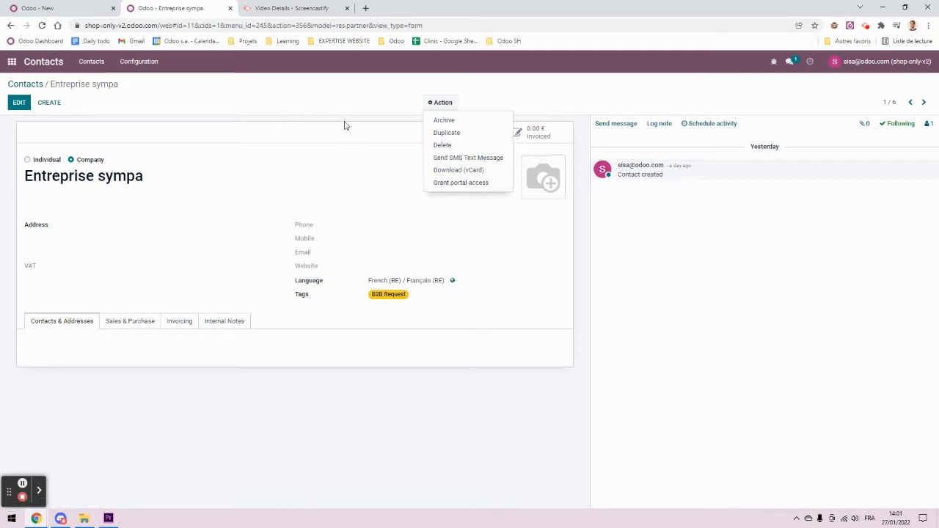
{"action": "left_click", "coordinate": [328, 106]}
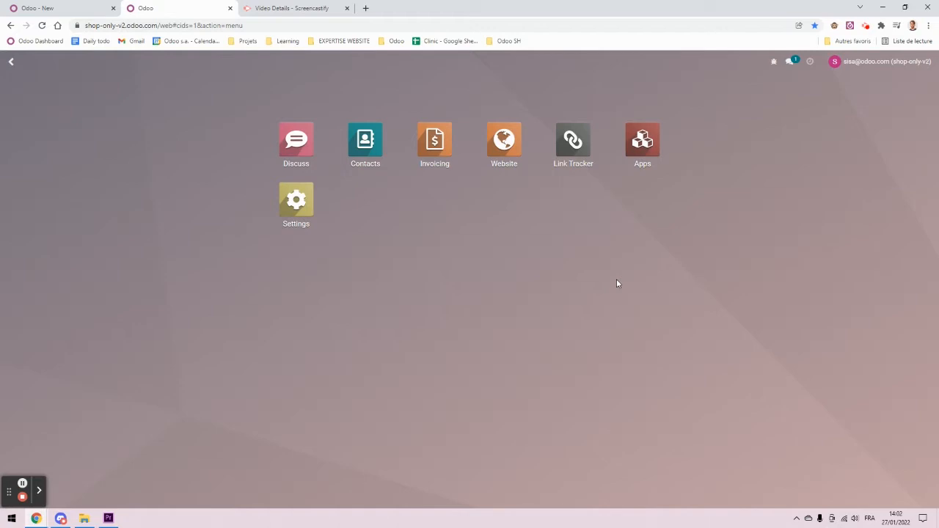
Step: Filter the access Groups list in Settings by the search 'user types'
{"action": "left_click", "coordinate": [296, 202]}
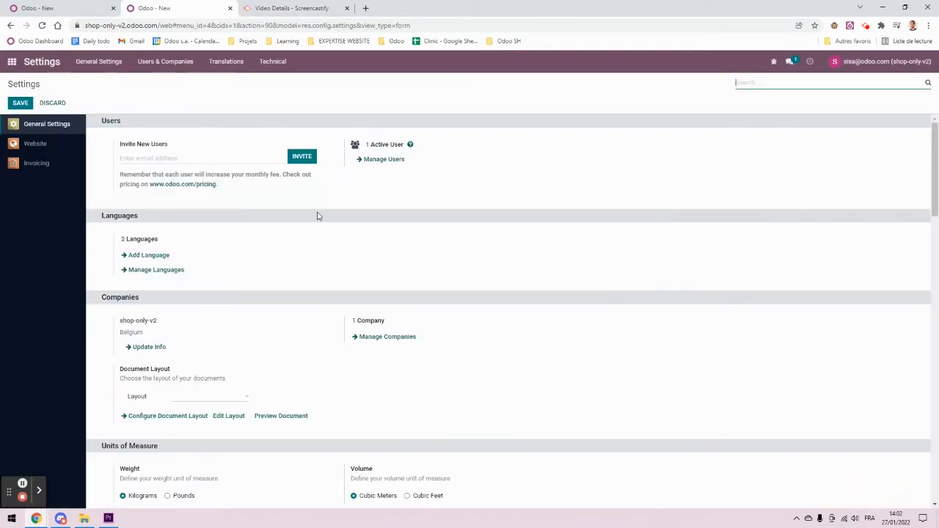
{"action": "left_click", "coordinate": [165, 62]}
{"action": "left_click", "coordinate": [148, 82]}
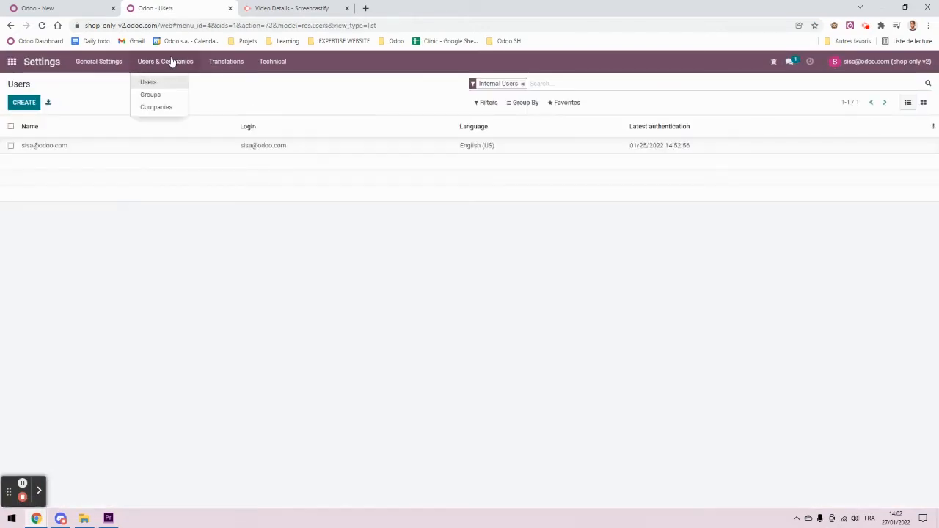
{"action": "left_click", "coordinate": [166, 98]}
{"action": "left_click", "coordinate": [555, 84]}
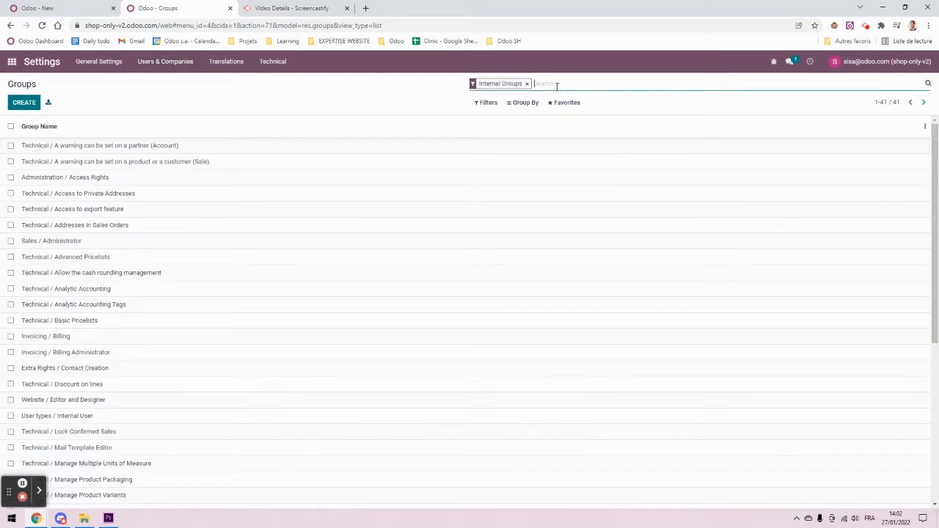
{"action": "type", "text": "user types"}
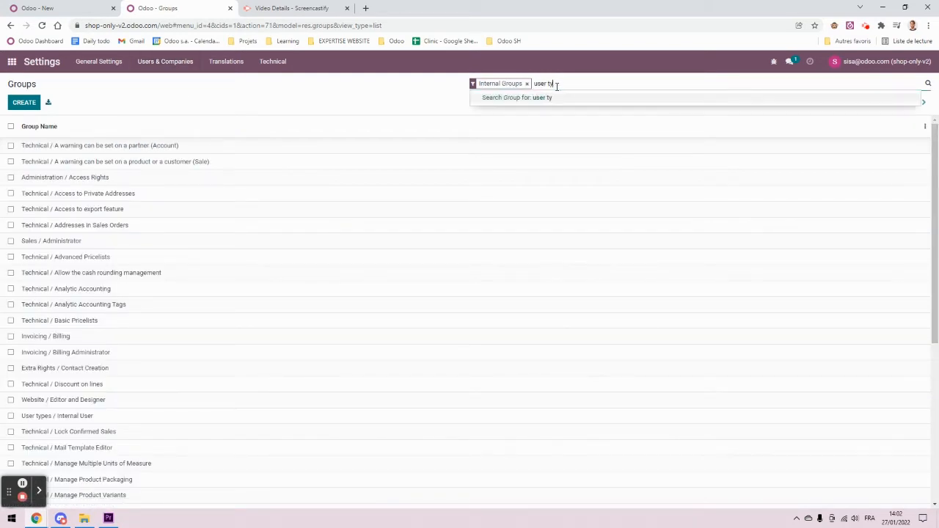
{"action": "key", "text": "Return"}
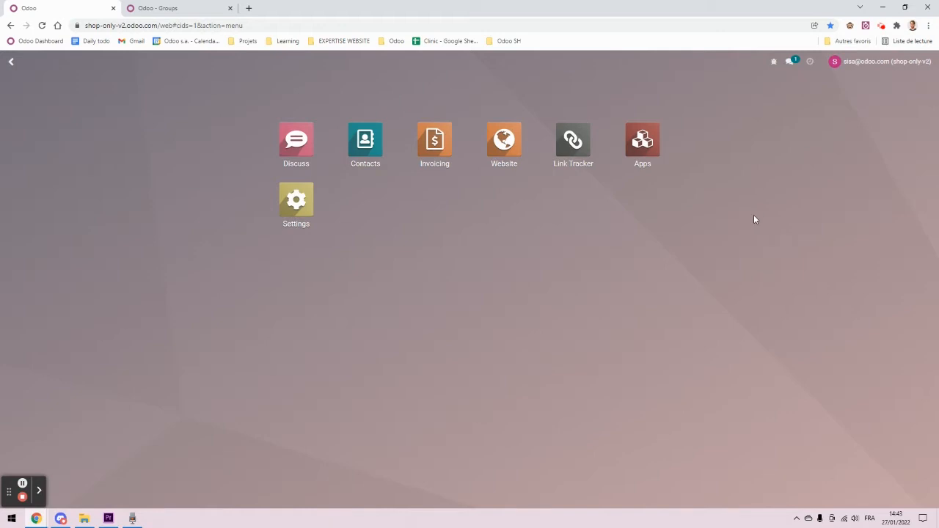
Step: Open the res.partner Contact model from the Models list and show its Website Forms settings
{"action": "type", "text": "model"}
{"action": "key", "text": "Return"}
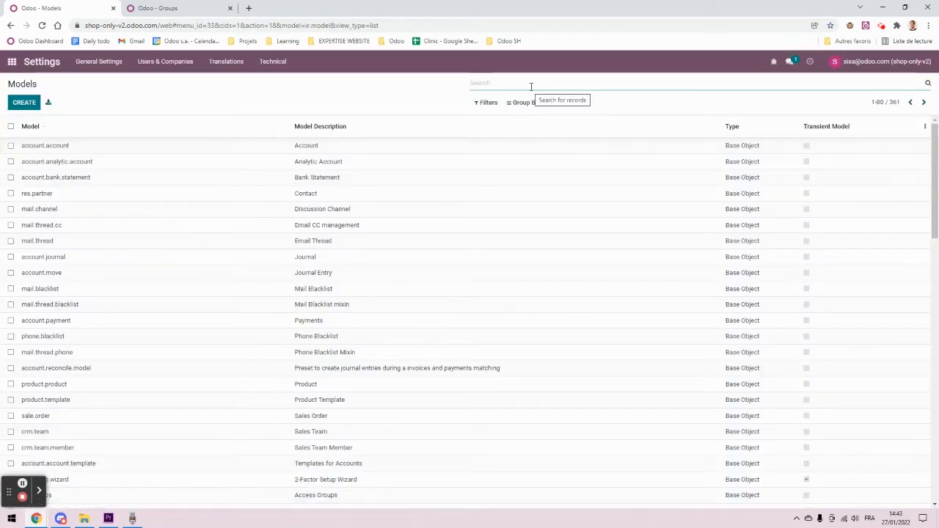
{"action": "type", "text": "res"}
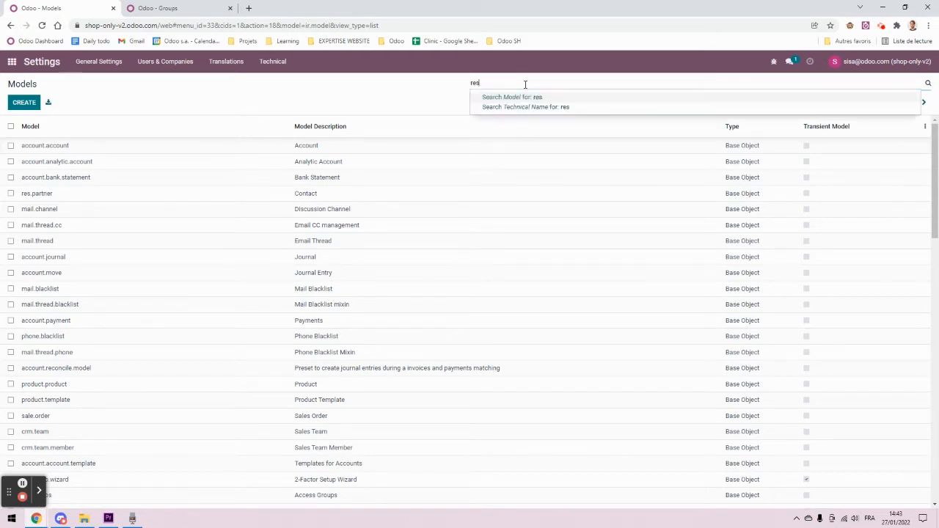
{"action": "type", "text": ".partner"}
{"action": "key", "text": "Return"}
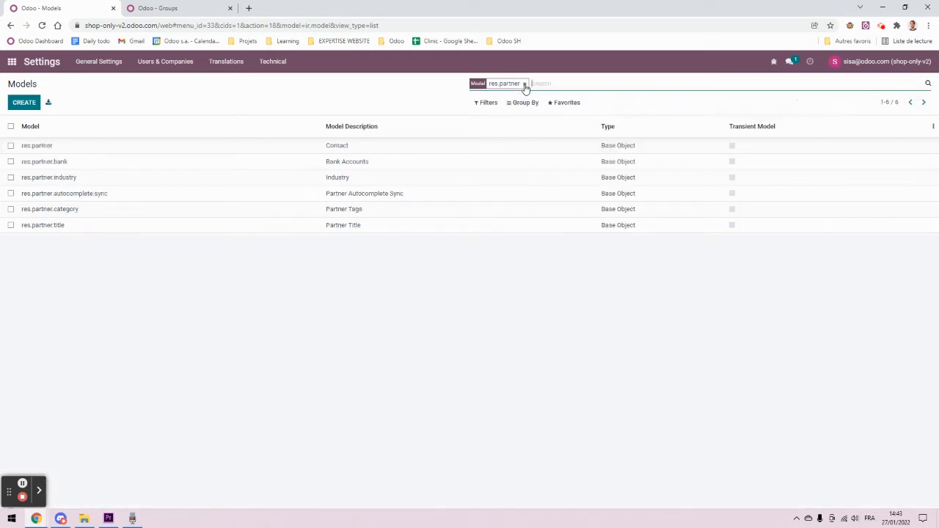
{"action": "left_click", "coordinate": [177, 149]}
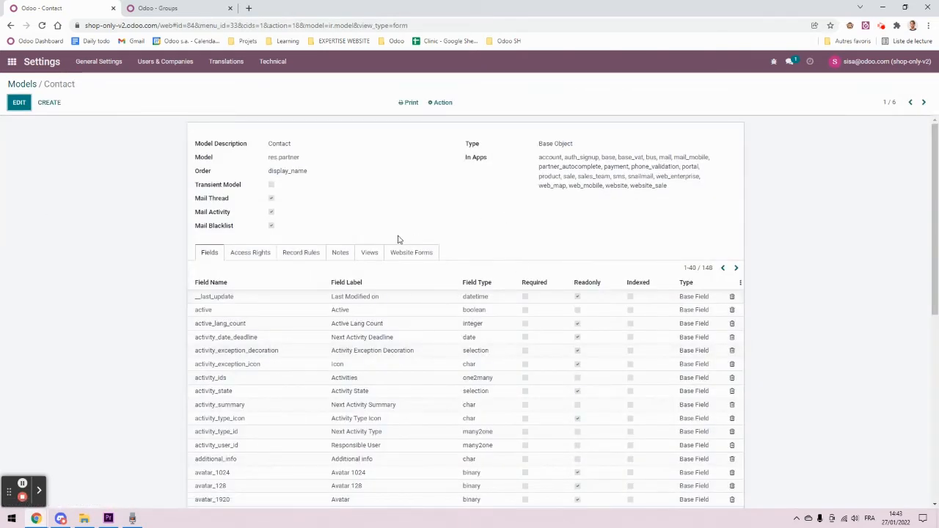
{"action": "left_click", "coordinate": [411, 253]}
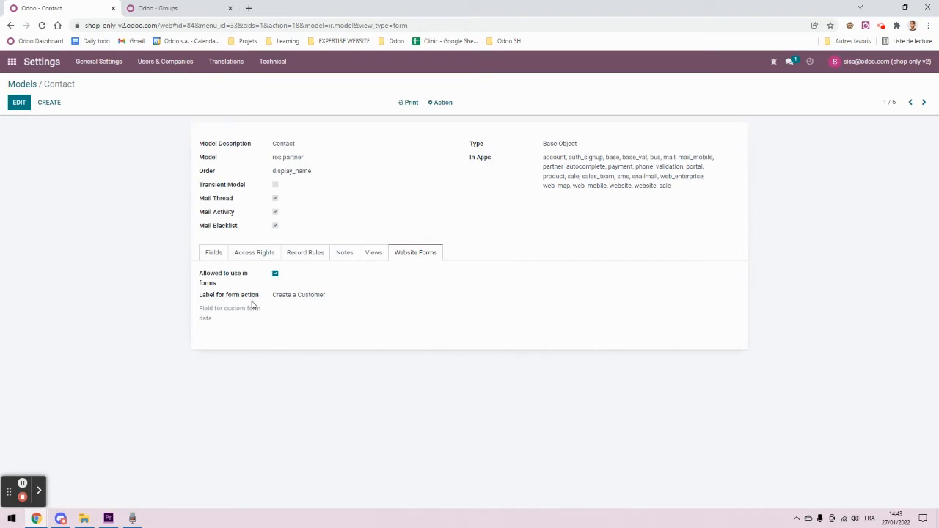
{"action": "mouse_move", "coordinate": [235, 277]}
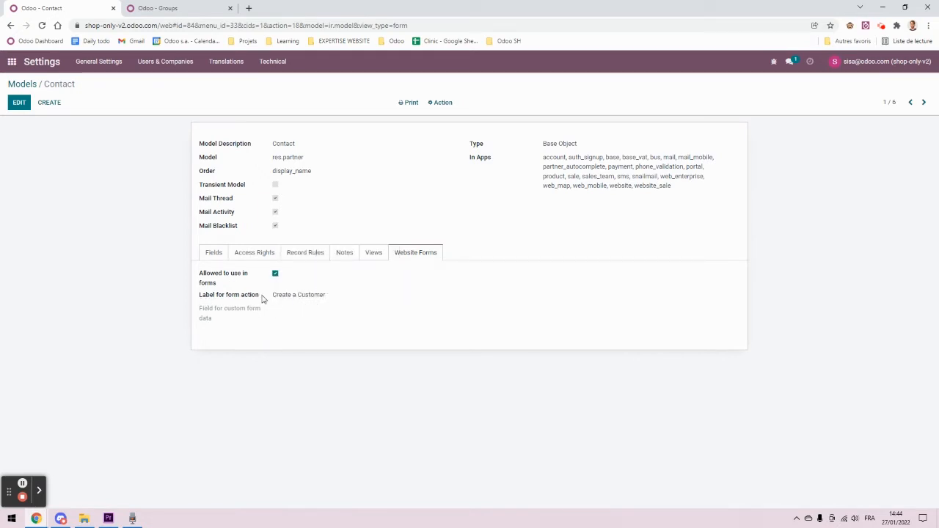
Step: Save the Contact model with website forms allowed and the label 'Create a Customer'
{"action": "left_click", "coordinate": [22, 105]}
{"action": "left_click", "coordinate": [348, 293]}
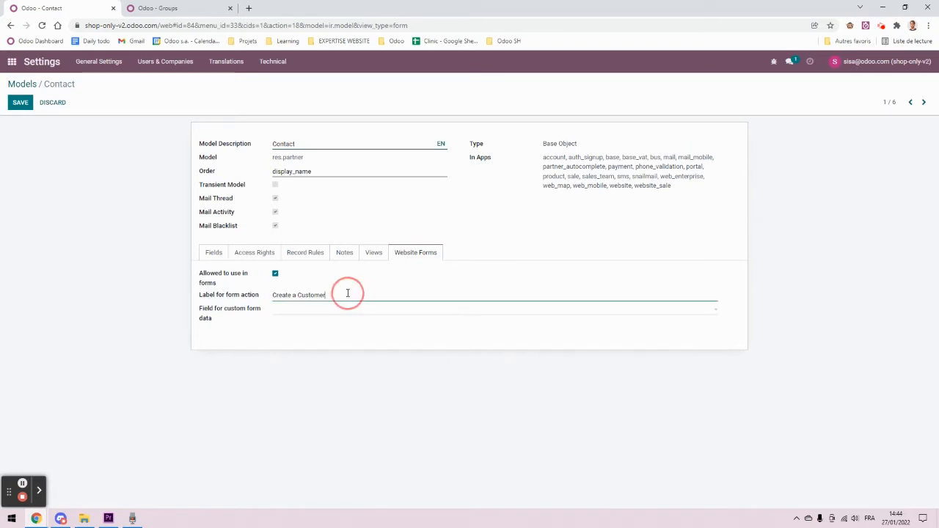
{"action": "left_click_drag", "start_coordinate": [348, 294], "coordinate": [260, 287]}
{"action": "left_click", "coordinate": [94, 224]}
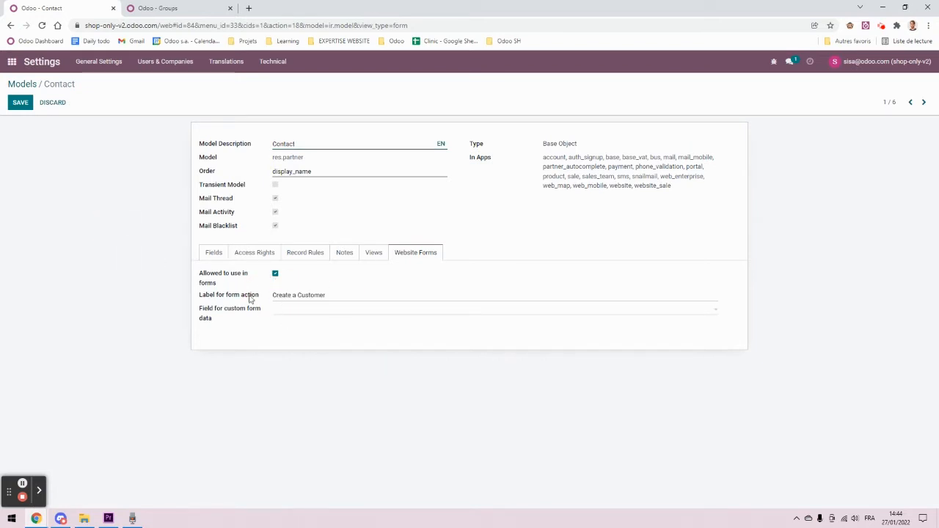
{"action": "mouse_move", "coordinate": [250, 299]}
{"action": "left_click", "coordinate": [20, 102]}
{"action": "left_click", "coordinate": [11, 62]}
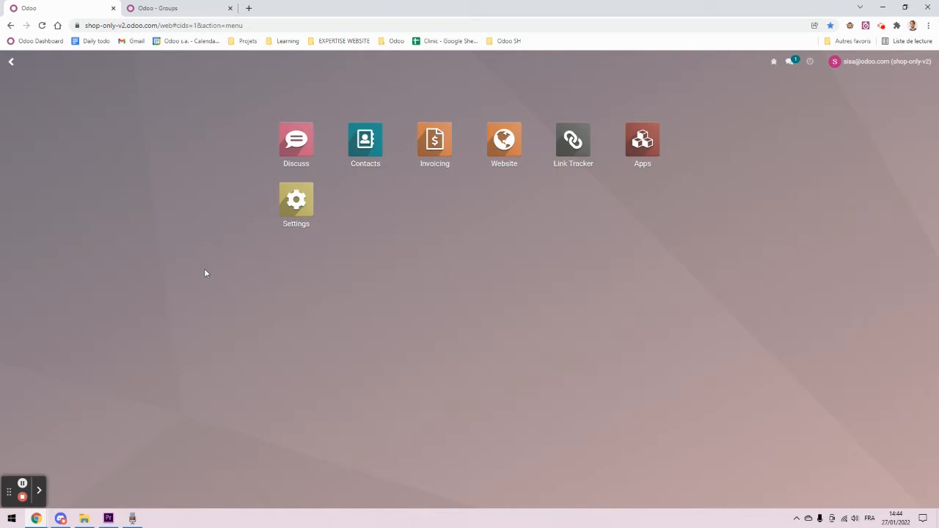
Step: Create a new website page titled 'B2B Account Request'
{"action": "left_click", "coordinate": [506, 164]}
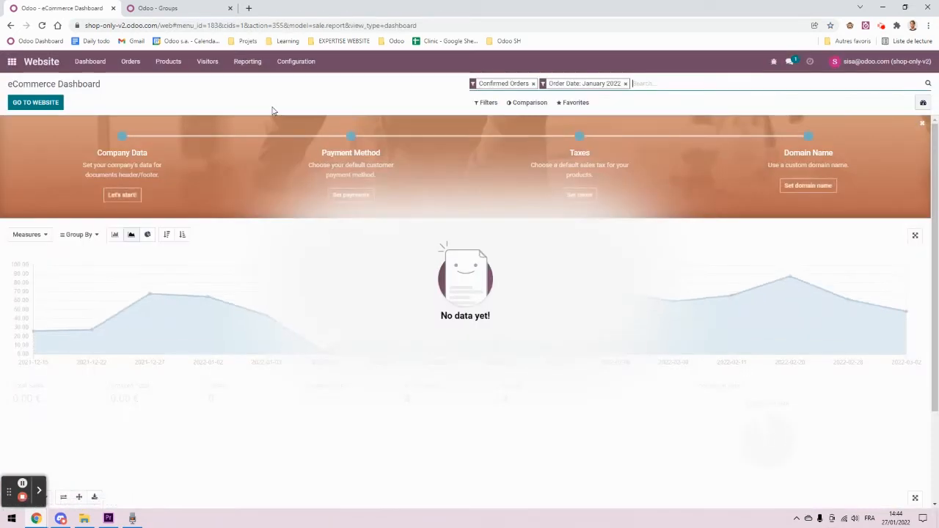
{"action": "left_click", "coordinate": [37, 105]}
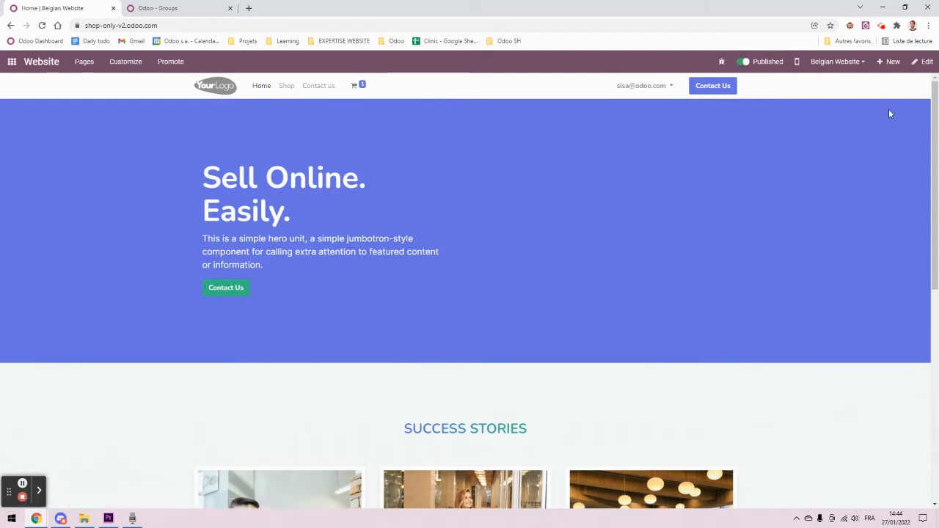
{"action": "left_click", "coordinate": [890, 62]}
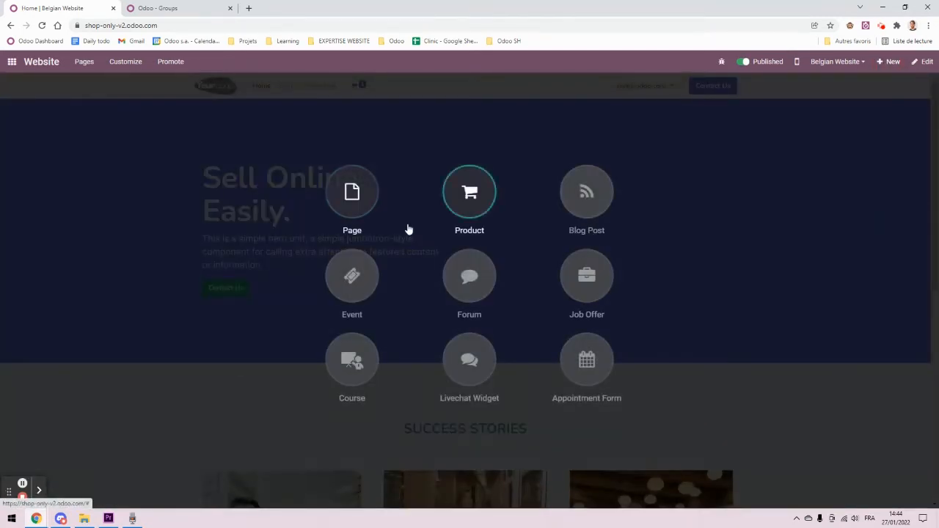
{"action": "left_click", "coordinate": [353, 192]}
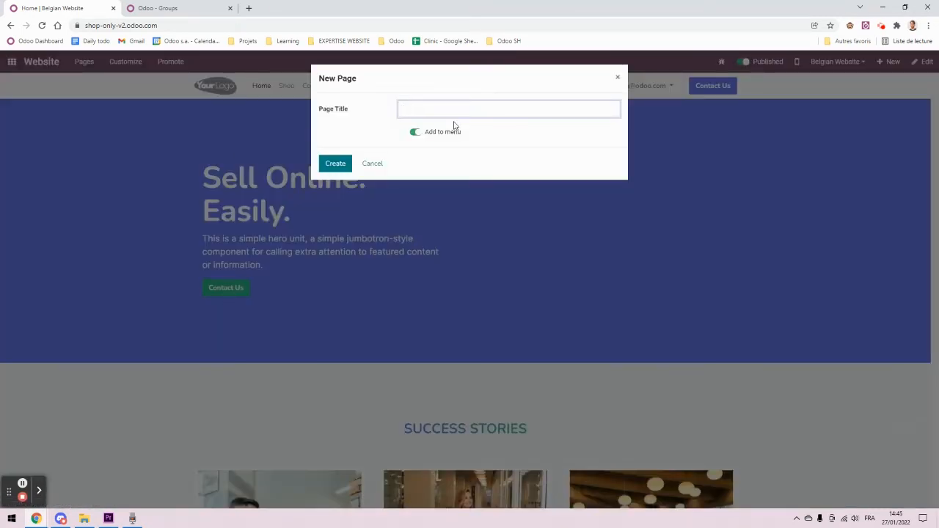
{"action": "type", "text": "A"}
{"action": "type", "text": "2B Account Re"}
{"action": "type", "text": "quest"}
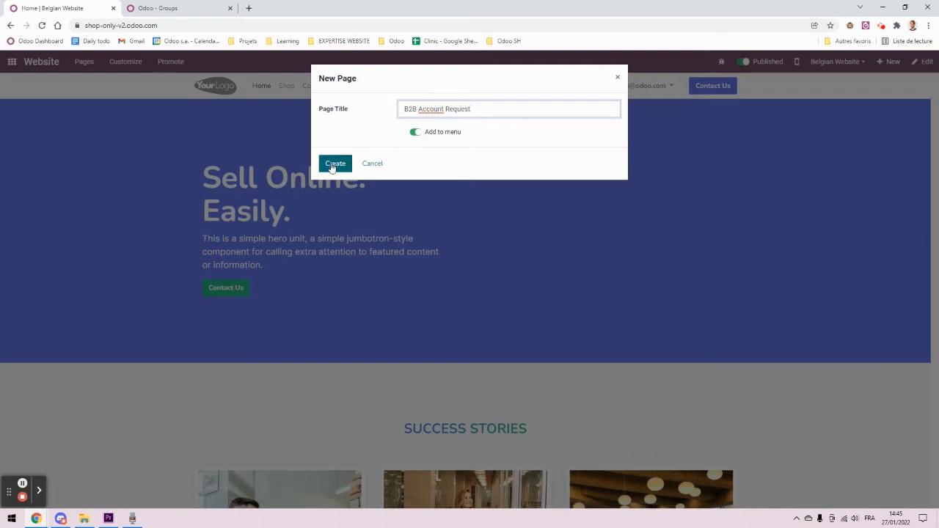
{"action": "left_click", "coordinate": [335, 163]}
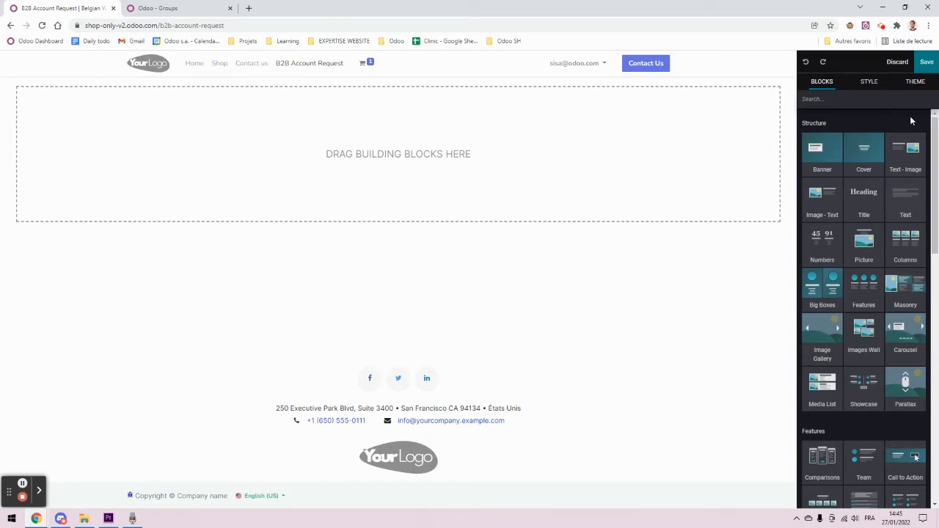
Step: Place a Form block on the page and set its action to Create a Customer
{"action": "left_click", "coordinate": [851, 104]}
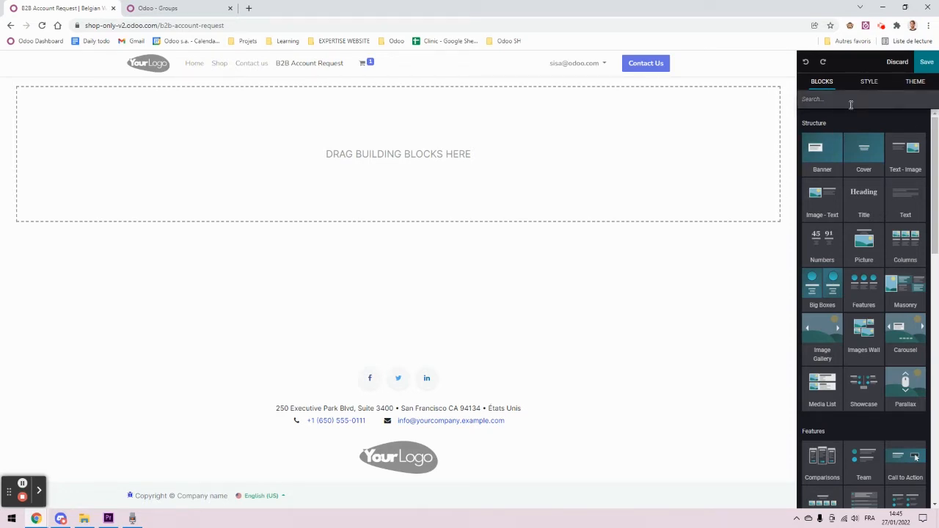
{"action": "type", "text": "for"}
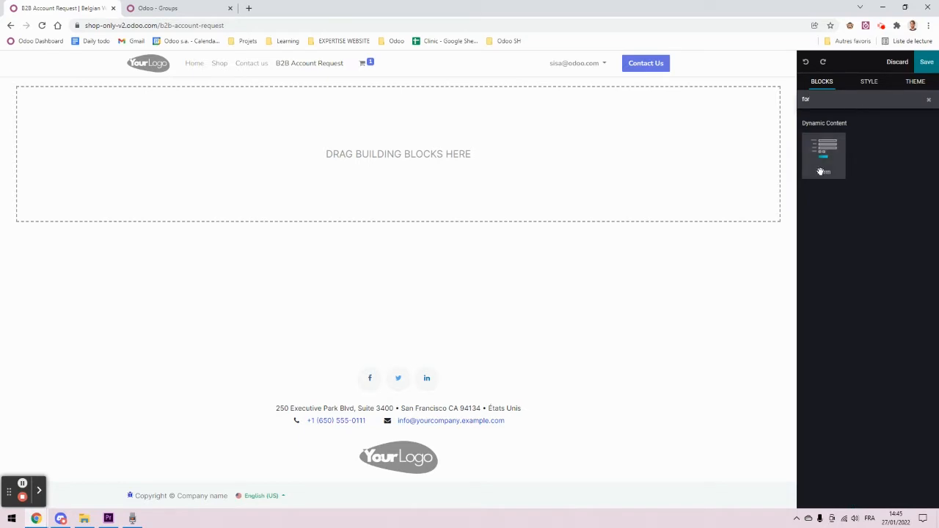
{"action": "left_click_drag", "start_coordinate": [820, 168], "coordinate": [388, 145]}
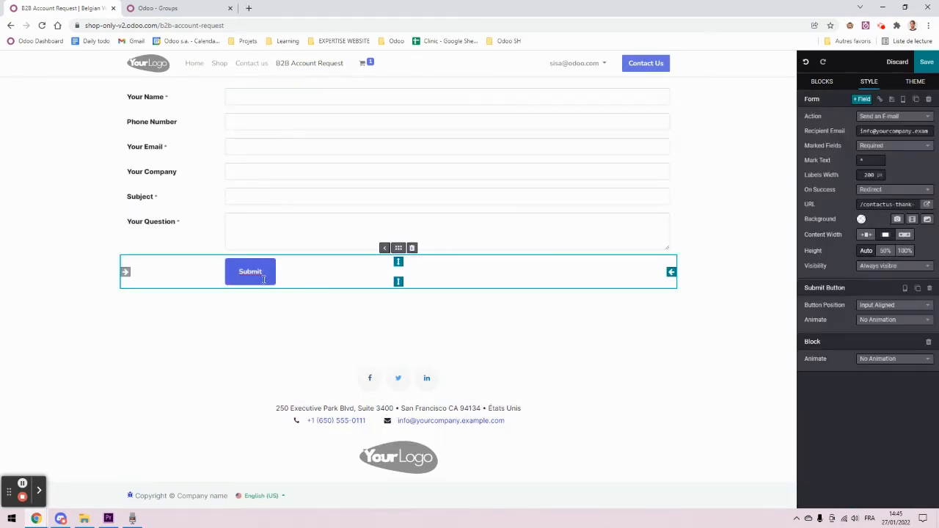
{"action": "left_click", "coordinate": [266, 273]}
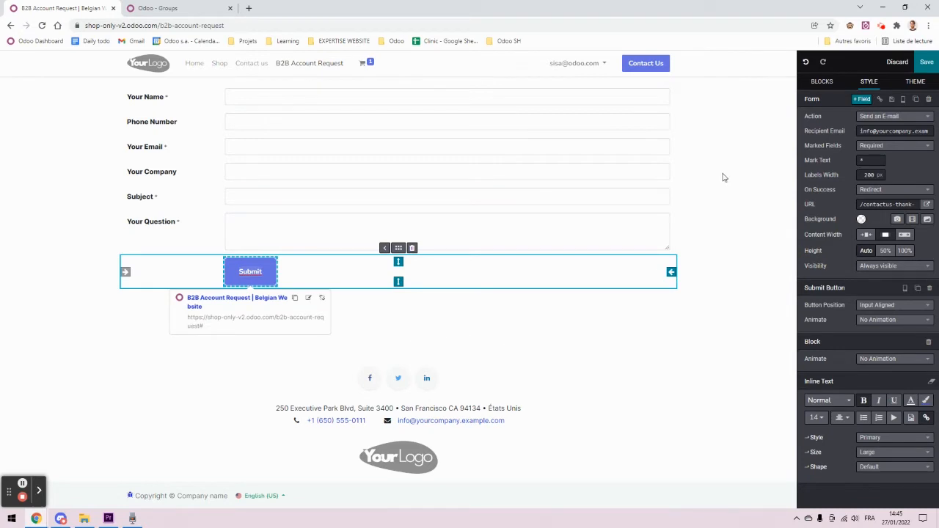
{"action": "left_click", "coordinate": [872, 118]}
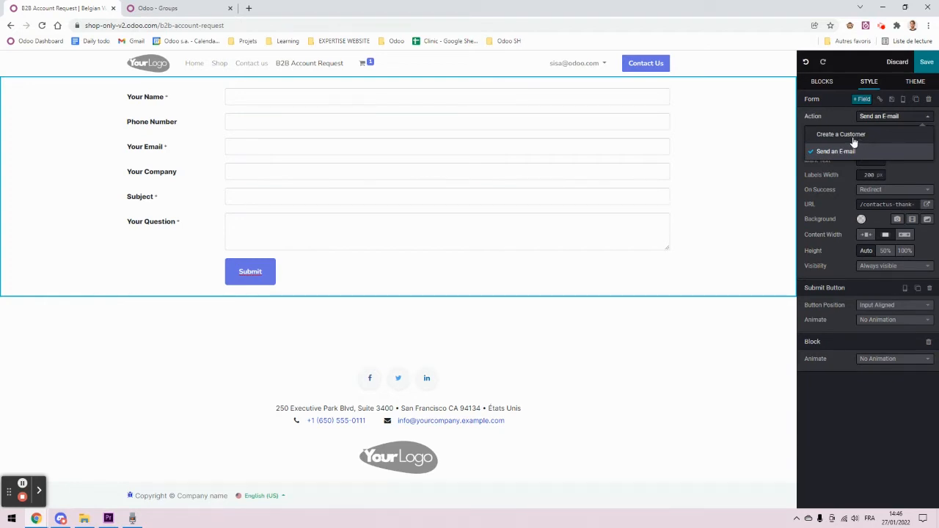
{"action": "left_click", "coordinate": [854, 139]}
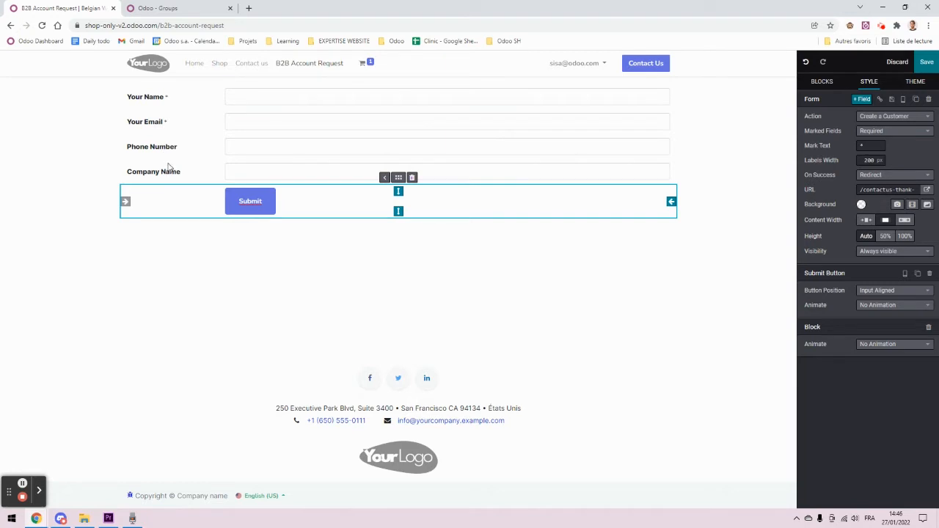
Step: Review the form's fields and delete the Phone Number field
{"action": "left_click", "coordinate": [174, 103]}
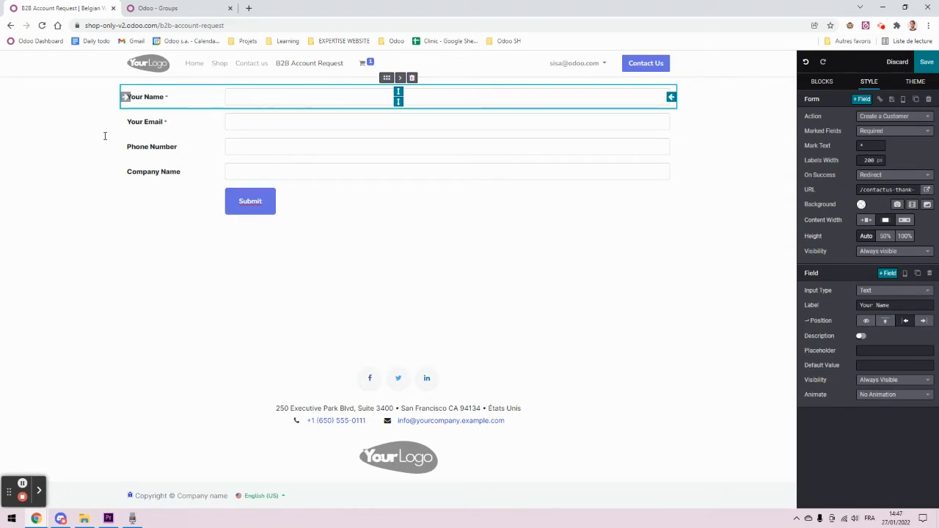
{"action": "left_click", "coordinate": [185, 130]}
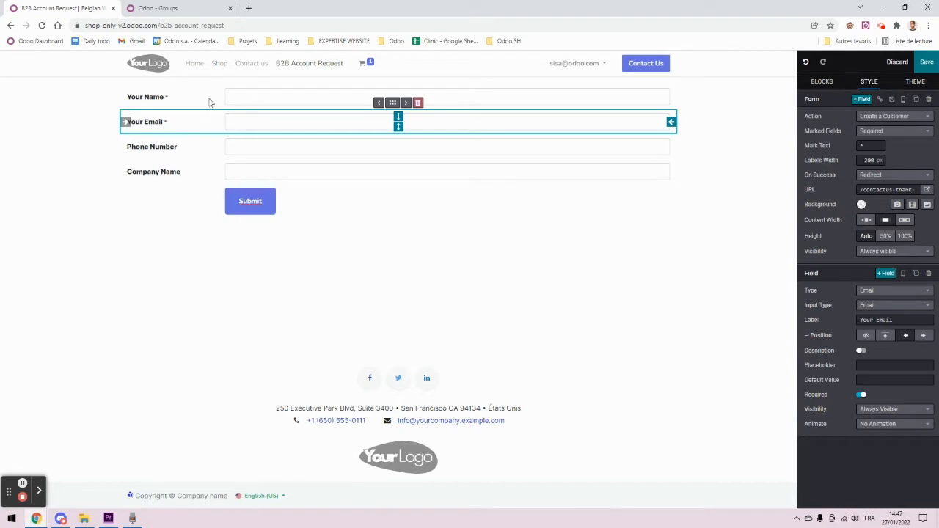
{"action": "left_click", "coordinate": [205, 147]}
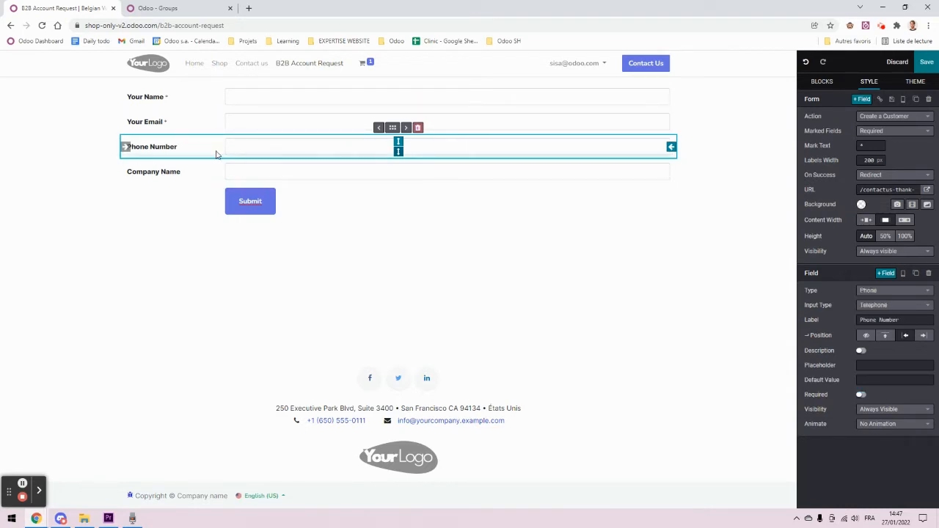
{"action": "left_click", "coordinate": [235, 176]}
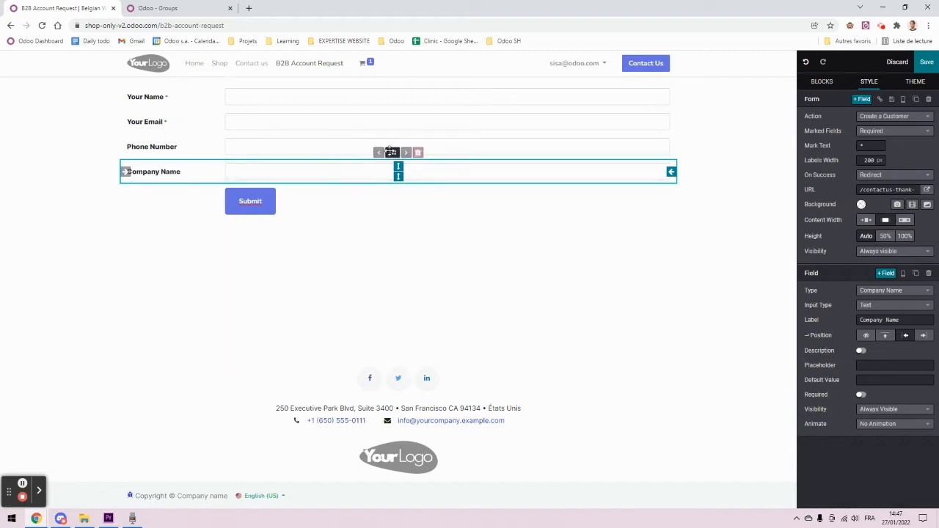
{"action": "left_click", "coordinate": [218, 150]}
{"action": "left_click", "coordinate": [418, 127]}
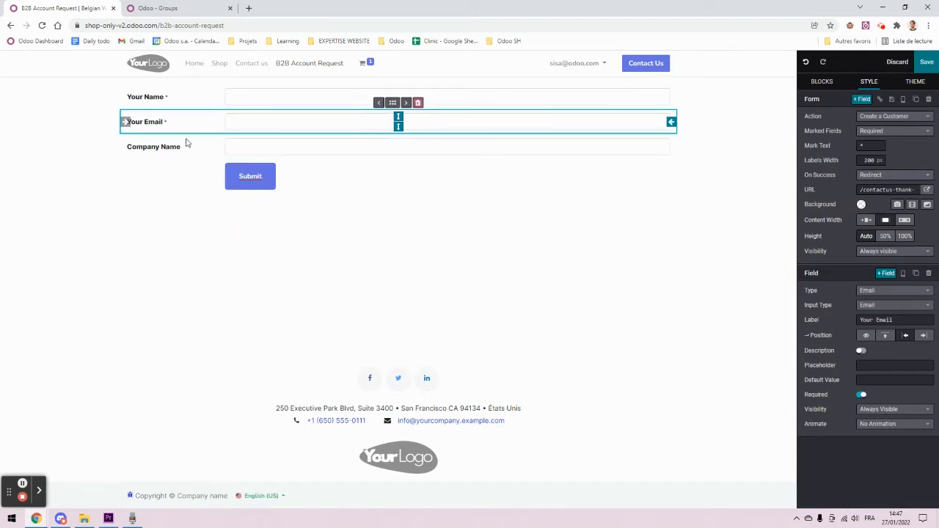
Step: Remove the Company Name field and add a VAT/Tax ID field below Your Email
{"action": "left_click", "coordinate": [184, 145]}
{"action": "left_click", "coordinate": [418, 128]}
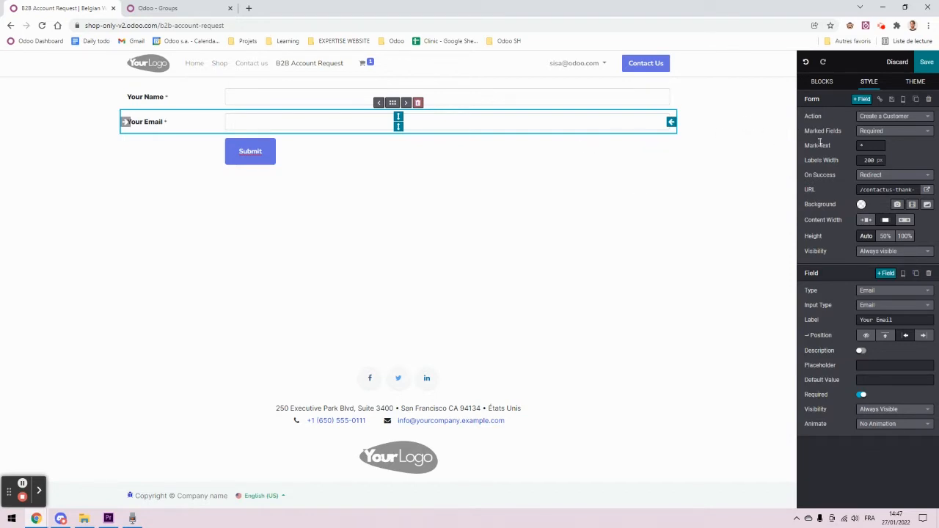
{"action": "left_click", "coordinate": [884, 273]}
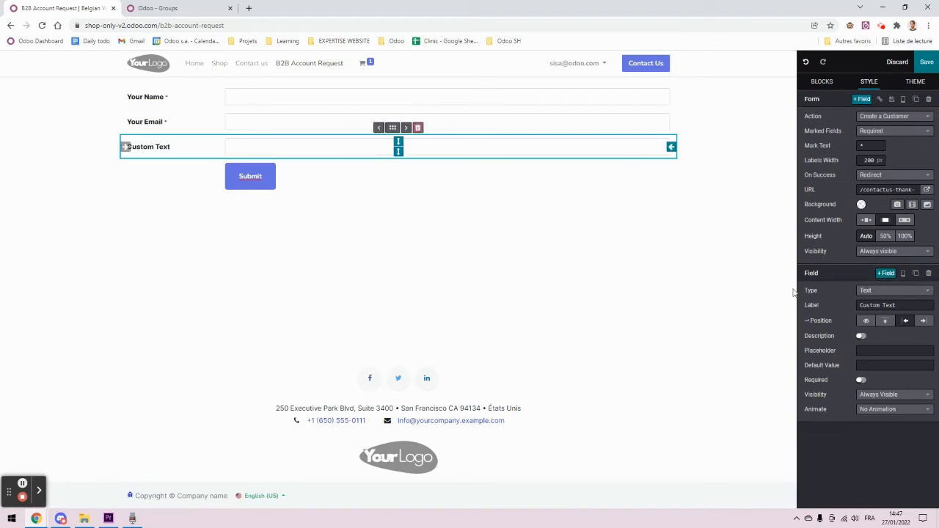
{"action": "left_click", "coordinate": [895, 294]}
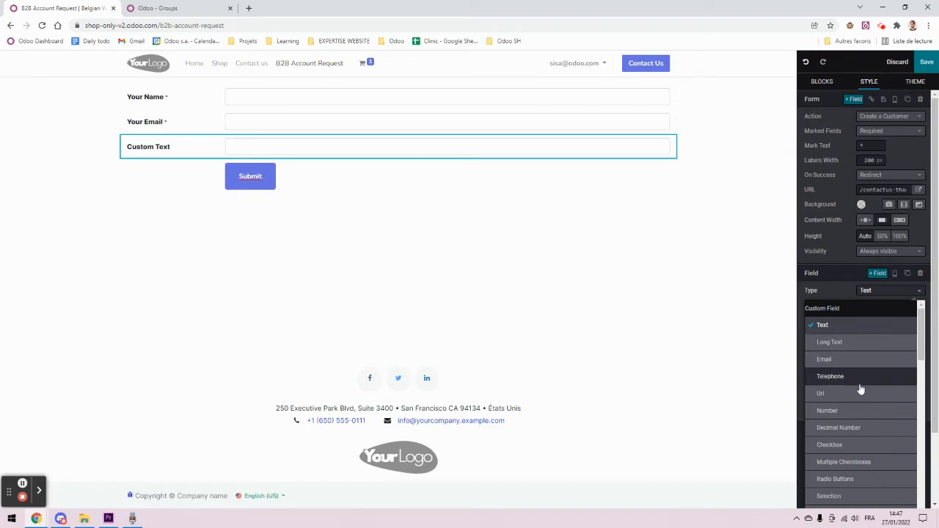
{"action": "scroll", "coordinate": [863, 389], "scroll_direction": "down", "scroll_amount": 5}
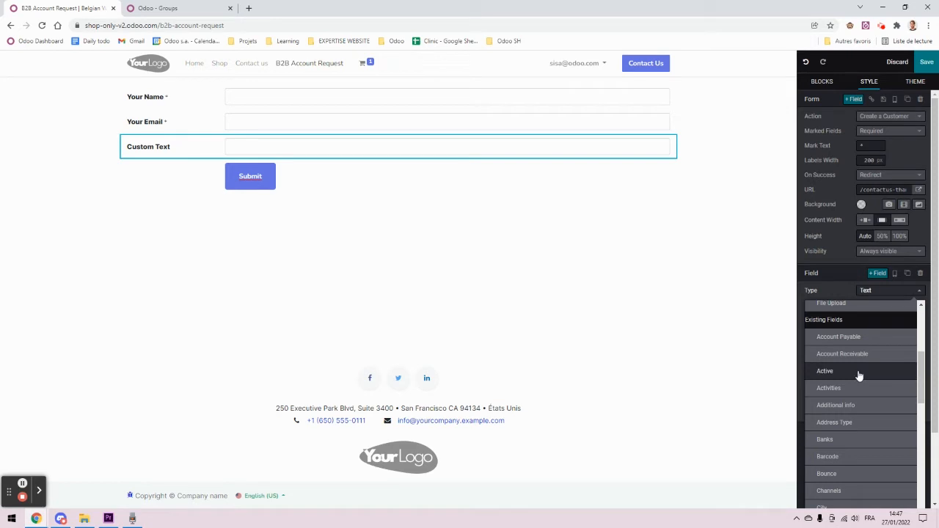
{"action": "scroll", "coordinate": [863, 388], "scroll_direction": "down", "scroll_amount": 2}
{"action": "scroll", "coordinate": [863, 397], "scroll_direction": "down", "scroll_amount": 10}
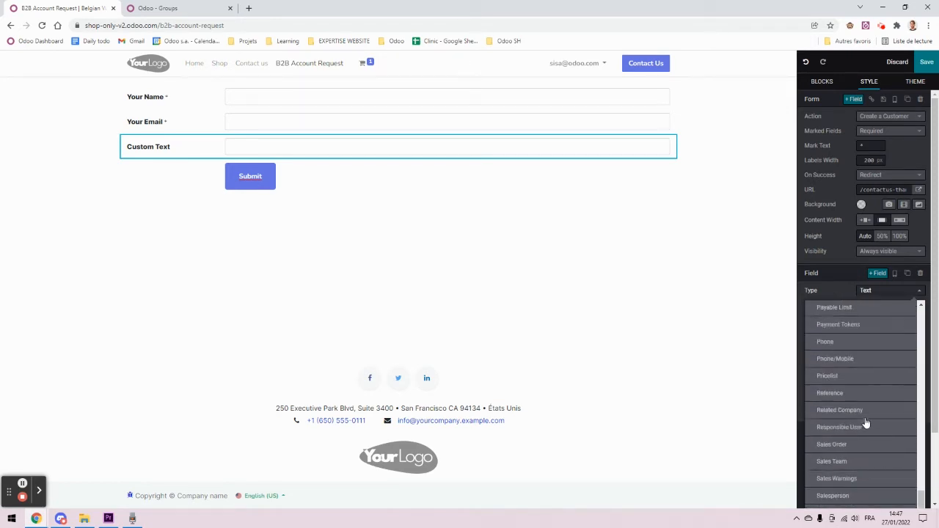
{"action": "scroll", "coordinate": [866, 433], "scroll_direction": "down", "scroll_amount": 4}
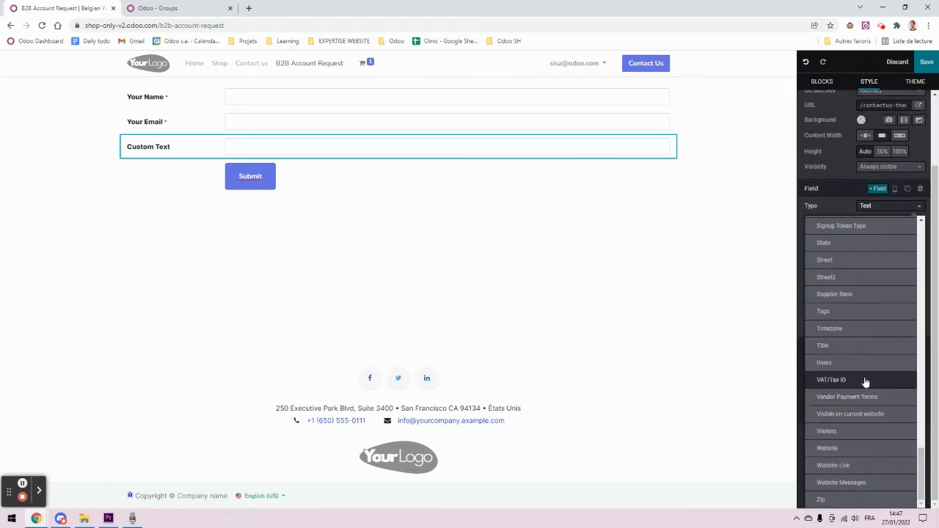
{"action": "left_click", "coordinate": [844, 382]}
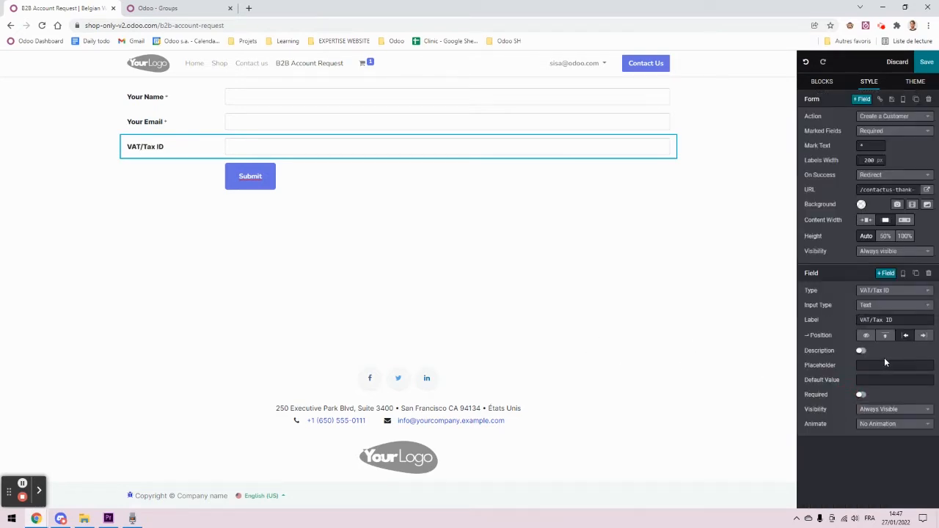
Step: Mark the VAT/Tax ID form field as required
{"action": "left_click", "coordinate": [863, 396]}
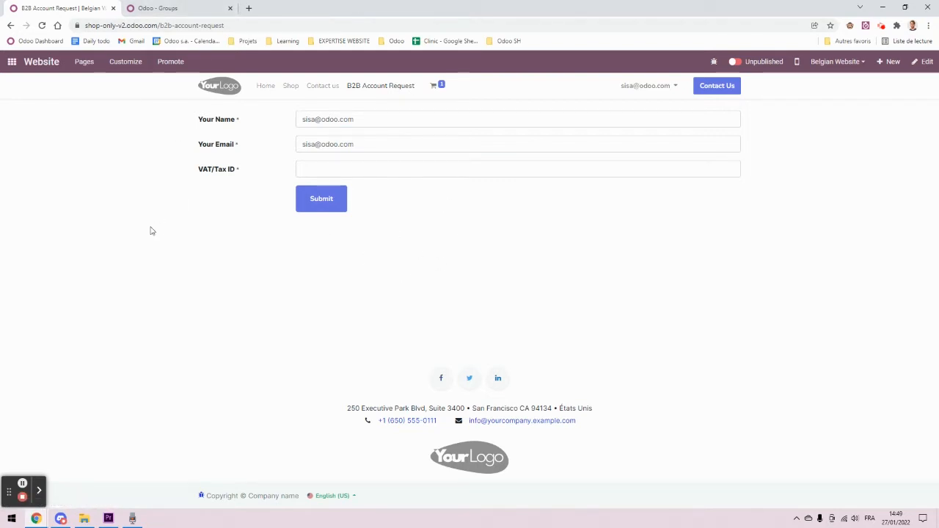
Step: Go to the Contact Tags list in the Contacts app's configuration
{"action": "left_click", "coordinate": [161, 8]}
{"action": "left_click", "coordinate": [11, 61]}
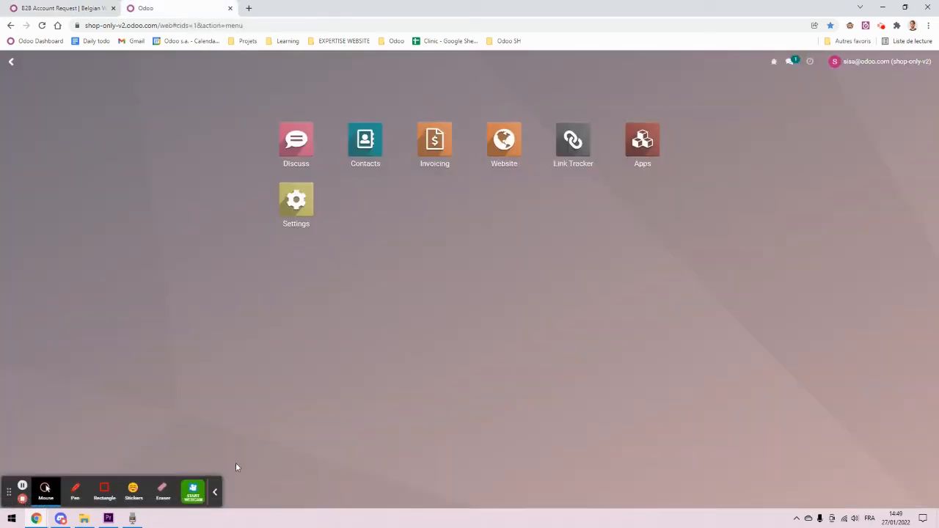
{"action": "left_click", "coordinate": [365, 139]}
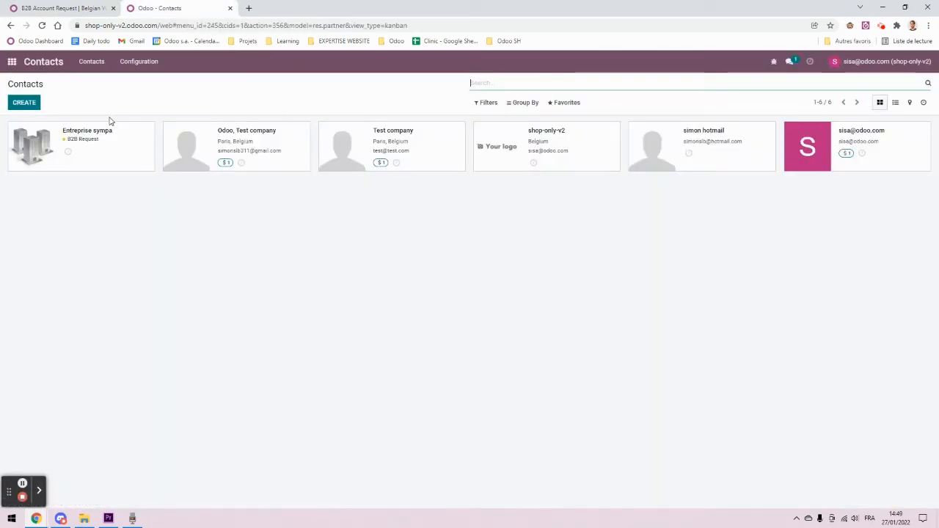
{"action": "left_click", "coordinate": [147, 63]}
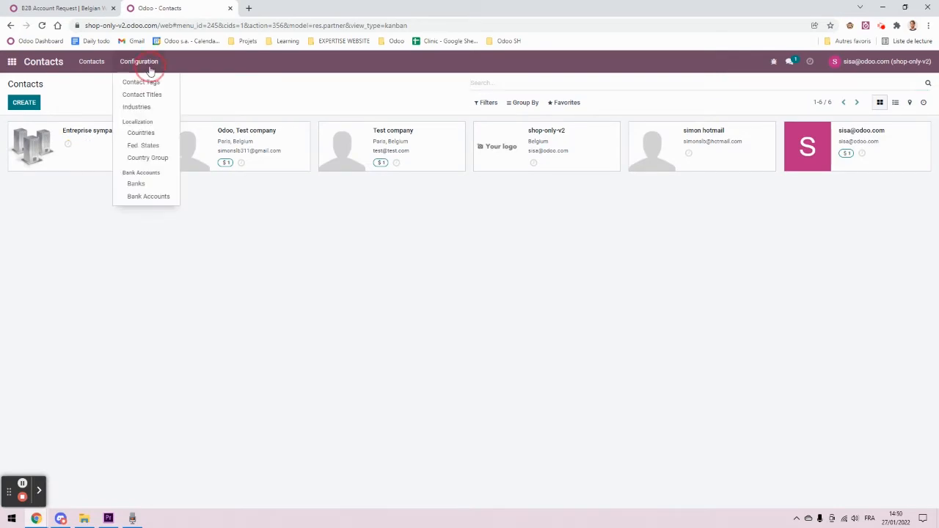
{"action": "left_click", "coordinate": [144, 83]}
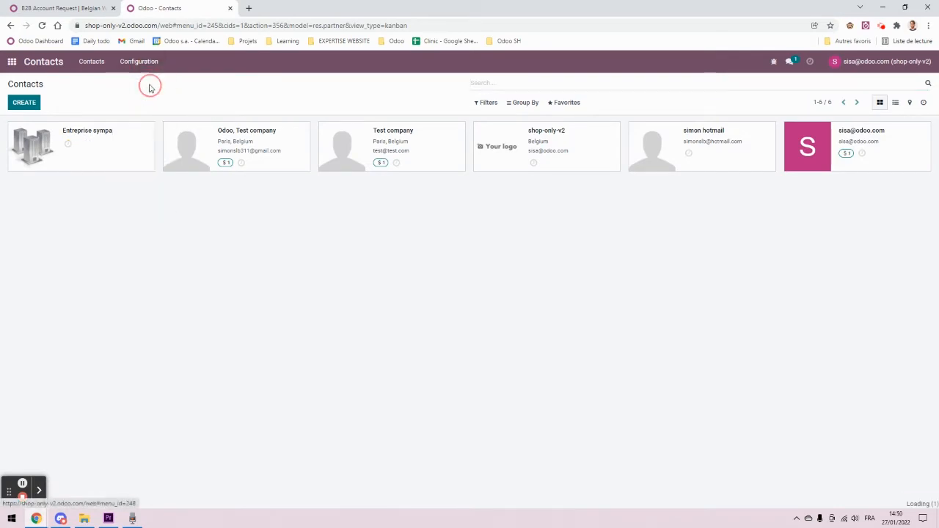
Step: Create and save an orange-red 'B2B Request' contact tag
{"action": "left_click", "coordinate": [29, 106]}
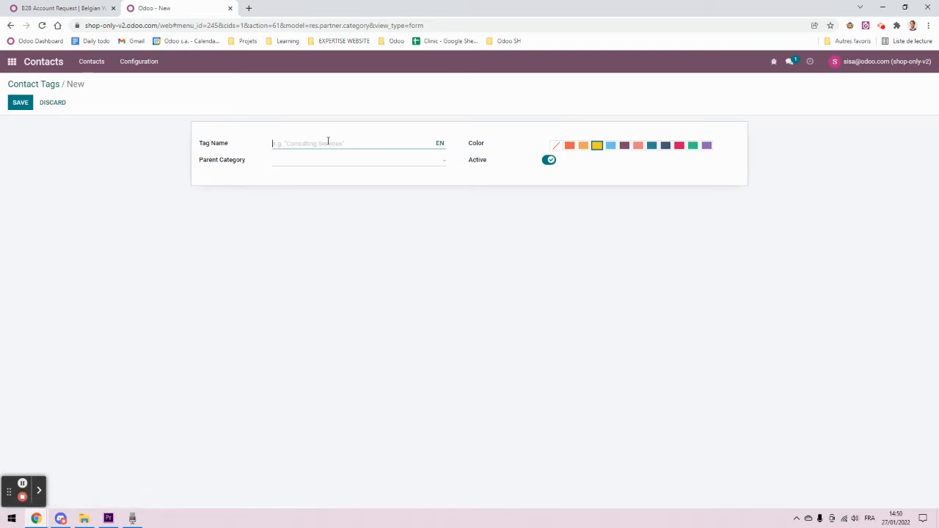
{"action": "type", "text": "B2B Request"}
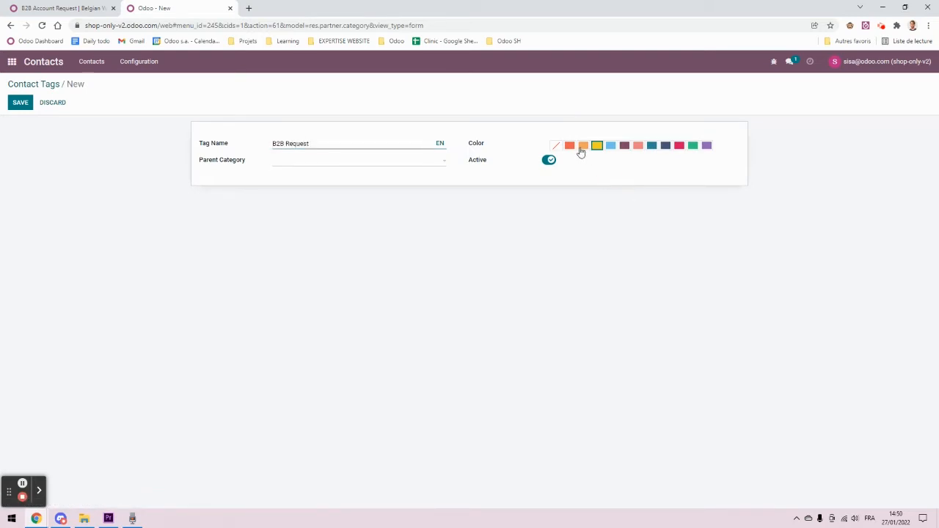
{"action": "left_click", "coordinate": [570, 146]}
{"action": "left_click", "coordinate": [23, 105]}
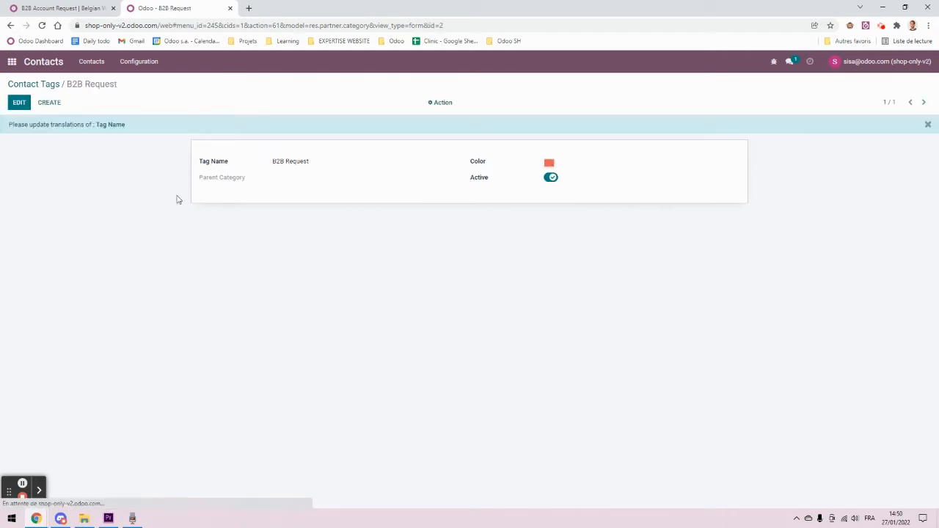
{"action": "left_click", "coordinate": [37, 85]}
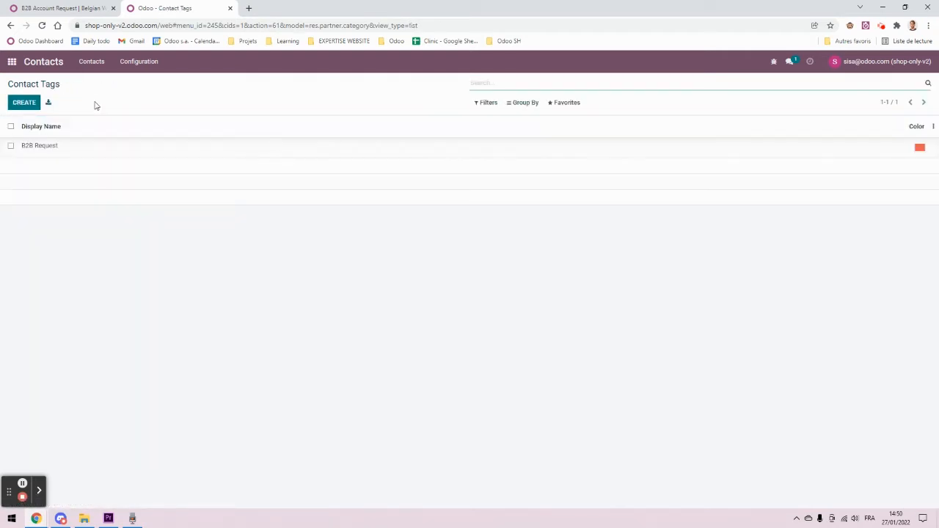
{"action": "left_click", "coordinate": [56, 63]}
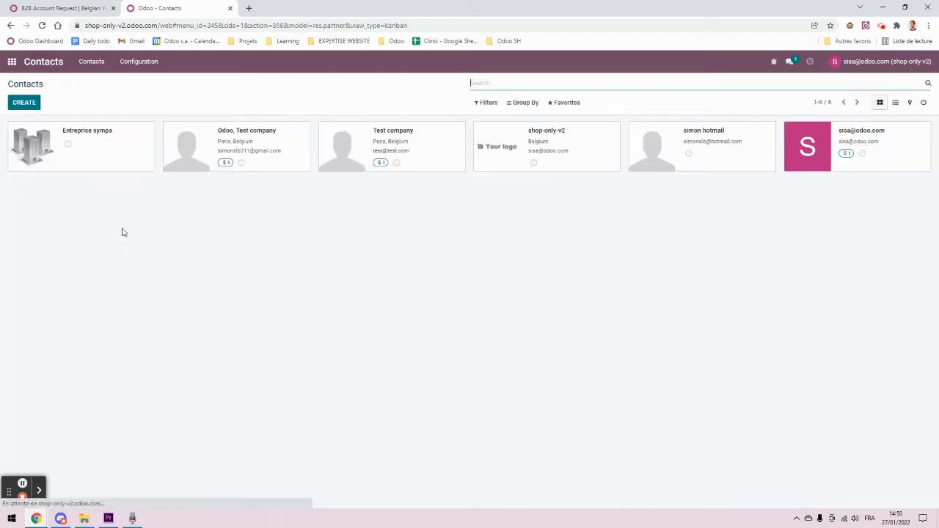
Step: Edit the Entreprise sympa contact, review its tag options unchanged, then return to the B2B Account Request page
{"action": "left_click", "coordinate": [142, 161]}
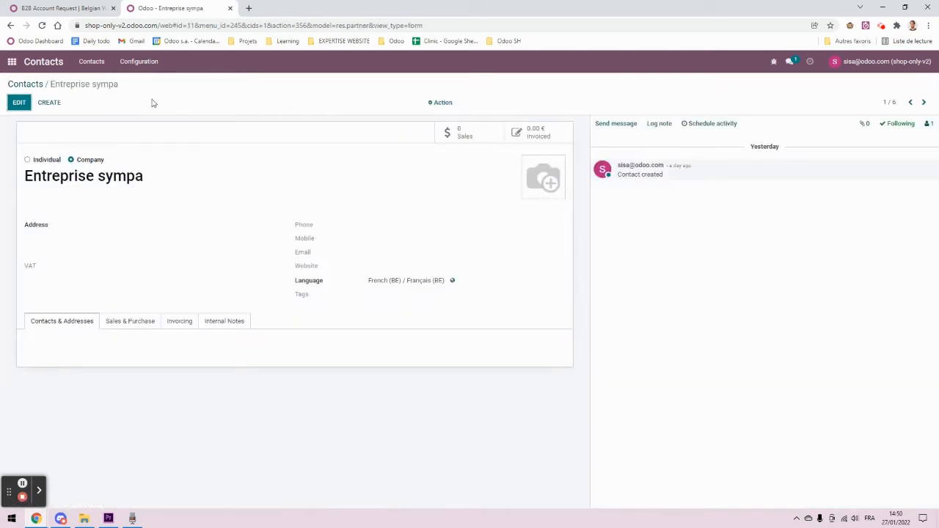
{"action": "left_click", "coordinate": [19, 102]}
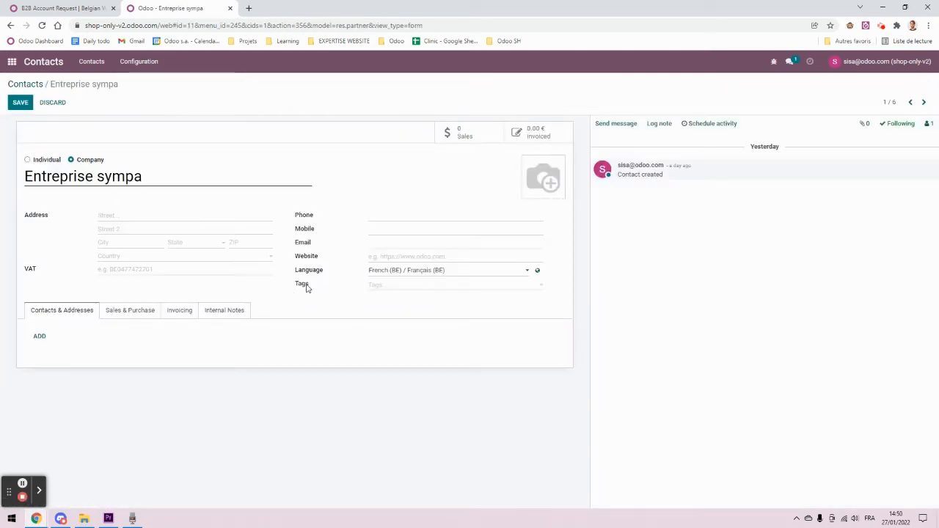
{"action": "left_click", "coordinate": [437, 290]}
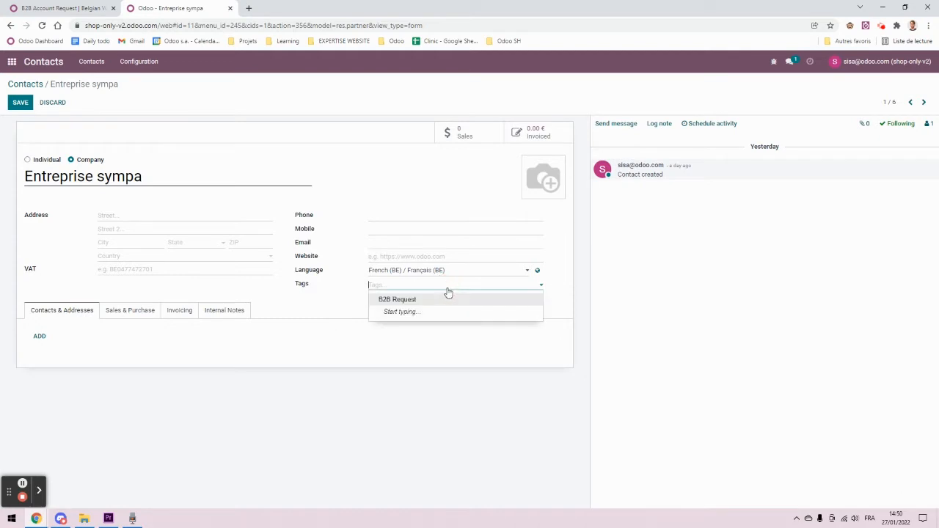
{"action": "left_click", "coordinate": [211, 108]}
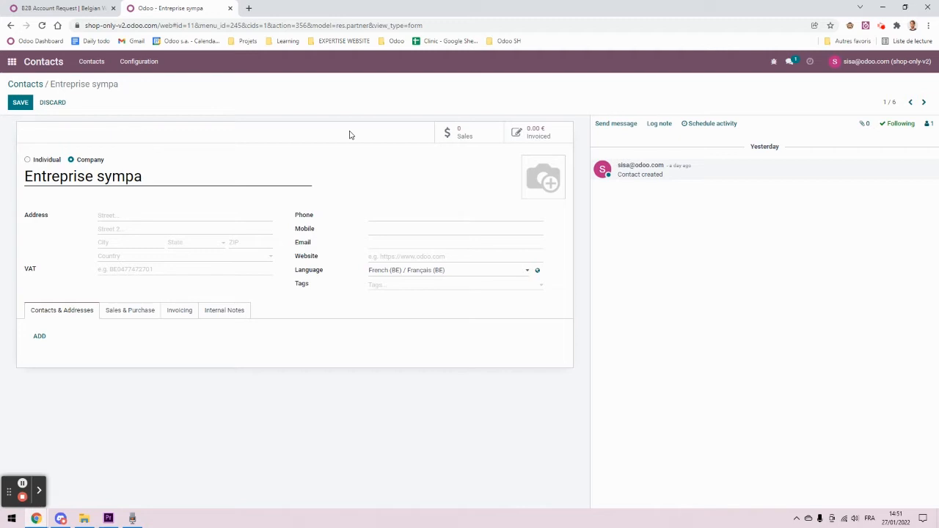
{"action": "left_click", "coordinate": [397, 284]}
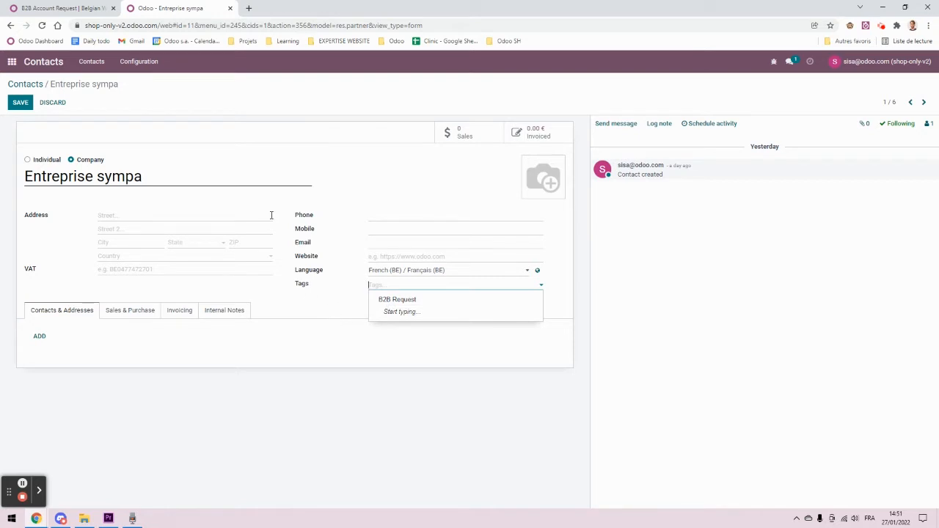
{"action": "left_click", "coordinate": [284, 128]}
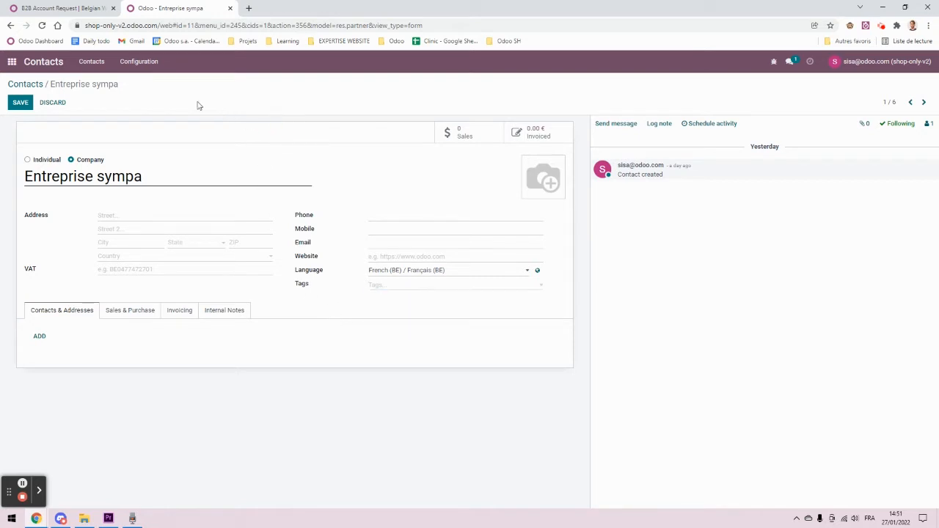
{"action": "left_click", "coordinate": [76, 8]}
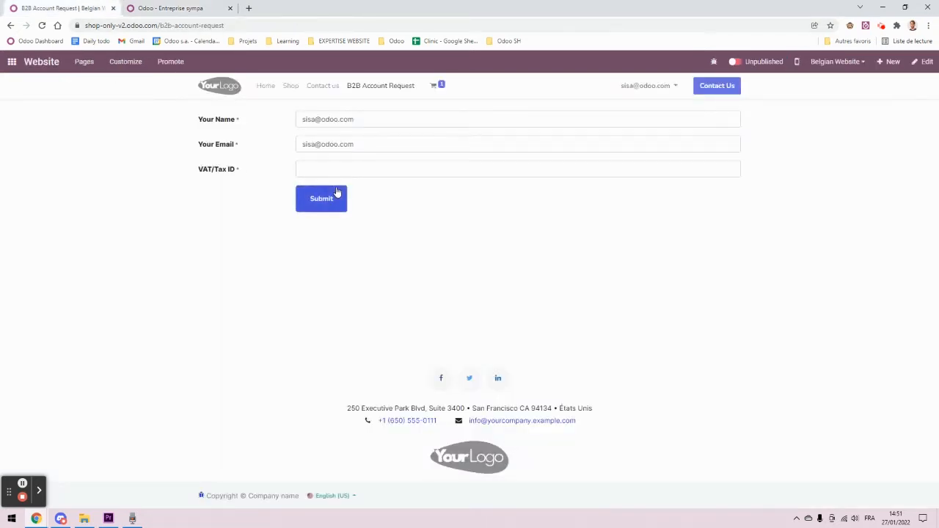
Step: Add a Tags field below VAT/Tax ID, pre-tick B2B Request, and set its visibility to Hidden
{"action": "left_click", "coordinate": [925, 62]}
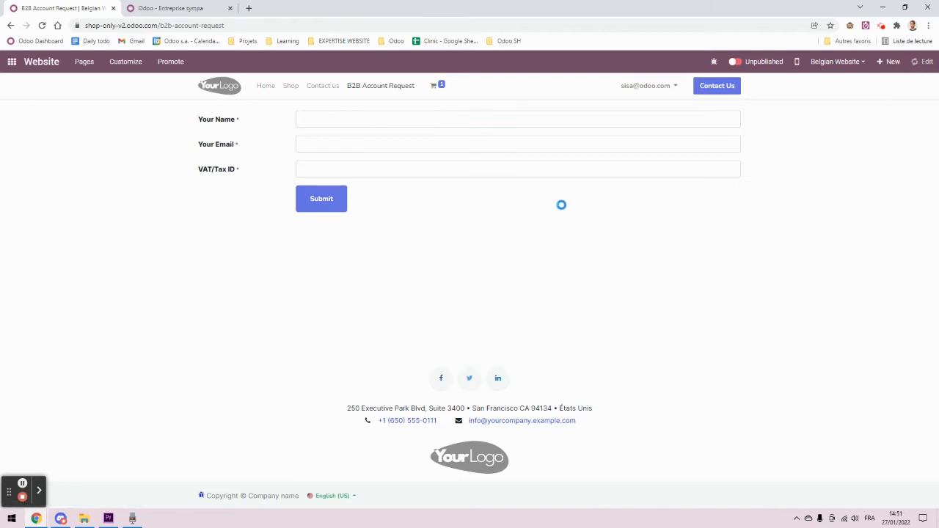
{"action": "left_click", "coordinate": [343, 149]}
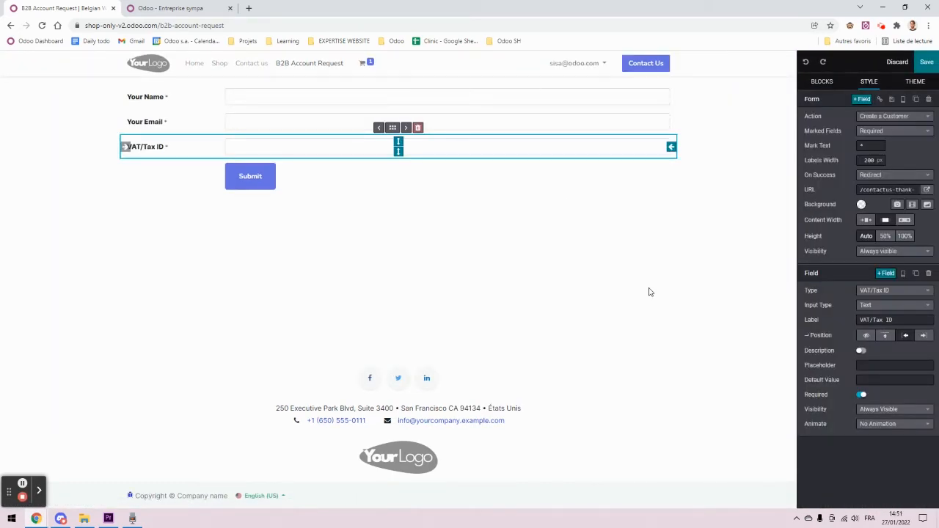
{"action": "left_click", "coordinate": [886, 275]}
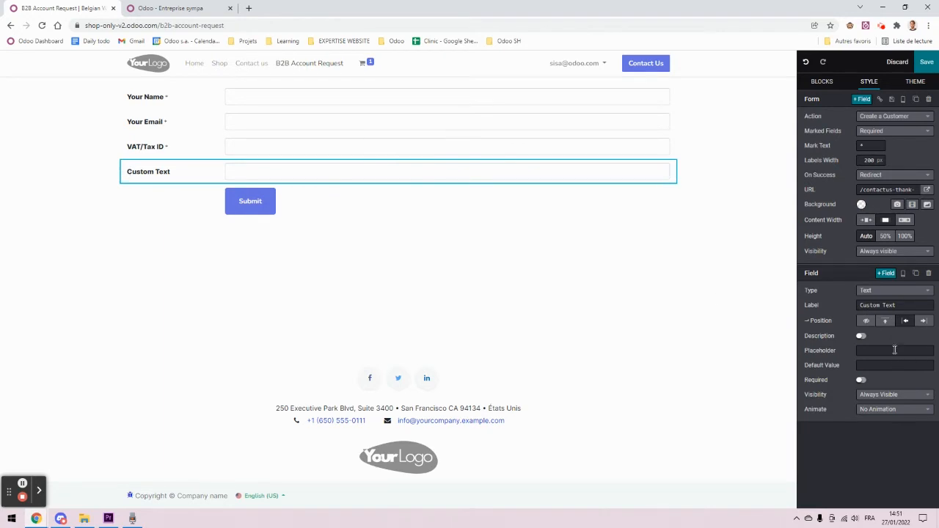
{"action": "left_click", "coordinate": [893, 292]}
{"action": "scroll", "coordinate": [860, 409], "scroll_direction": "down", "scroll_amount": 8}
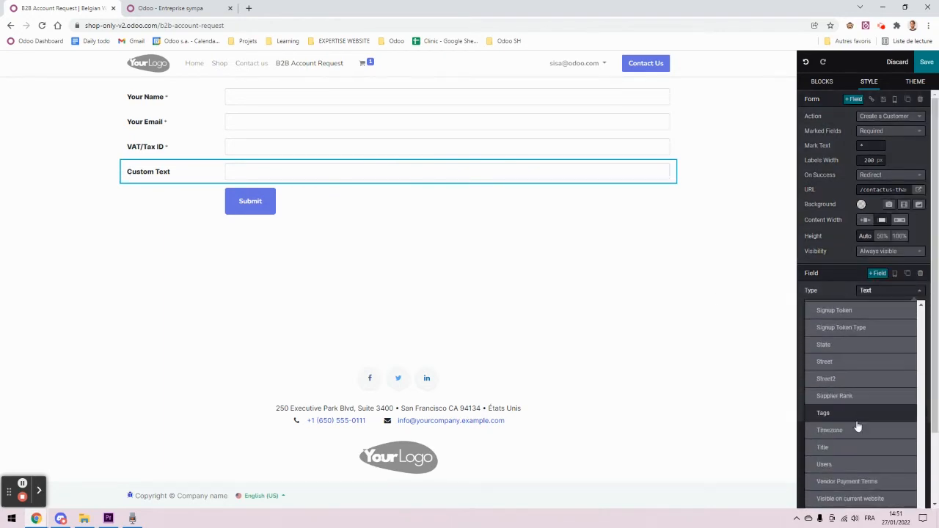
{"action": "left_click", "coordinate": [858, 414]}
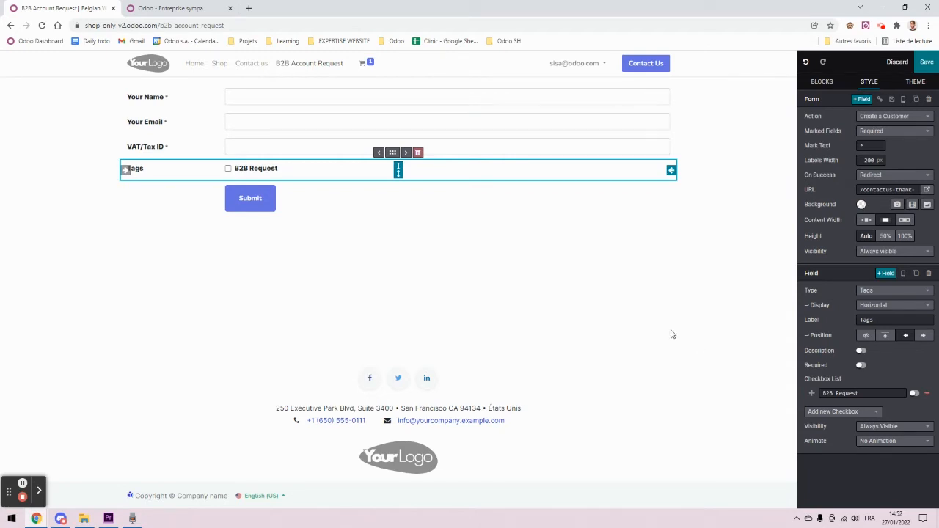
{"action": "left_click", "coordinate": [915, 394]}
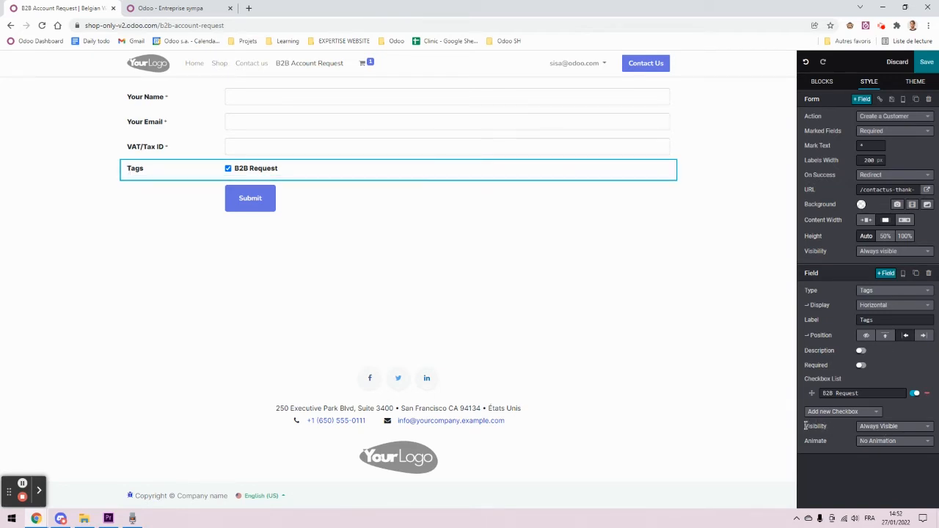
{"action": "left_click_drag", "start_coordinate": [807, 426], "coordinate": [825, 426]}
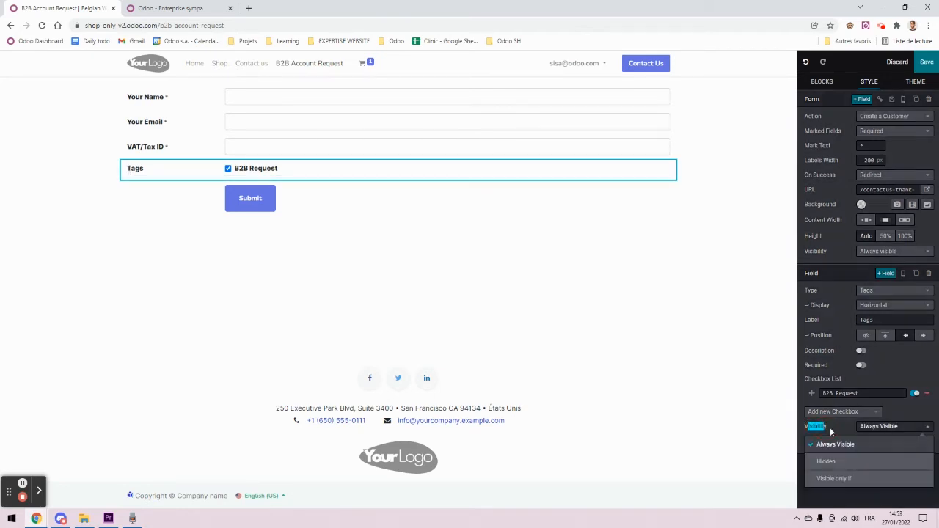
{"action": "left_click", "coordinate": [865, 462]}
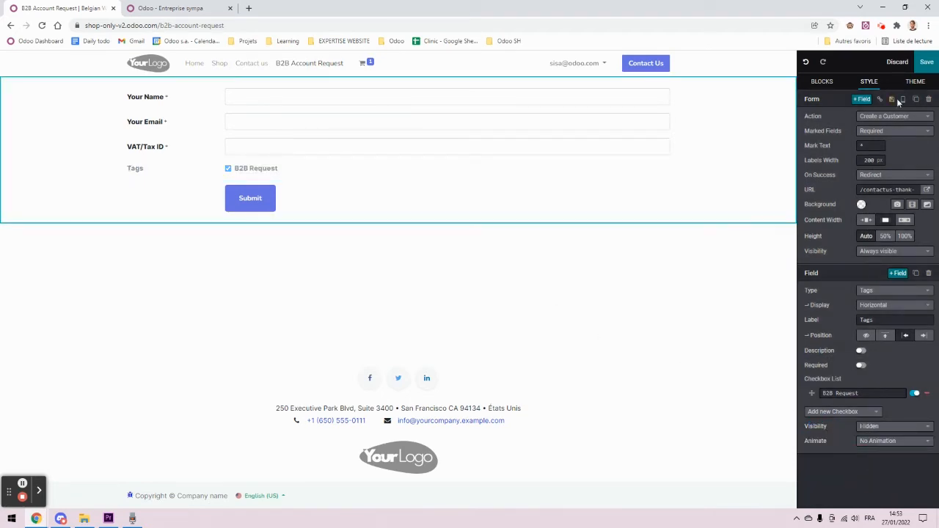
Step: Save the request form edits, publish the website, and copy its address
{"action": "left_click", "coordinate": [927, 61]}
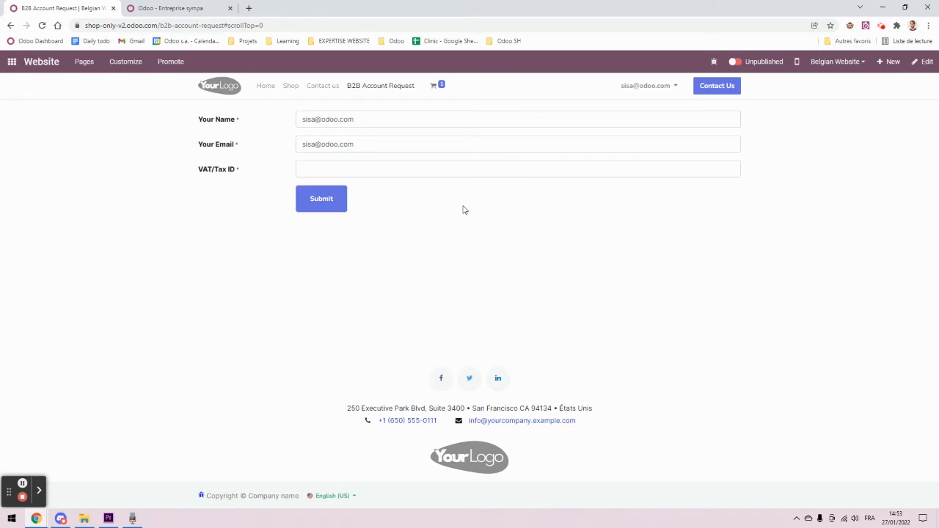
{"action": "left_click", "coordinate": [735, 62]}
{"action": "left_click_drag", "start_coordinate": [159, 25], "coordinate": [84, 27]}
{"action": "key", "text": "ctrl+c"}
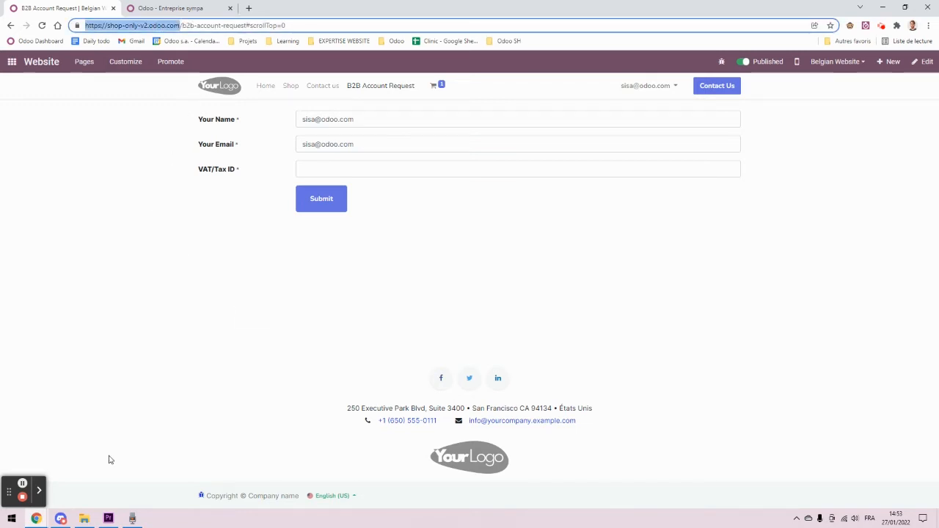
{"action": "left_click", "coordinate": [36, 519]}
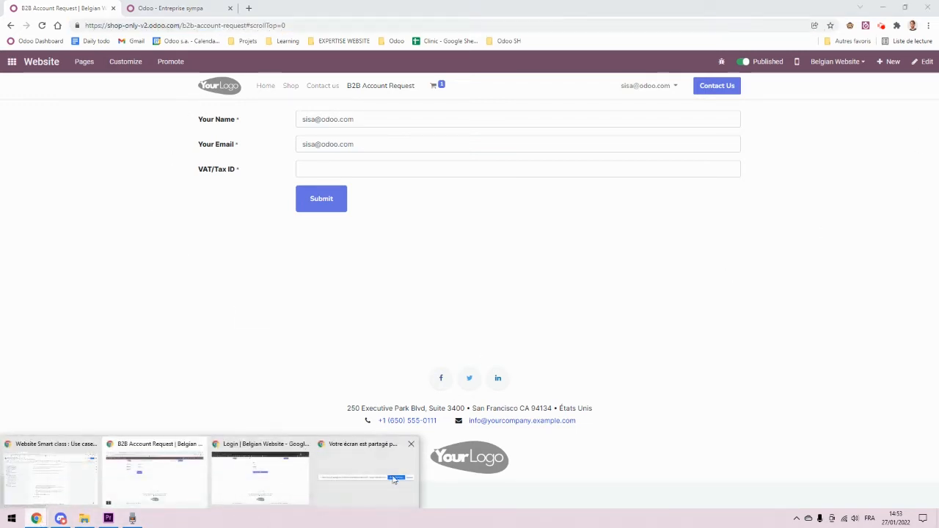
Step: In the private window, load the copied site address and open the B2B Account Request page
{"action": "left_click", "coordinate": [261, 477]}
{"action": "left_click", "coordinate": [277, 25]}
{"action": "key", "text": "ctrl+v"}
{"action": "key", "text": "Return"}
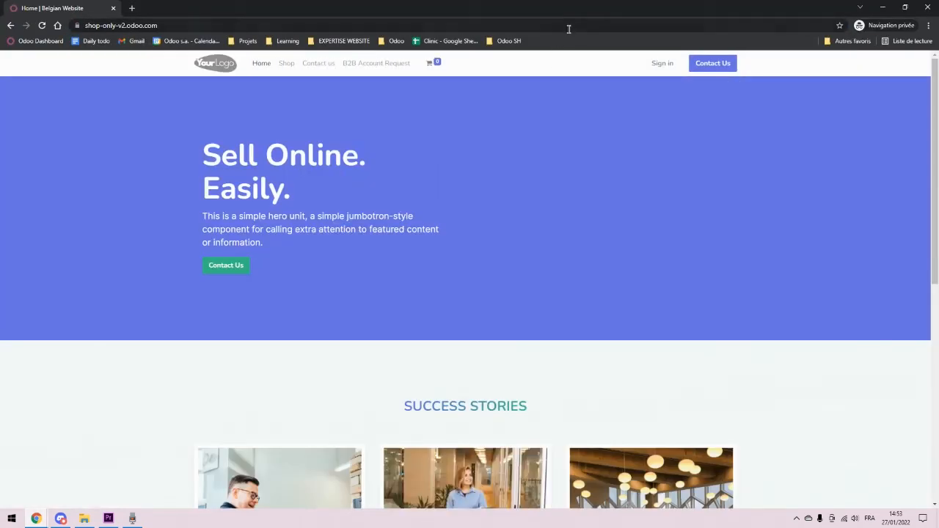
{"action": "left_click", "coordinate": [367, 67]}
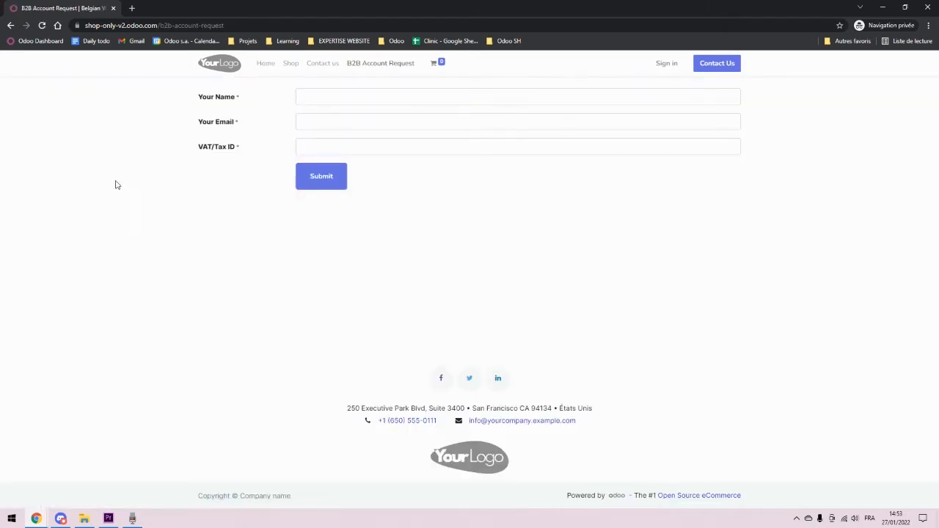
Step: Submit a request for 'An amazing company' with a test e-mail and the pasted VAT/Tax ID
{"action": "left_click", "coordinate": [345, 99]}
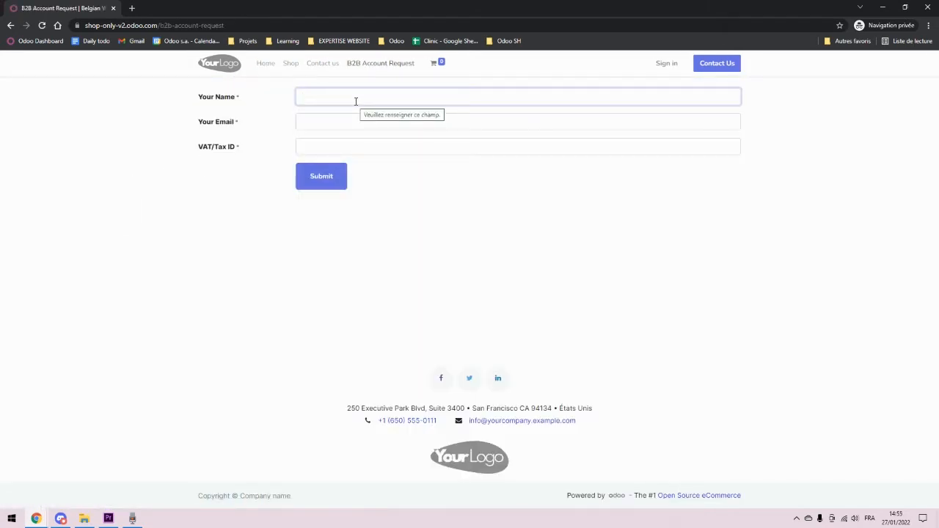
{"action": "type", "text": "An amazing company"}
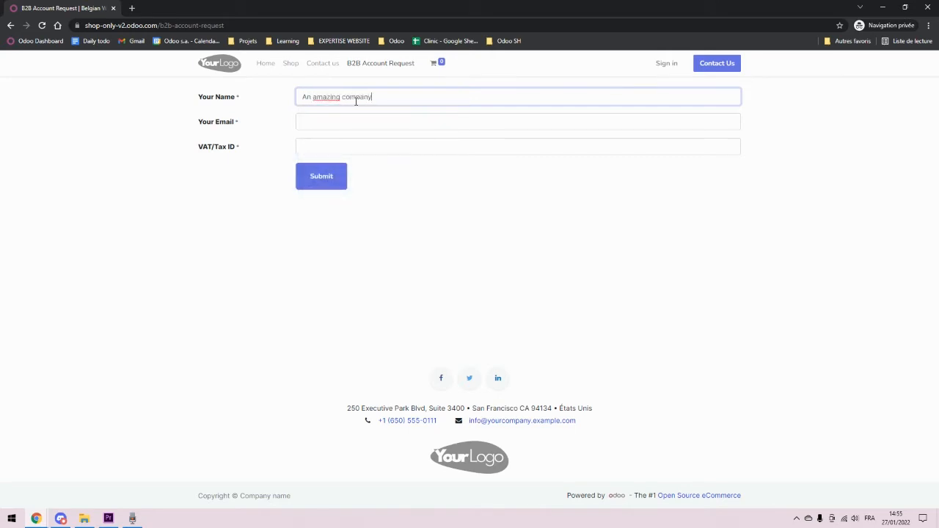
{"action": "left_click", "coordinate": [341, 123]}
{"action": "type", "text": "test@test.com"}
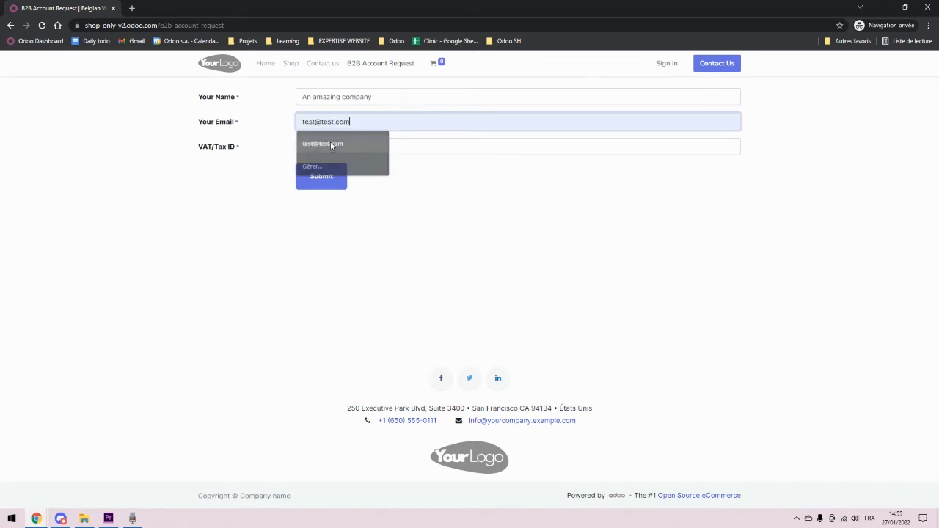
{"action": "left_click", "coordinate": [331, 142]}
{"action": "left_click", "coordinate": [380, 146]}
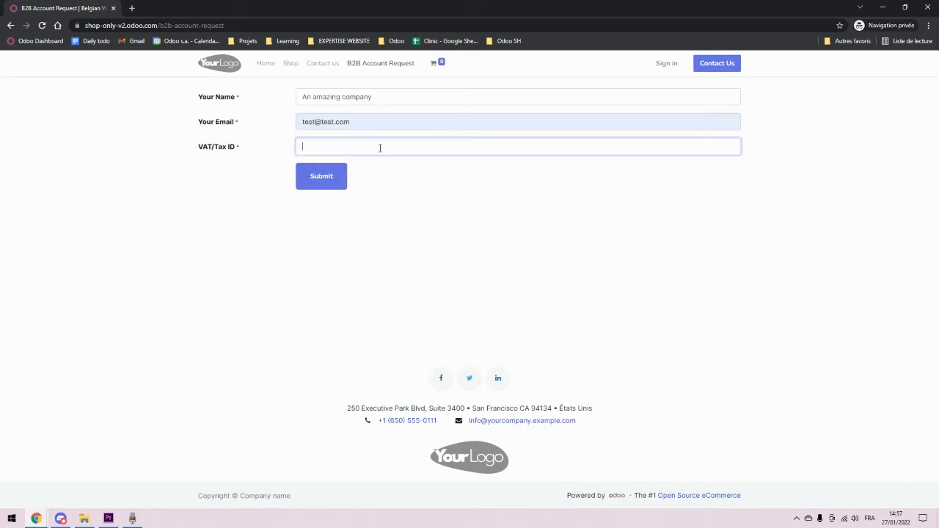
{"action": "key", "text": "ctrl+v"}
{"action": "left_click", "coordinate": [347, 182]}
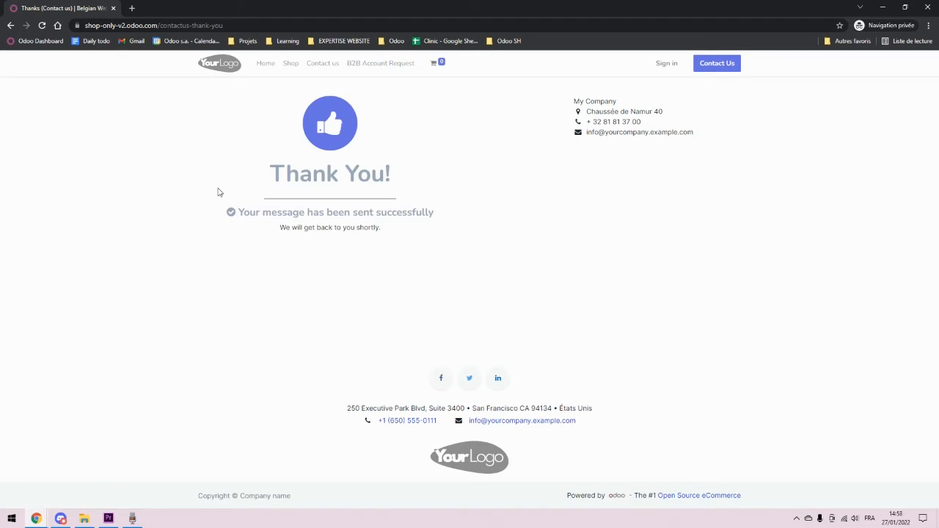
Step: Review the Thank You confirmation message, then return to the logged-in admin window
{"action": "left_click_drag", "start_coordinate": [273, 174], "coordinate": [398, 170]}
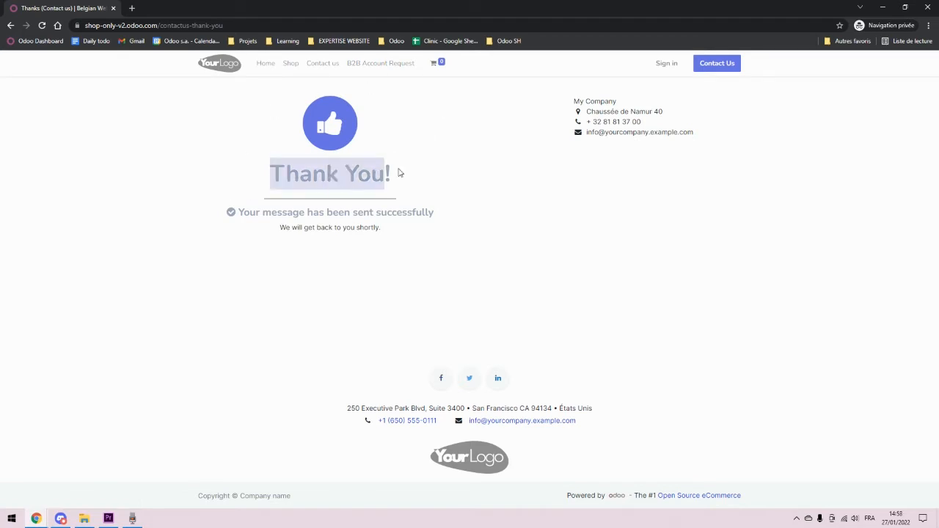
{"action": "left_click", "coordinate": [513, 172]}
{"action": "left_click_drag", "start_coordinate": [396, 248], "coordinate": [191, 137]}
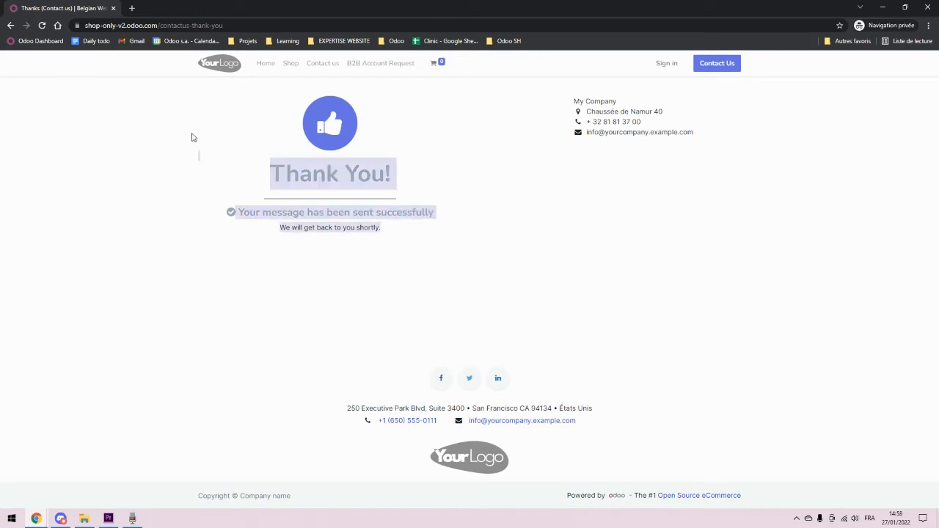
{"action": "left_click", "coordinate": [445, 259]}
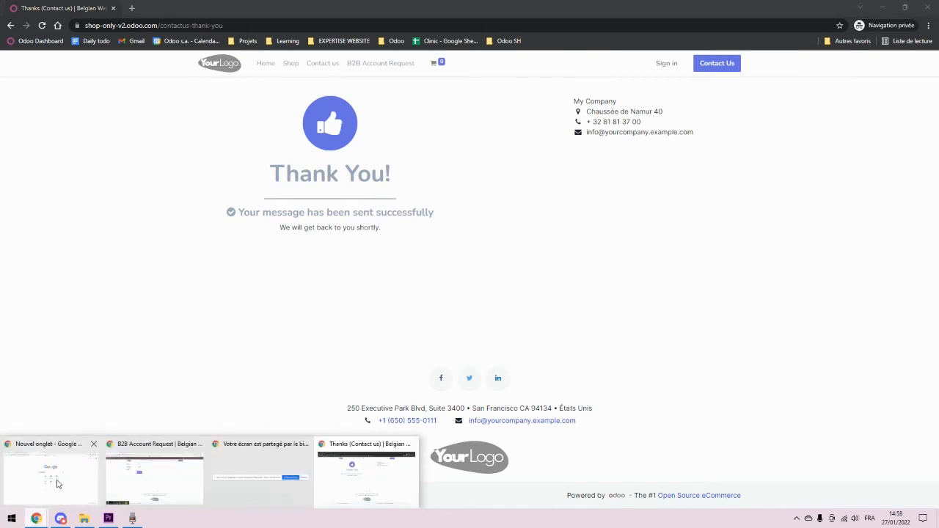
{"action": "left_click", "coordinate": [60, 519]}
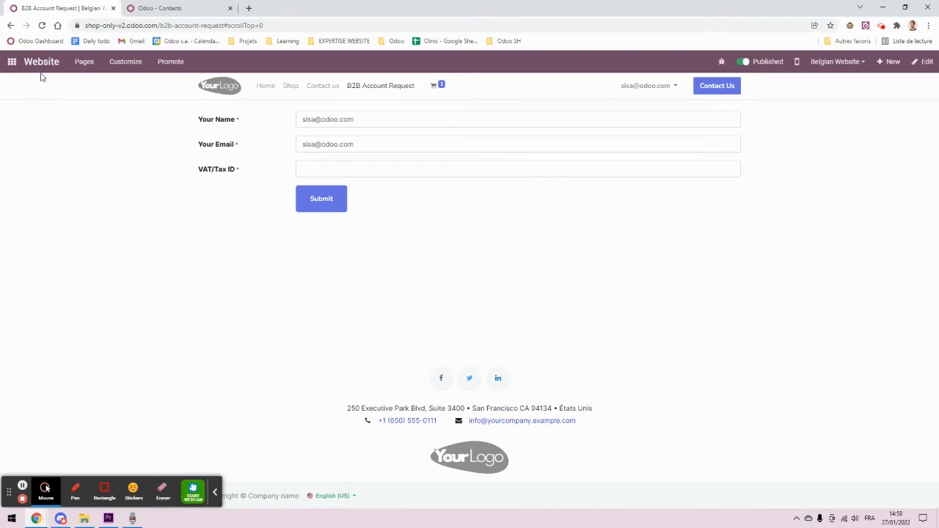
Step: Go to the Odoo home screen and open the Action menu on the An amazing company contact
{"action": "left_click", "coordinate": [12, 61]}
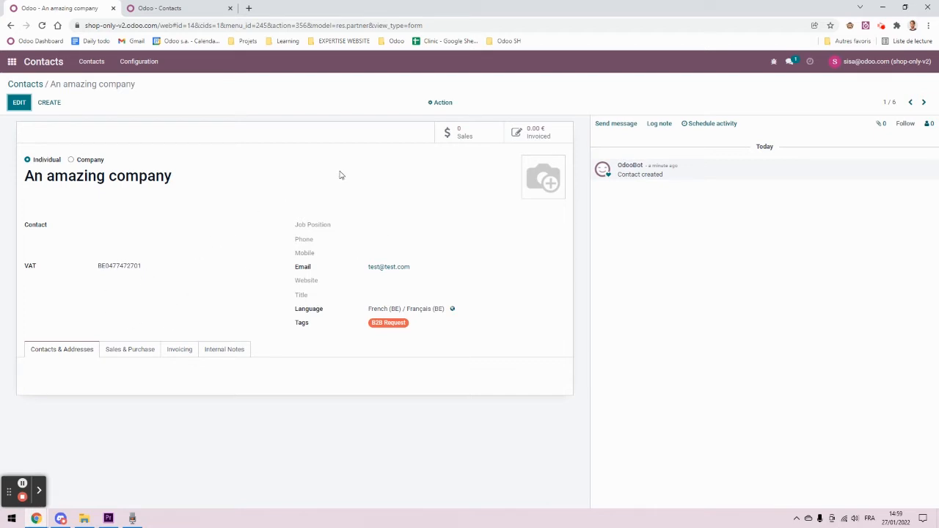
{"action": "left_click", "coordinate": [440, 103]}
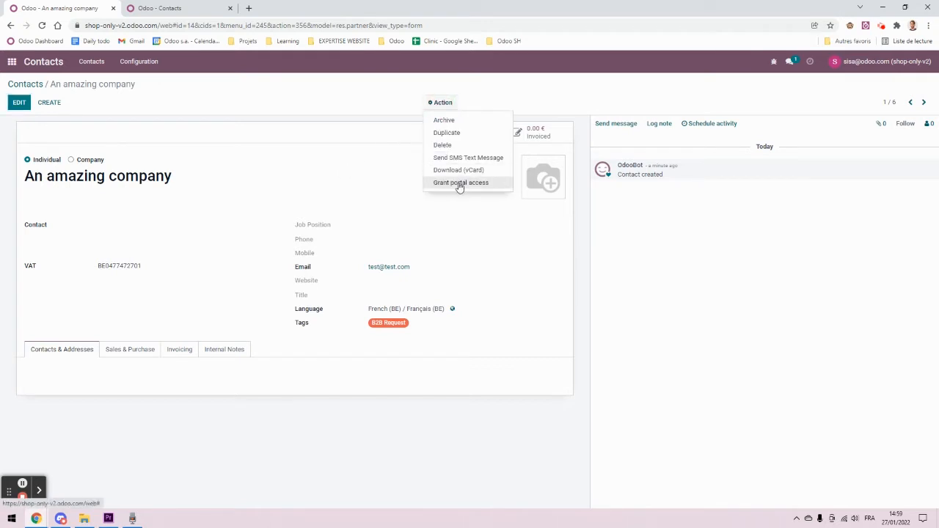
Step: Choose Grant portal access for An amazing company, then dismiss the Portal Access Management window
{"action": "left_click", "coordinate": [461, 183]}
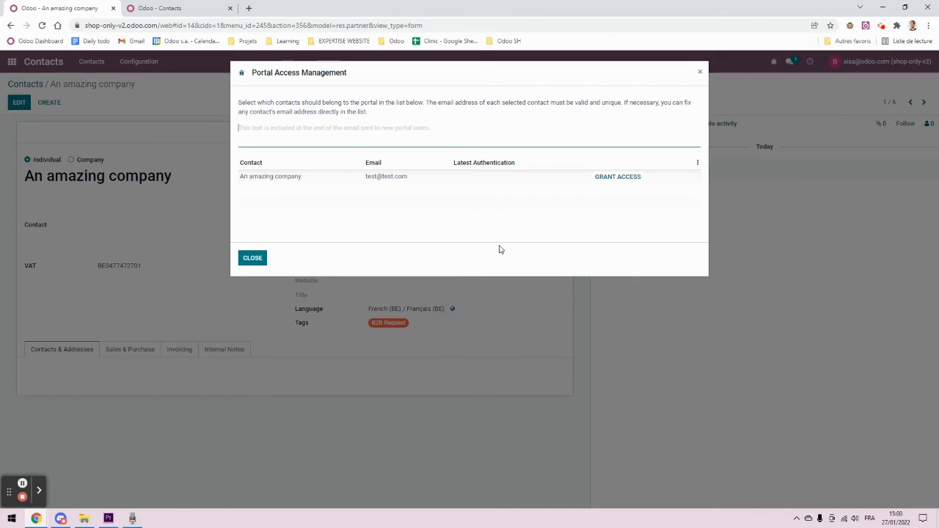
{"action": "key", "text": "Escape"}
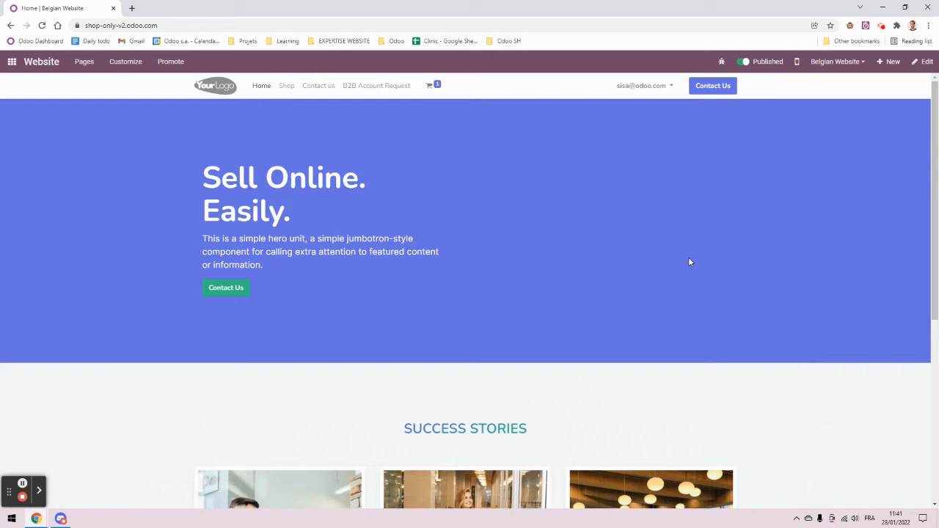
Step: Go to the Shop page and open the HTML/CSS/JS Editor on the website_sale.products template
{"action": "left_click", "coordinate": [288, 88]}
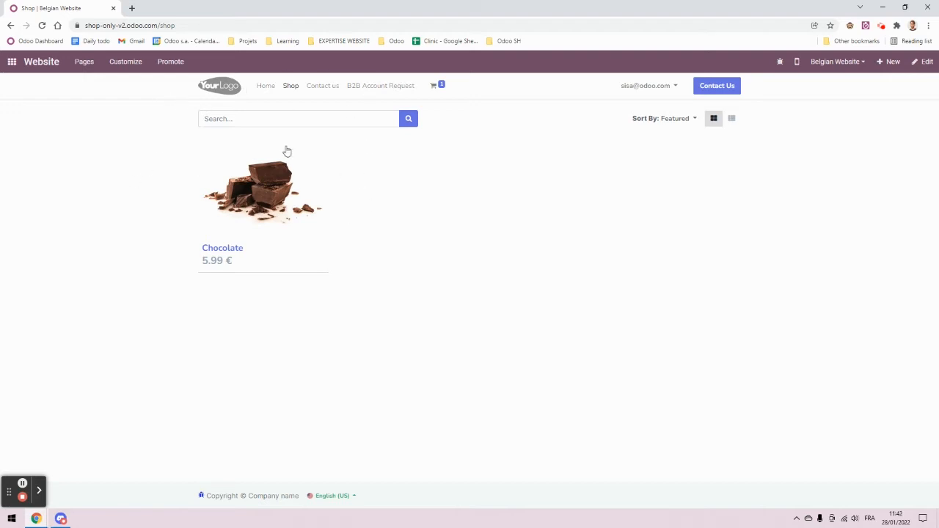
{"action": "left_click", "coordinate": [104, 169]}
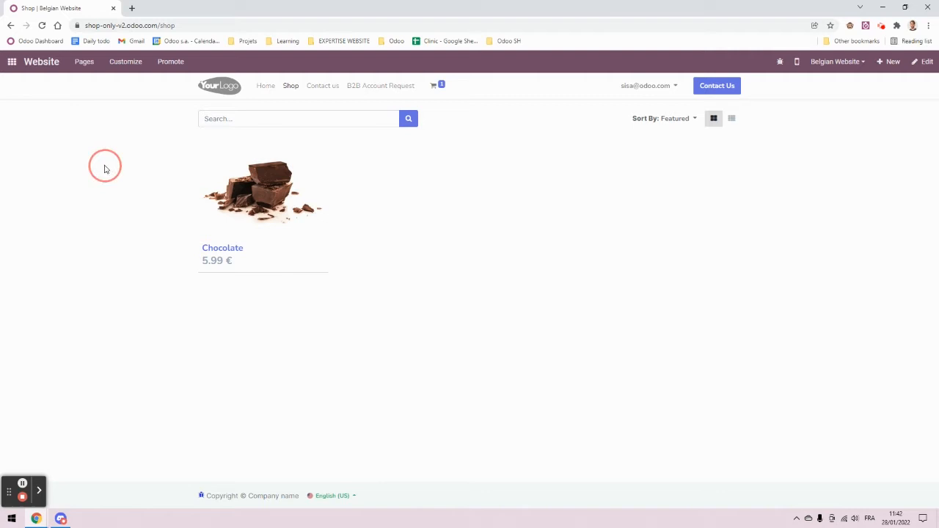
{"action": "left_click", "coordinate": [126, 61]}
{"action": "left_click", "coordinate": [443, 292]}
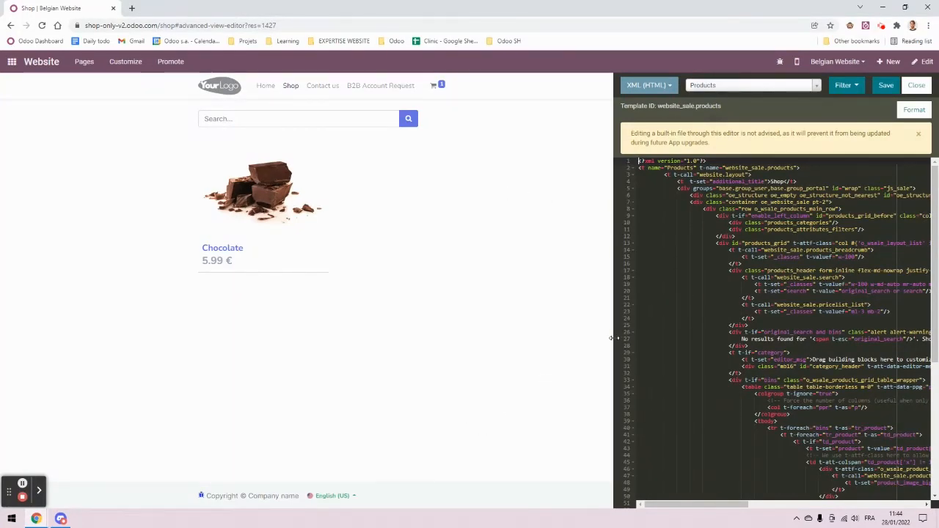
Step: Widen the code editor and locate the wrap div on line 5 of the products template
{"action": "left_click_drag", "start_coordinate": [610, 339], "coordinate": [185, 213]}
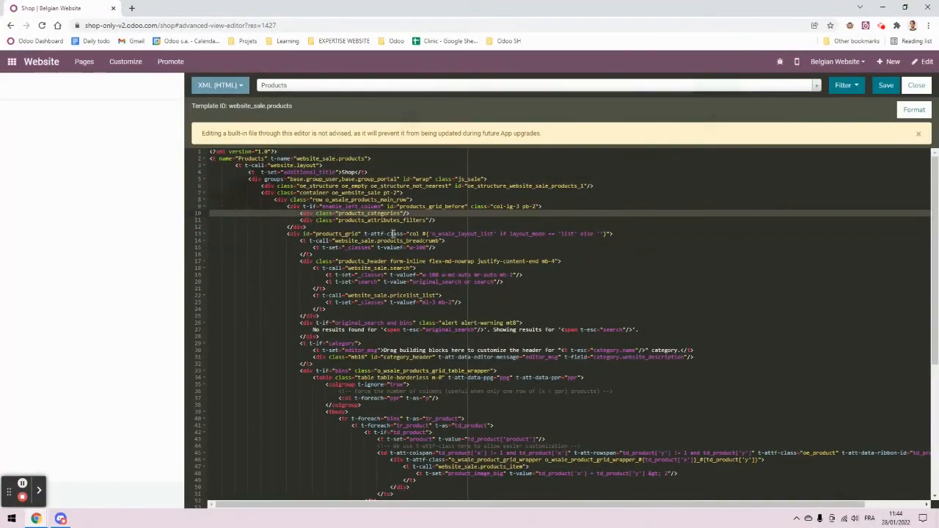
{"action": "left_click", "coordinate": [258, 179]}
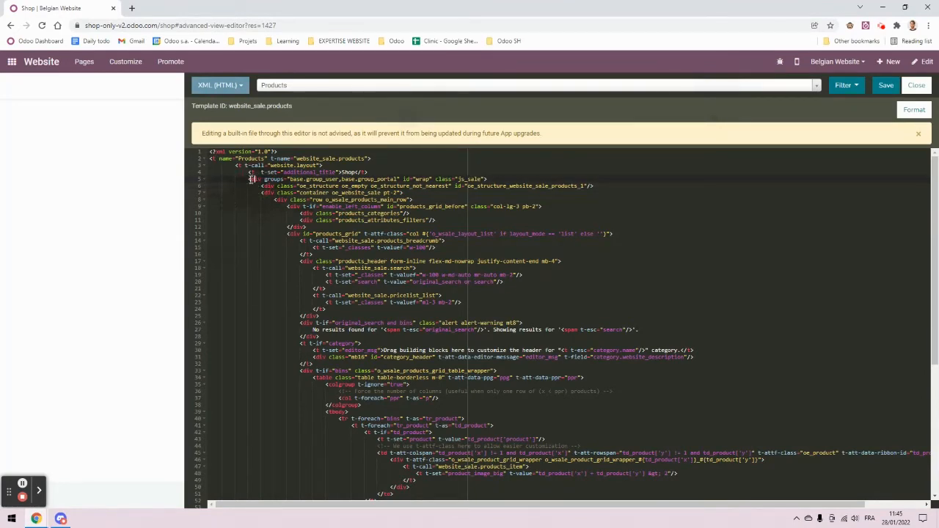
{"action": "scroll", "coordinate": [440, 220], "scroll_direction": "down", "scroll_amount": 3}
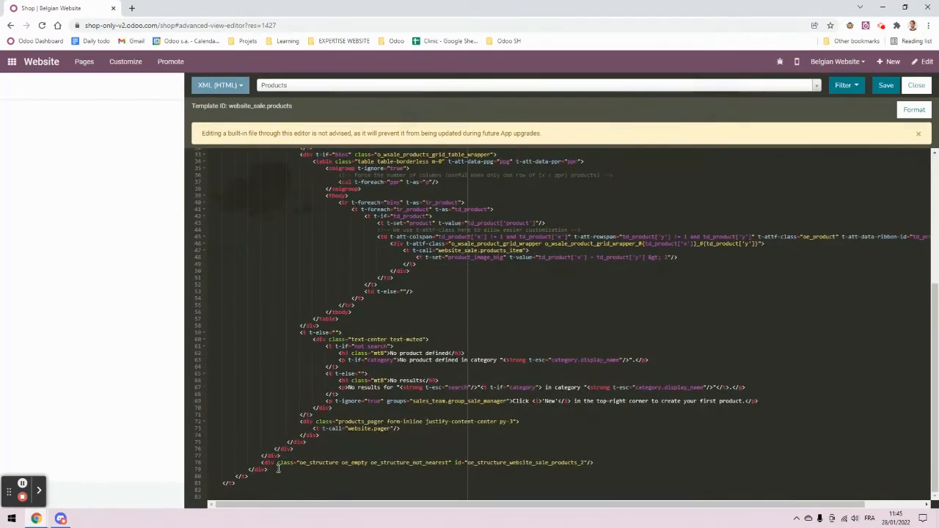
{"action": "left_click", "coordinate": [235, 470]}
{"action": "scroll", "coordinate": [267, 336], "scroll_direction": "up", "scroll_amount": 3}
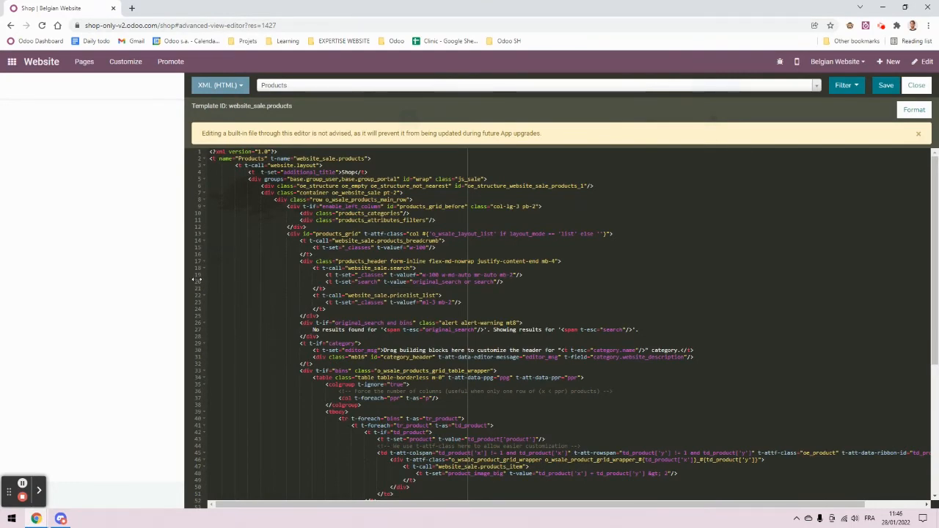
{"action": "left_click_drag", "start_coordinate": [188, 276], "coordinate": [496, 282]}
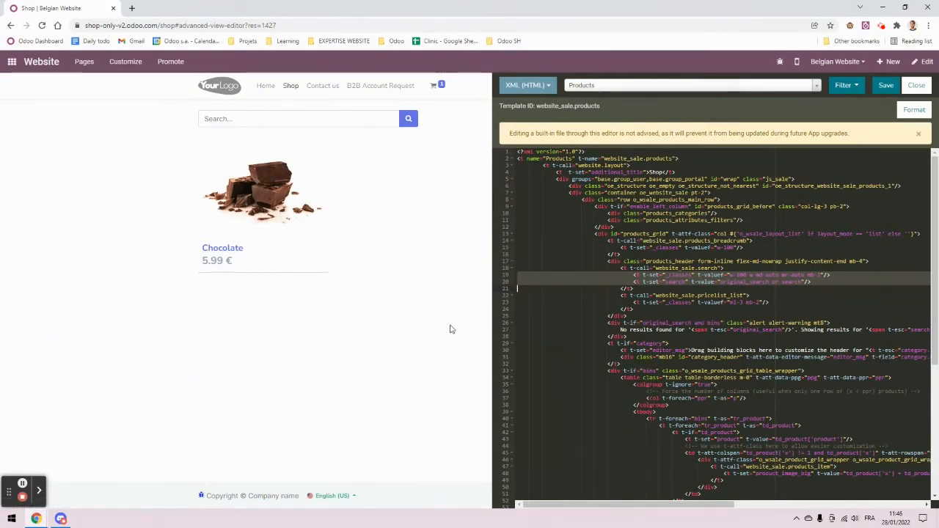
{"action": "left_click_drag", "start_coordinate": [492, 323], "coordinate": [185, 304]}
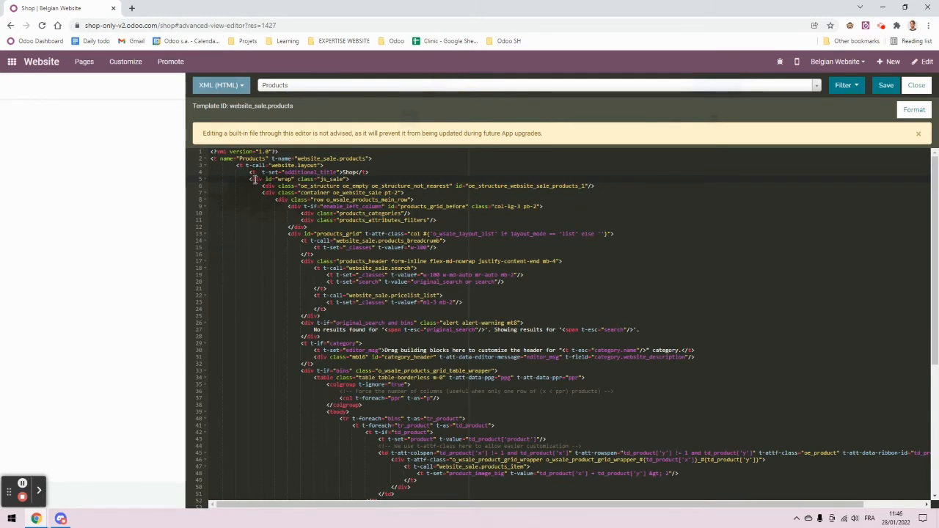
Step: Add groups="base.group_user,base.group_portal" to the wrap div, fix the typo, and save
{"action": "type", "text": "groups"}
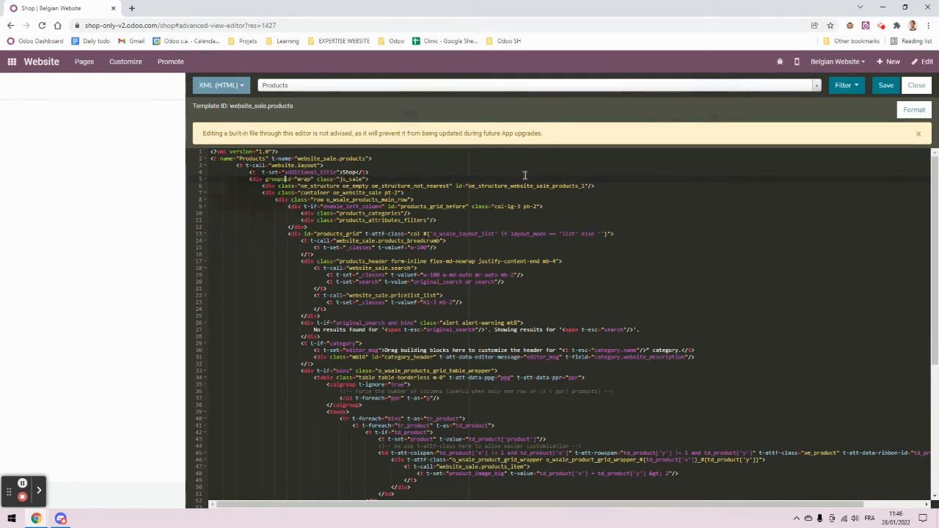
{"action": "type", "text": "=\""}
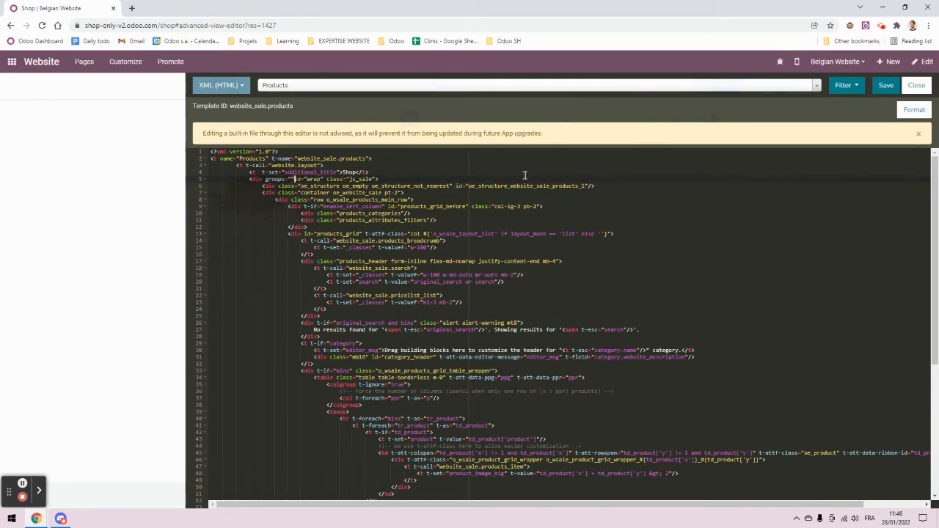
{"action": "type", "text": "\""}
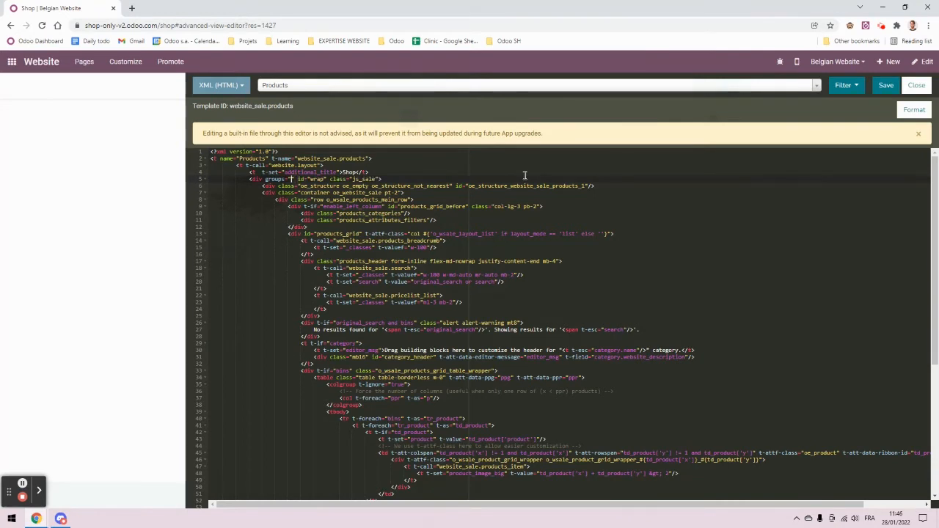
{"action": "key", "text": "Left"}
{"action": "key", "text": "Left"}
{"action": "type", "text": "base.group"}
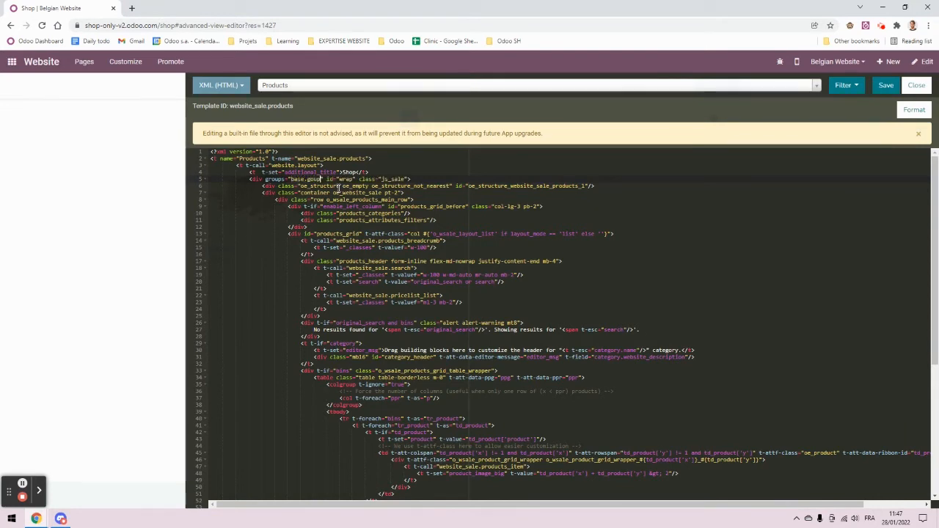
{"action": "type", "text": "_user,"}
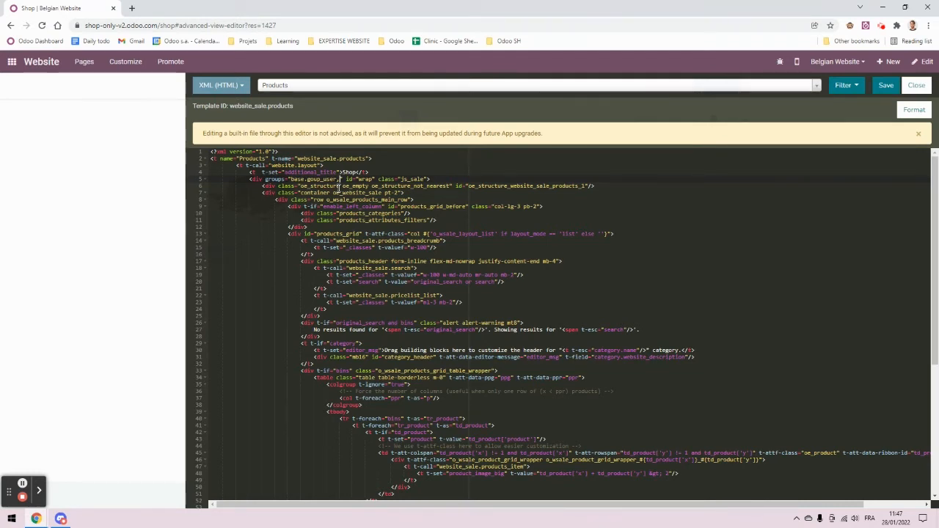
{"action": "type", "text": "base.grou"}
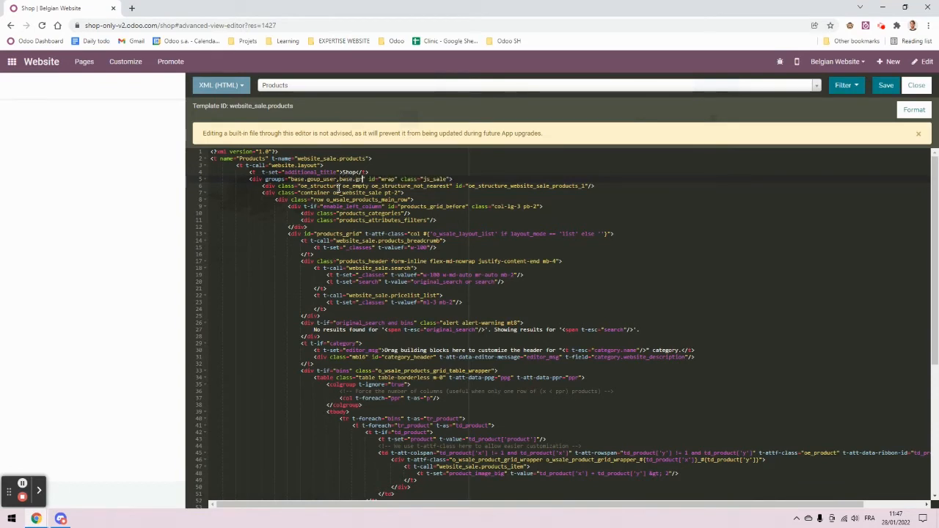
{"action": "type", "text": "p_portal"}
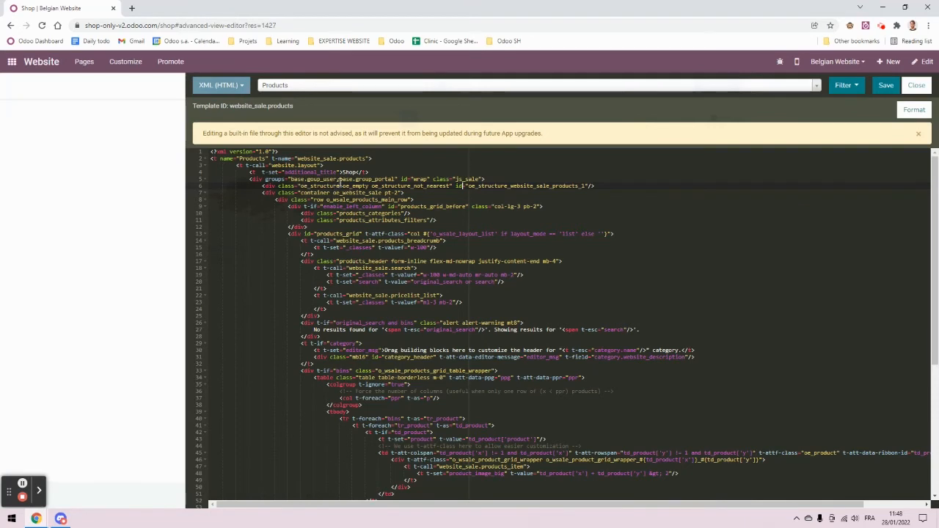
{"action": "left_click", "coordinate": [311, 180]}
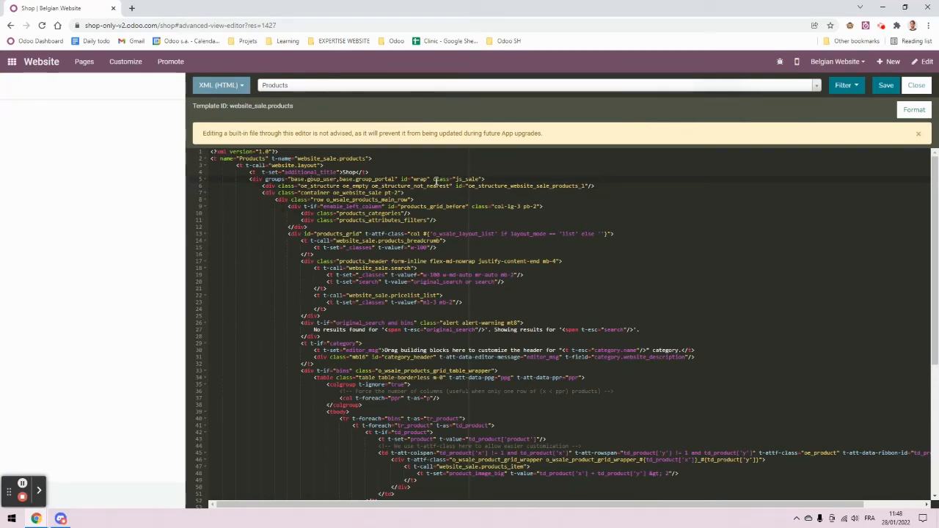
{"action": "type", "text": "r"}
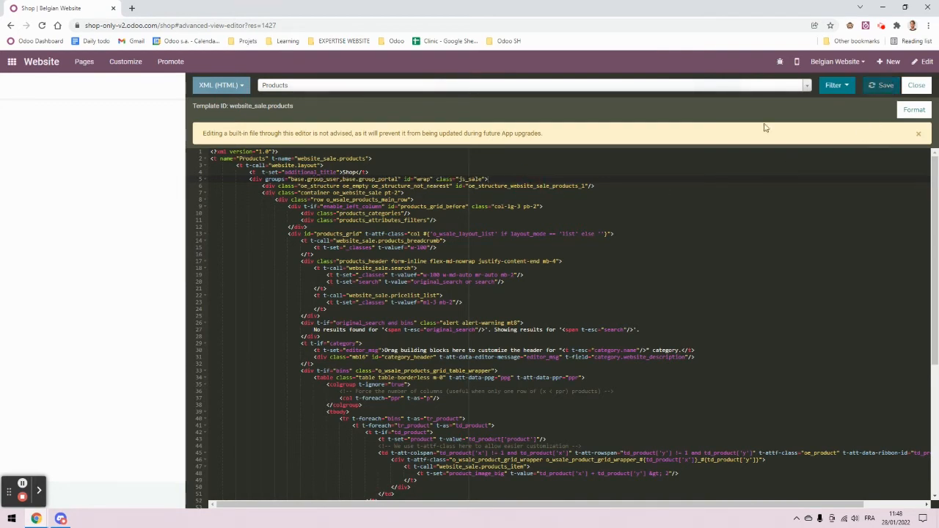
{"action": "left_click", "coordinate": [886, 85]}
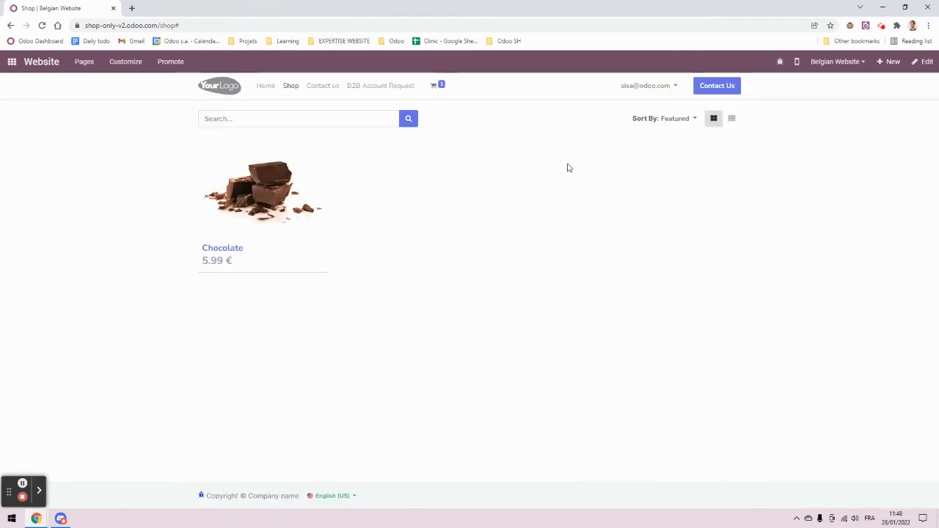
Step: Copy the site's base address and open its Shop page in a new private window, showing no products
{"action": "left_click", "coordinate": [657, 90]}
{"action": "left_click", "coordinate": [656, 90]}
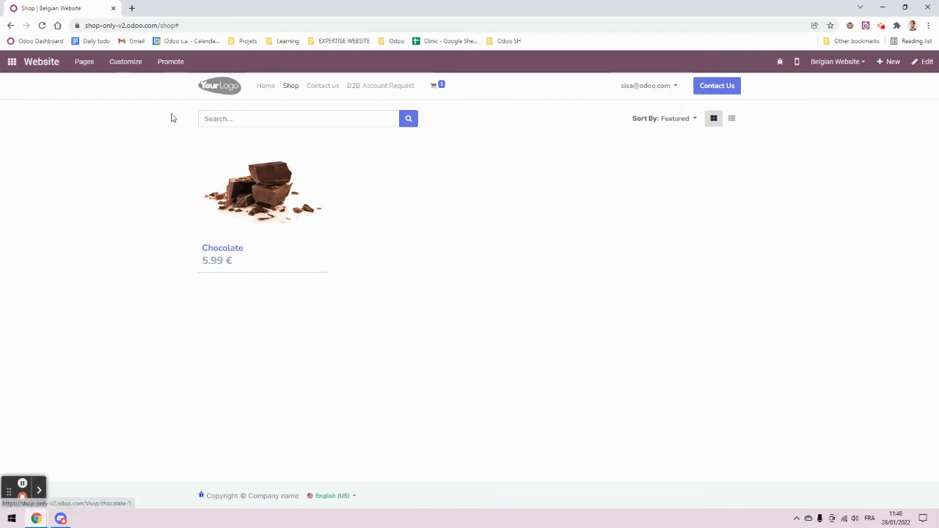
{"action": "left_click", "coordinate": [161, 25]}
{"action": "left_click_drag", "start_coordinate": [180, 25], "coordinate": [58, 26]}
{"action": "key", "text": "ctrl+c"}
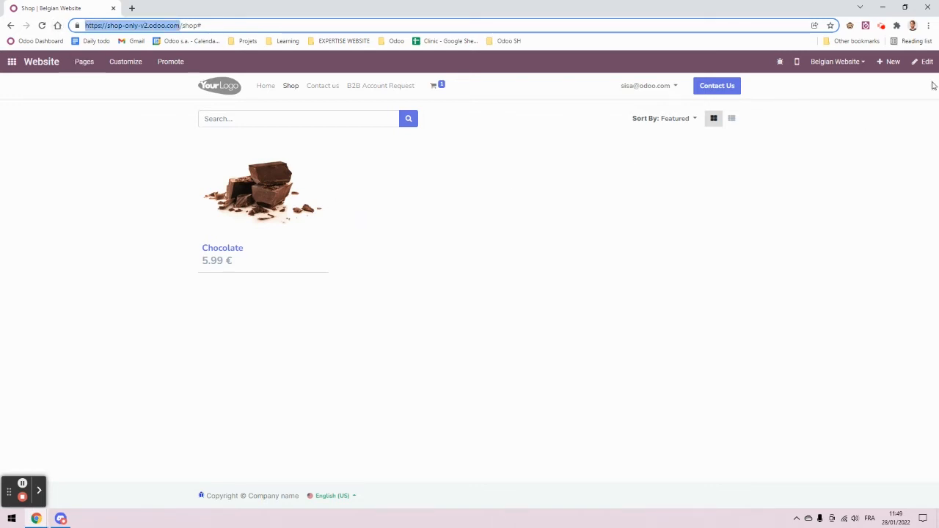
{"action": "left_click", "coordinate": [928, 25]}
{"action": "left_click", "coordinate": [896, 64]}
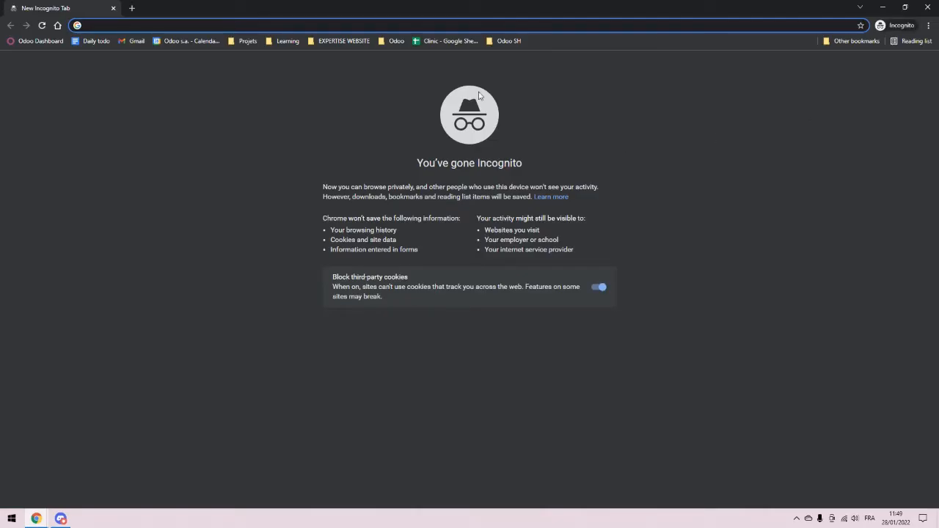
{"action": "key", "text": "ctrl+v"}
{"action": "key", "text": "Return"}
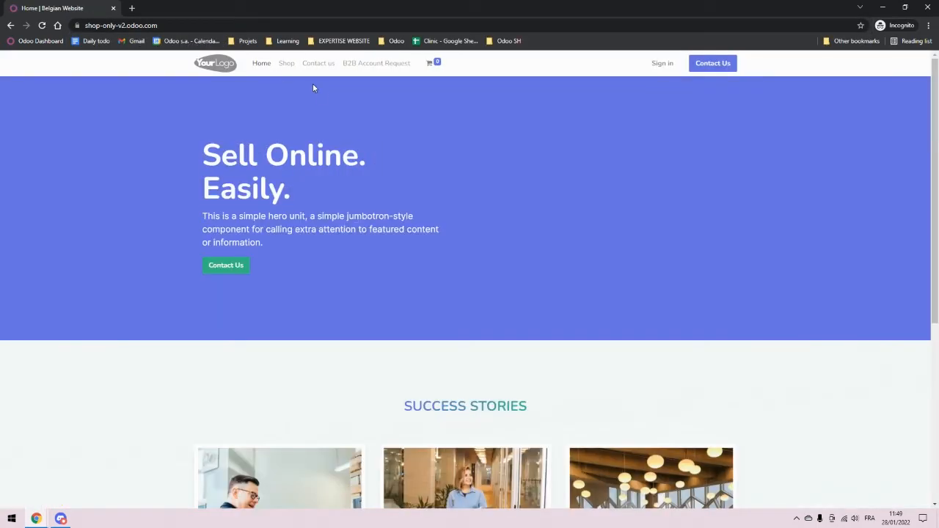
{"action": "left_click", "coordinate": [287, 65]}
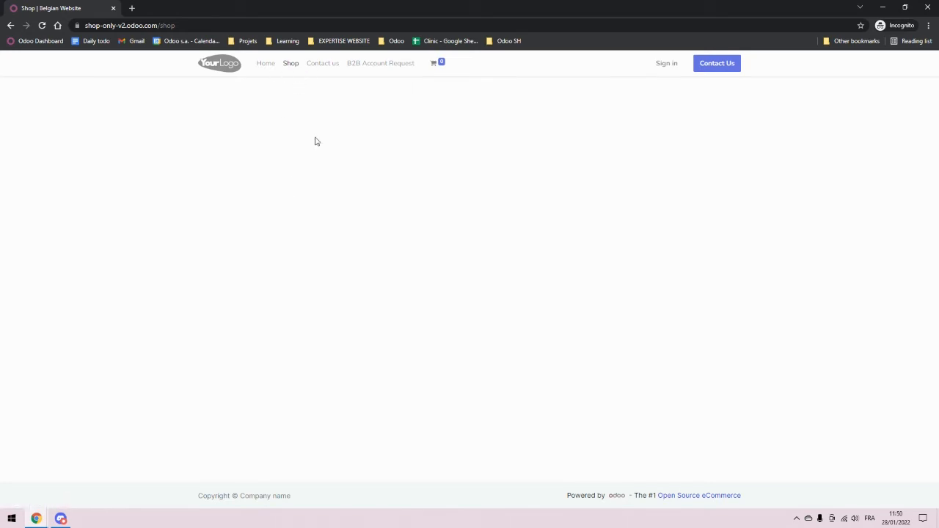
{"action": "mouse_move", "coordinate": [36, 518]}
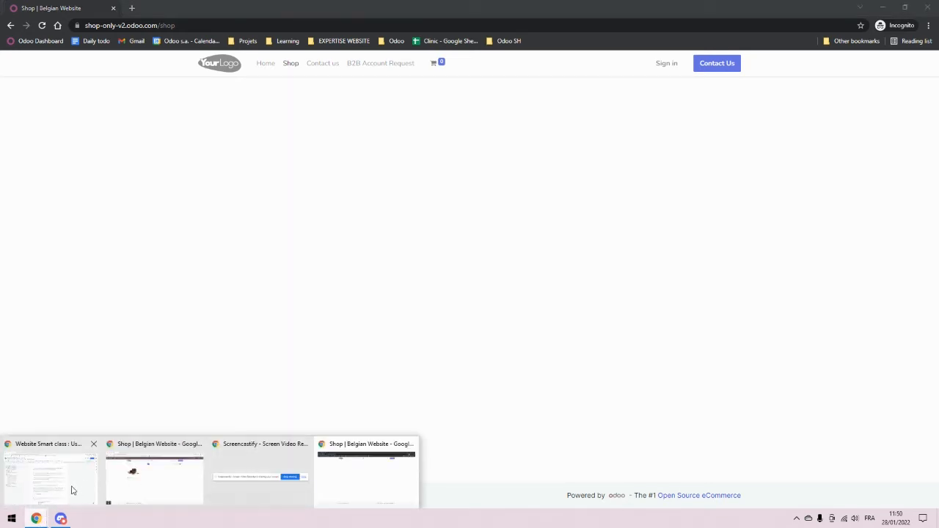
Step: In the signed-in window, open the Belgian Website's Shop menu record from the website menus list
{"action": "left_click", "coordinate": [159, 491]}
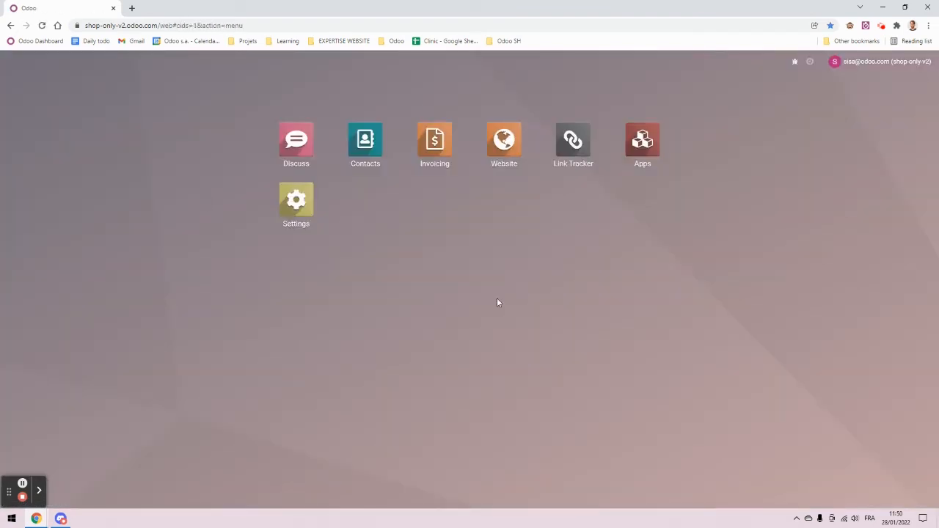
{"action": "left_click", "coordinate": [504, 138]}
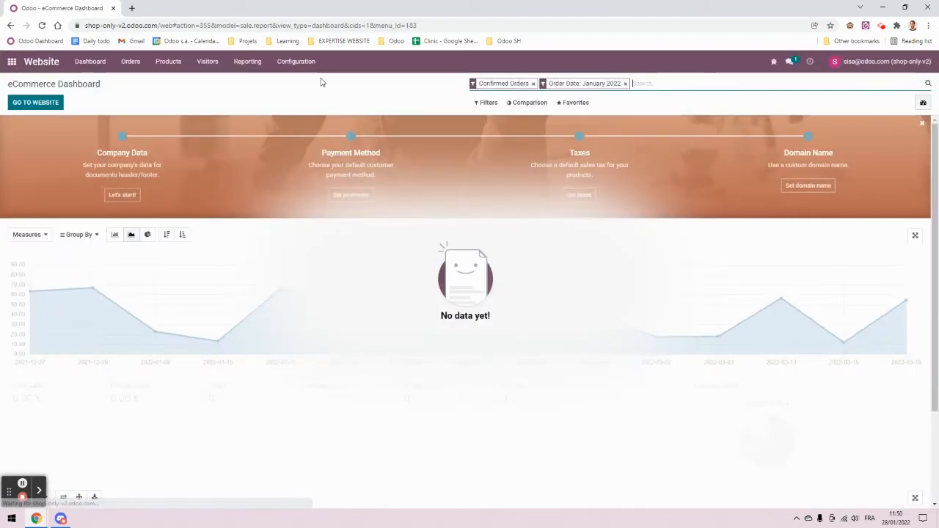
{"action": "left_click", "coordinate": [296, 61]}
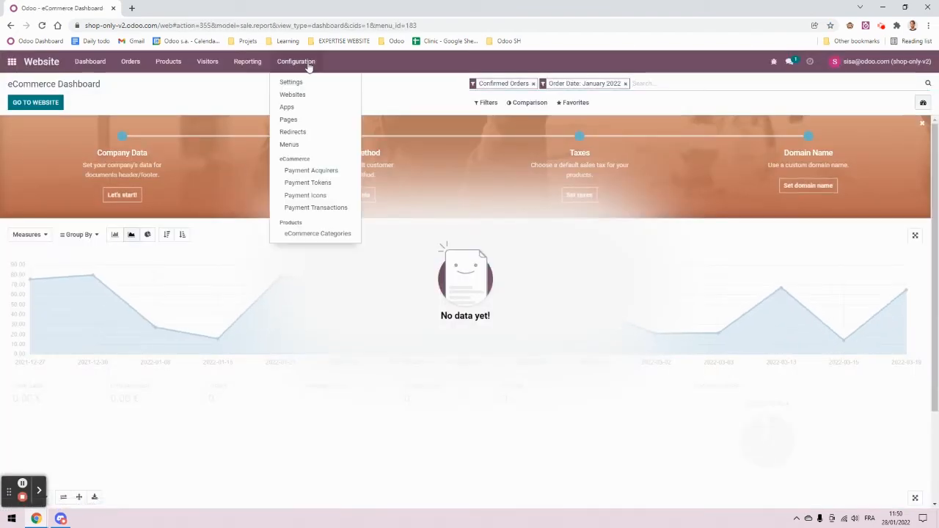
{"action": "left_click", "coordinate": [305, 144]}
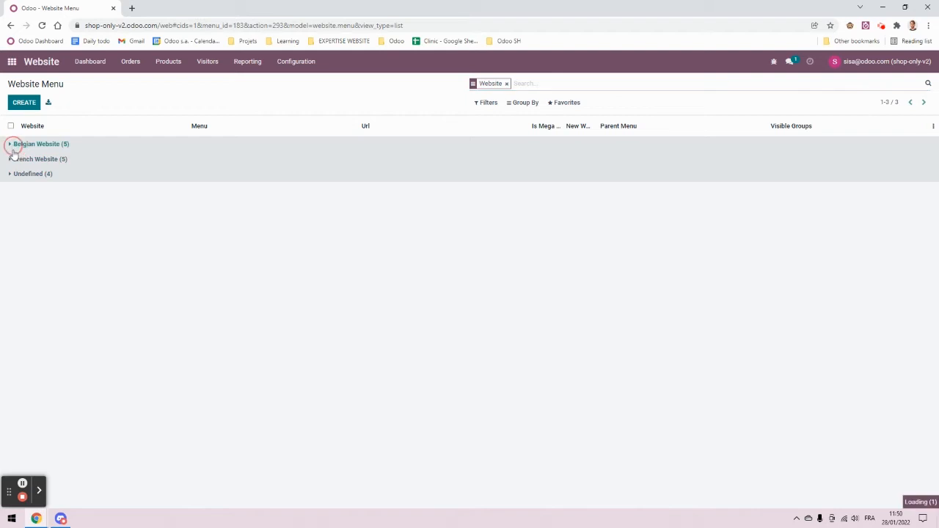
{"action": "left_click", "coordinate": [14, 145]}
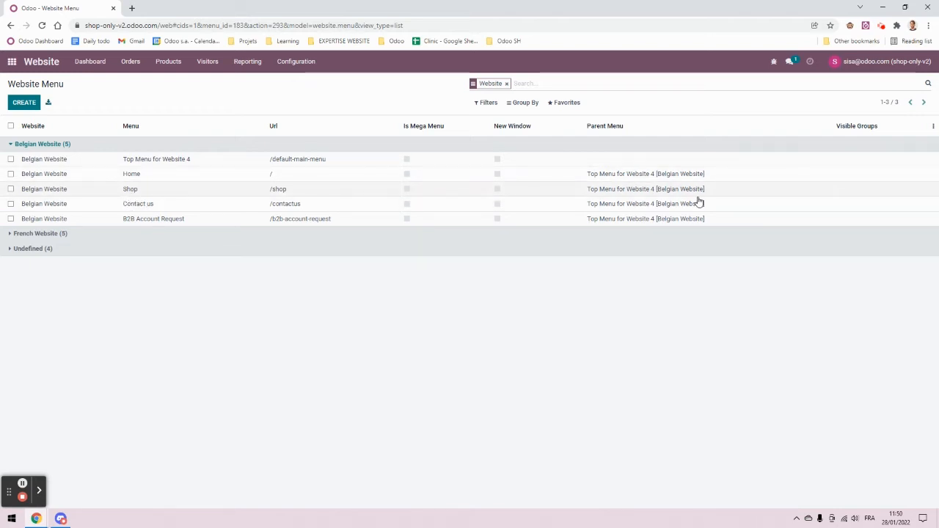
{"action": "left_click", "coordinate": [877, 192]}
Step: Add Internal User and Portal as the Shop menu's visible groups and save
{"action": "left_click", "coordinate": [19, 103]}
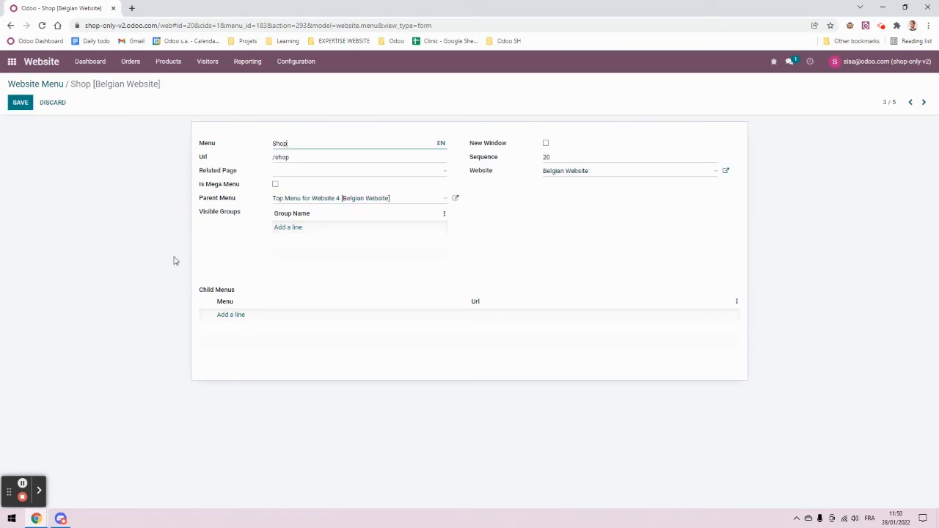
{"action": "left_click", "coordinate": [288, 228]}
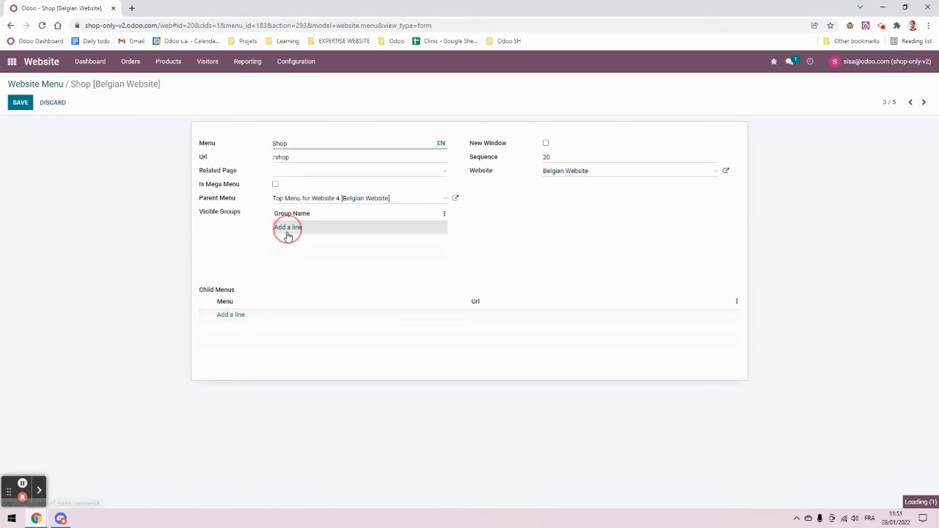
{"action": "type", "text": "inter"}
{"action": "key", "text": "Return"}
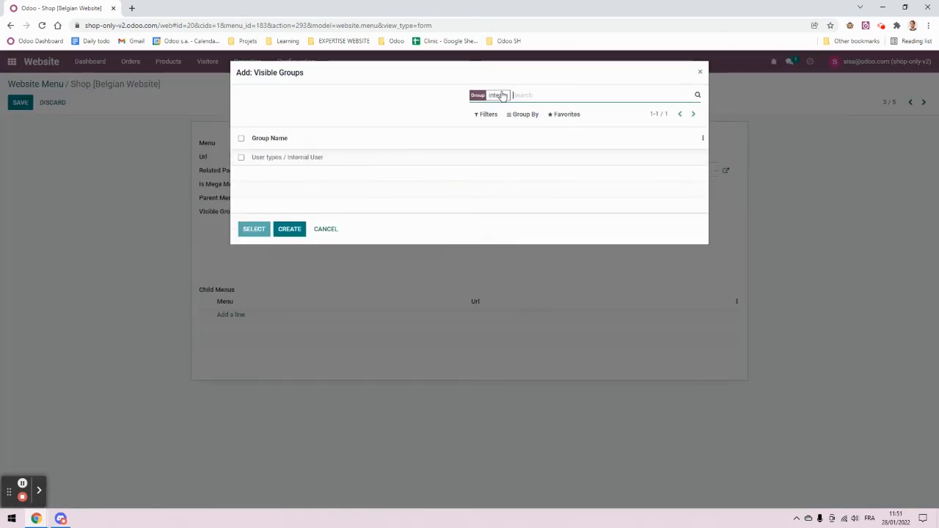
{"action": "left_click", "coordinate": [259, 159]}
{"action": "left_click", "coordinate": [293, 242]}
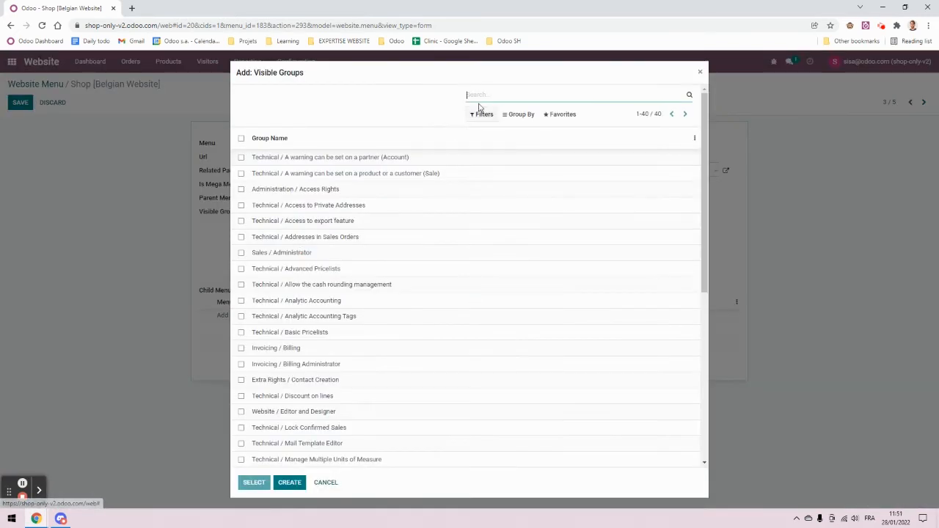
{"action": "type", "text": "port"}
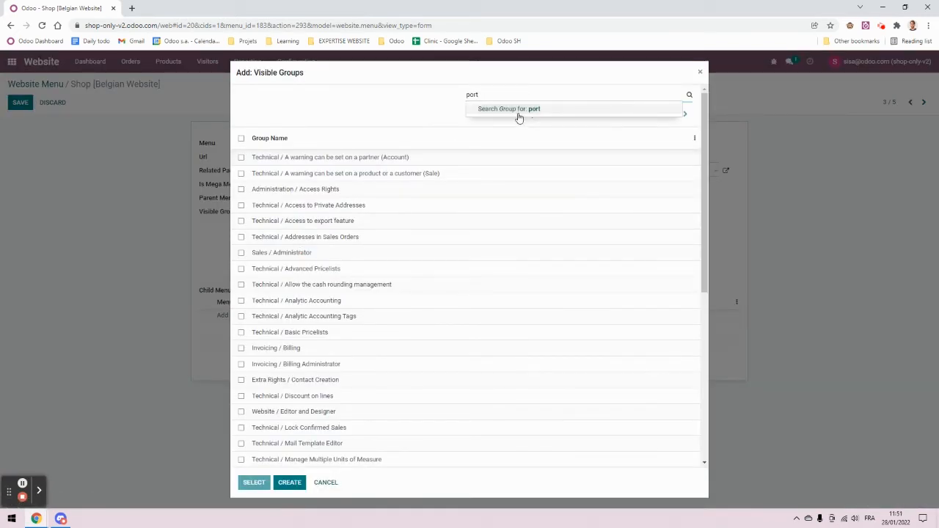
{"action": "key", "text": "Return"}
{"action": "left_click", "coordinate": [318, 176]}
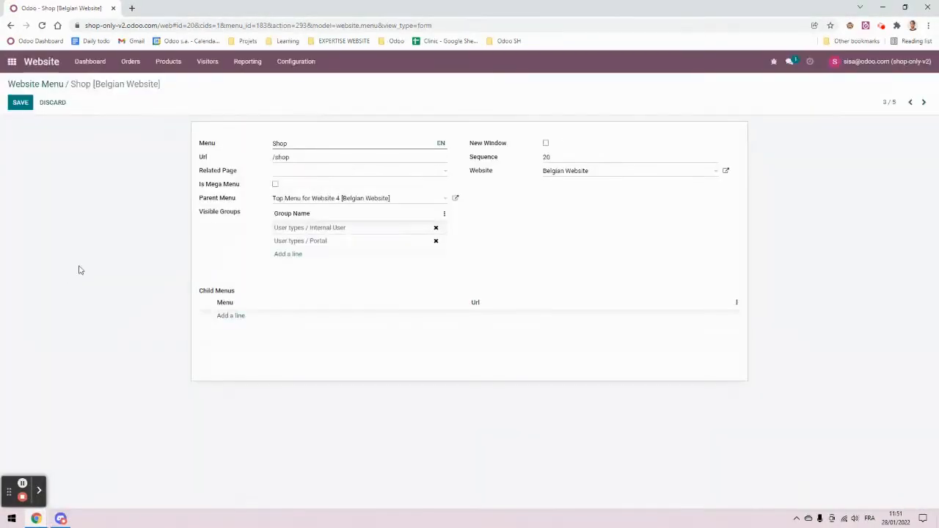
{"action": "left_click", "coordinate": [20, 103]}
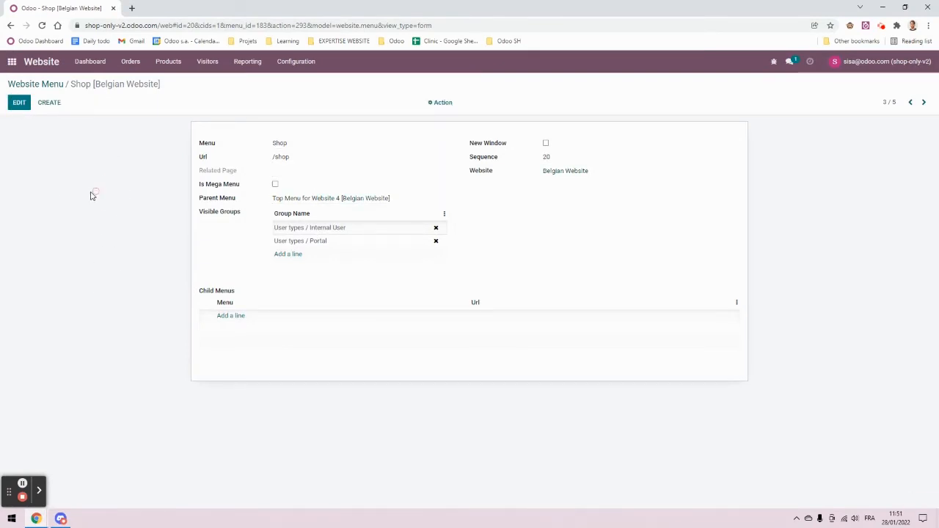
{"action": "left_click", "coordinate": [382, 494]}
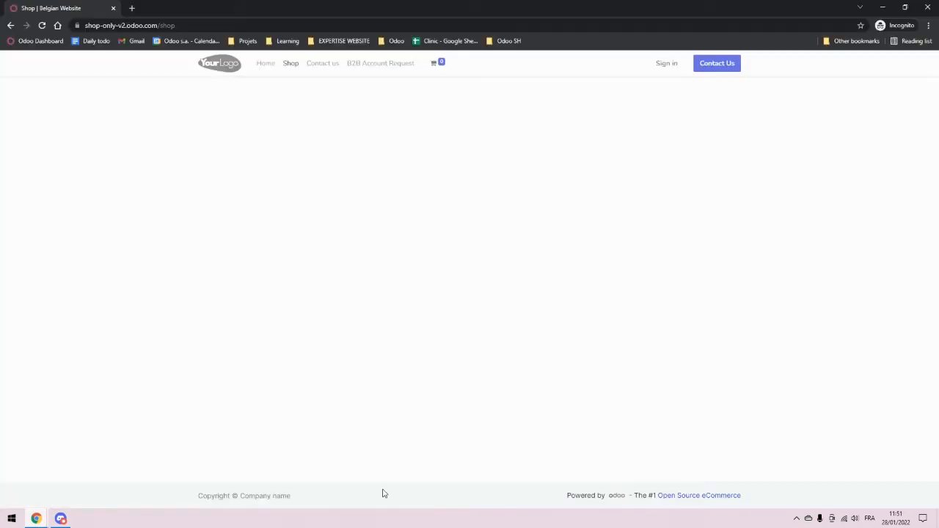
{"action": "left_click", "coordinate": [215, 26]}
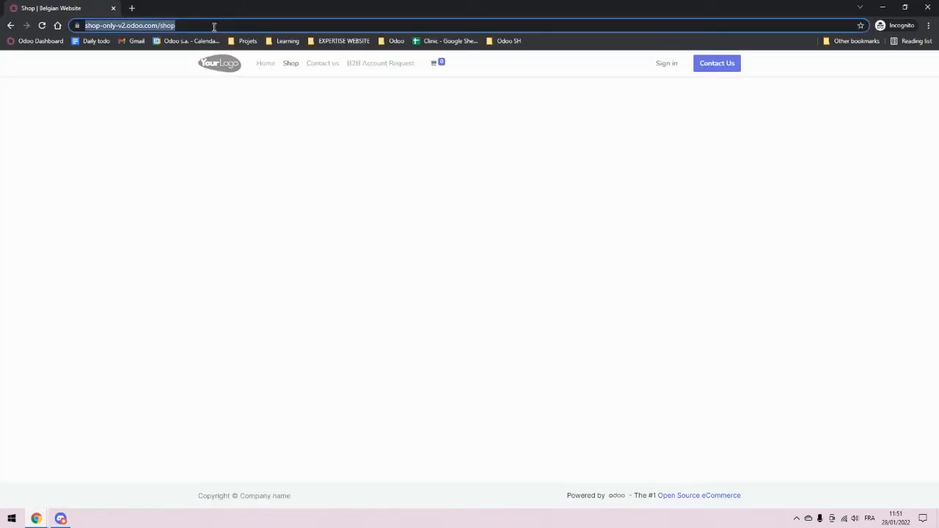
{"action": "left_click", "coordinate": [221, 66]}
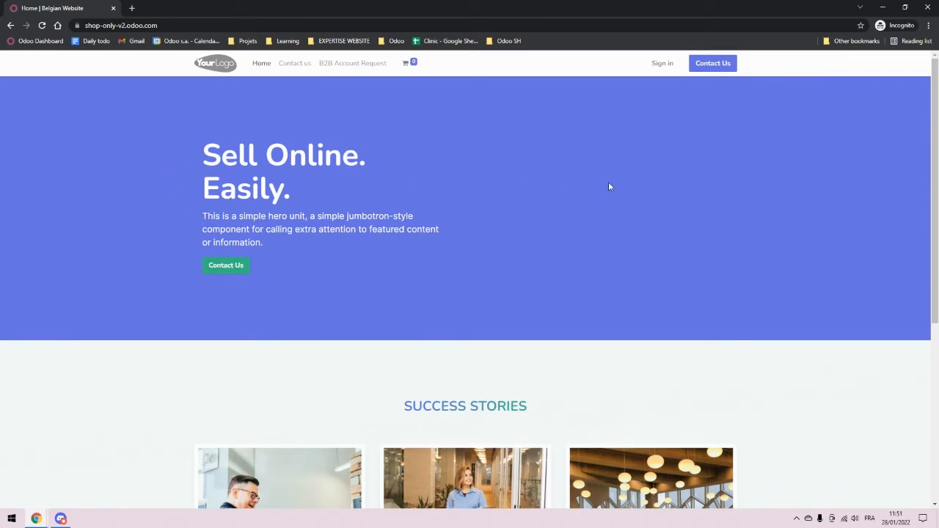
{"action": "left_click", "coordinate": [259, 25]}
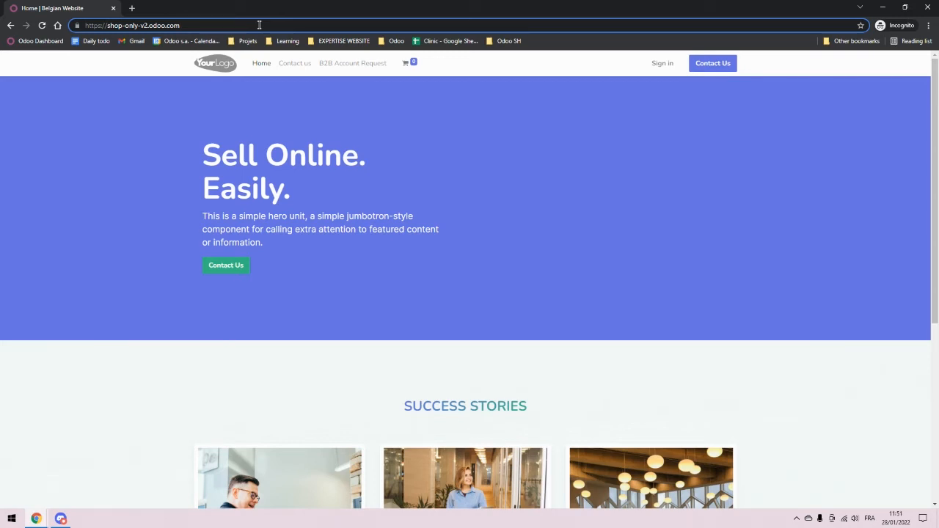
{"action": "type", "text": "/"}
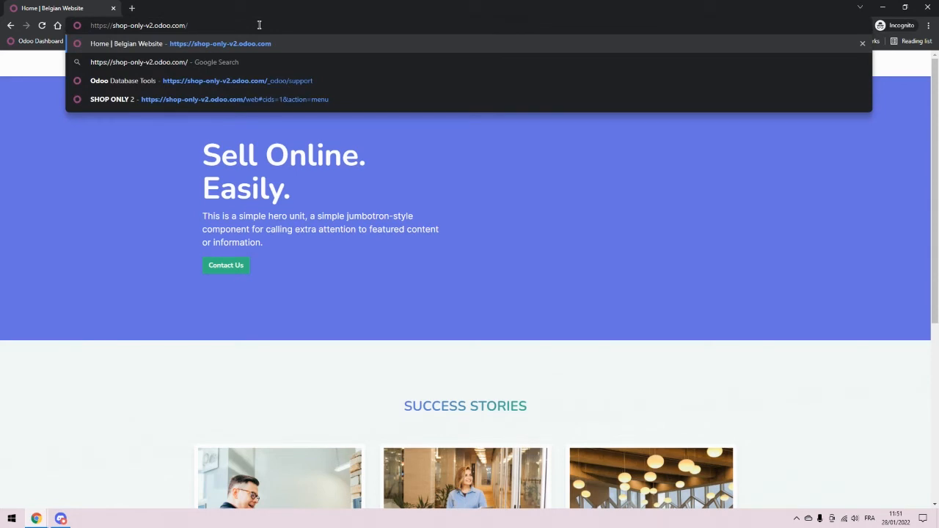
{"action": "type", "text": "shop"}
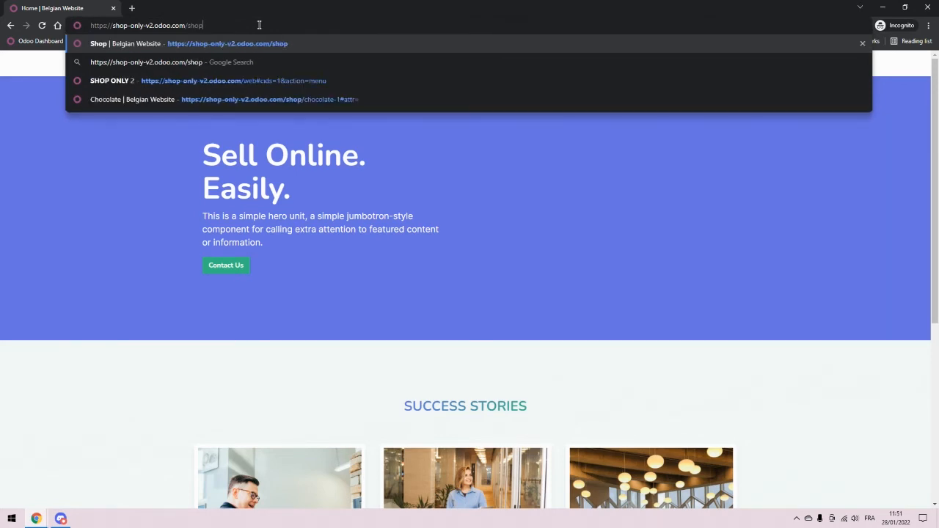
{"action": "key", "text": "Return"}
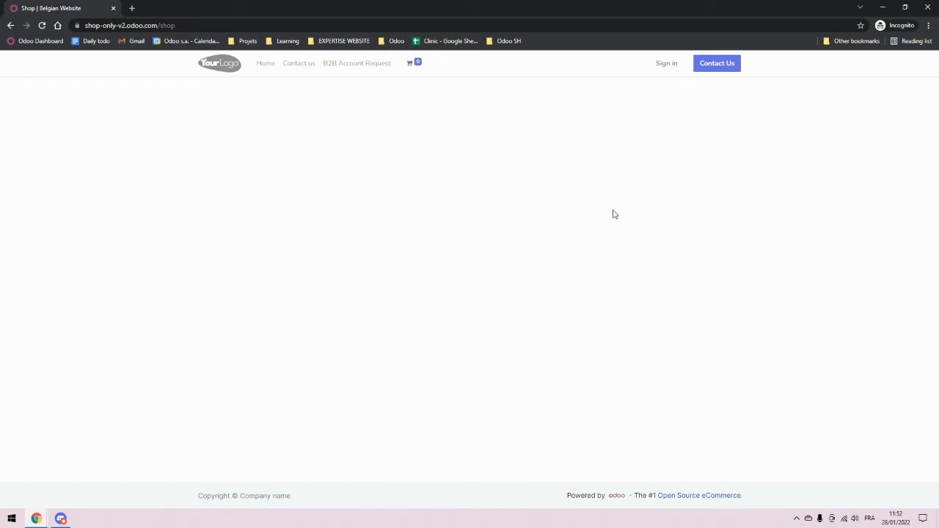
{"action": "left_click", "coordinate": [883, 7]}
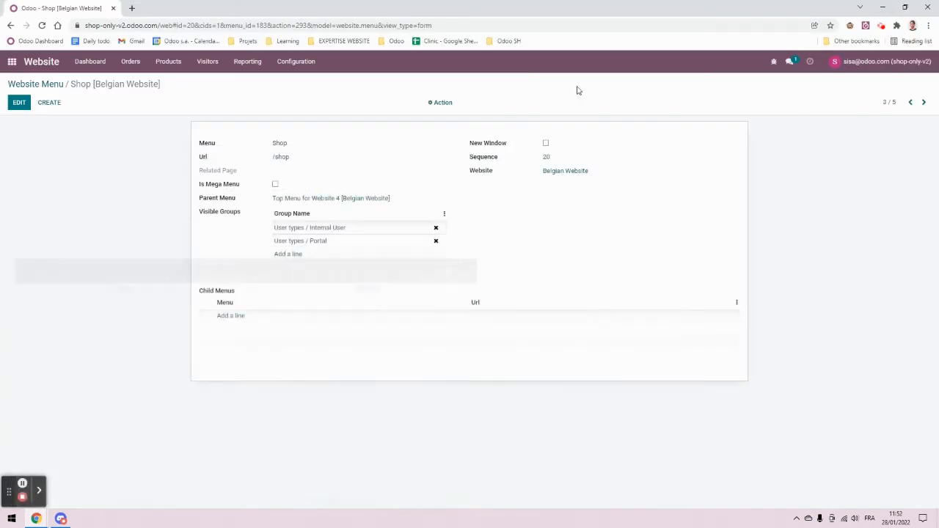
Step: Create a new website page titled 'Message', with Add to menu switched off
{"action": "left_click", "coordinate": [889, 61]}
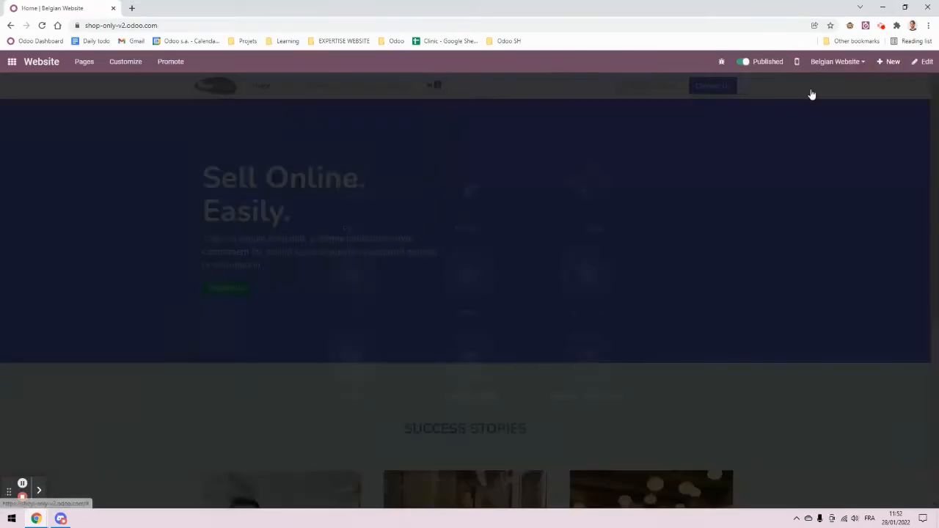
{"action": "left_click", "coordinate": [367, 195]}
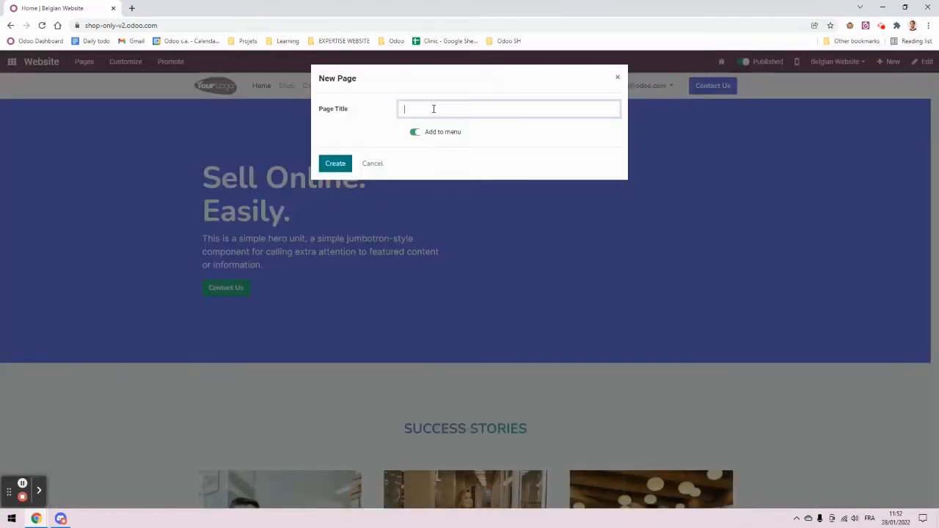
{"action": "type", "text": "Message"}
{"action": "left_click", "coordinate": [415, 132]}
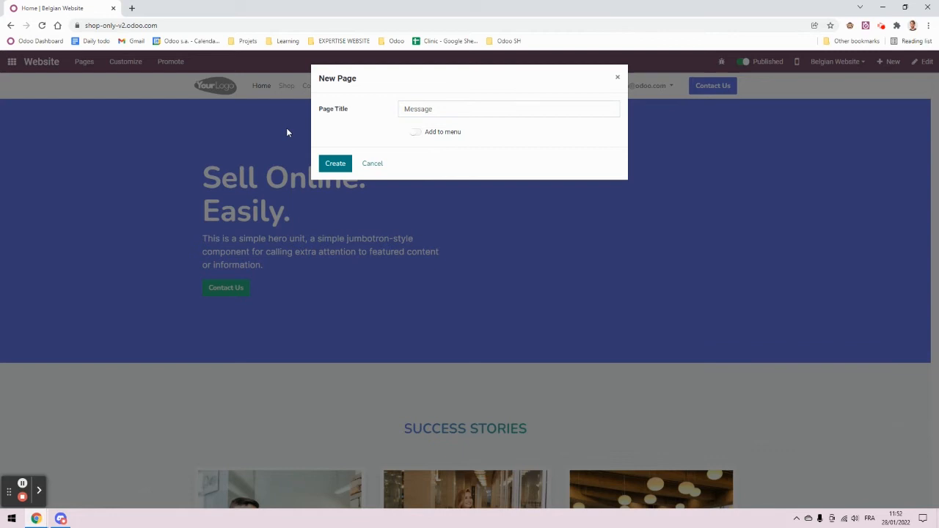
{"action": "left_click", "coordinate": [334, 163]}
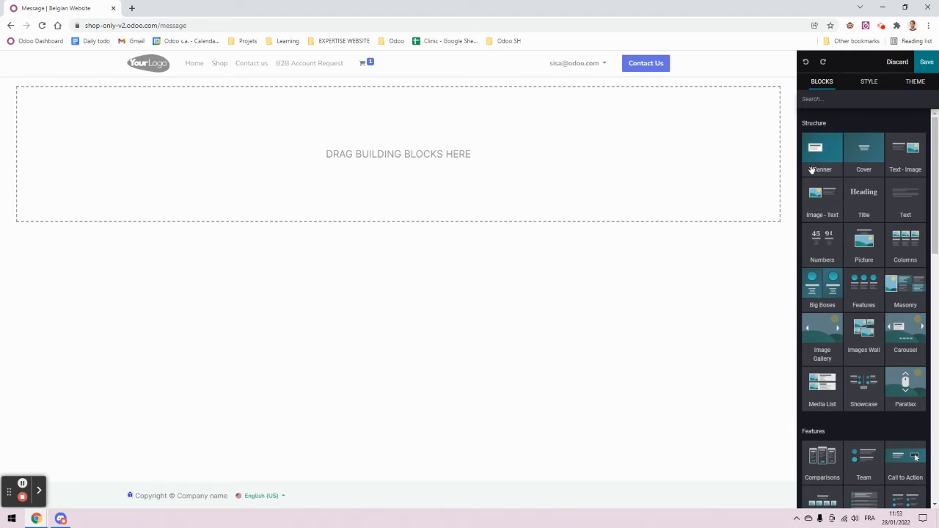
Step: Add a Title block and a Text block to the page and reduce the title section's spacing
{"action": "left_click_drag", "start_coordinate": [863, 193], "coordinate": [436, 129]}
{"action": "left_click_drag", "start_coordinate": [908, 199], "coordinate": [430, 196]}
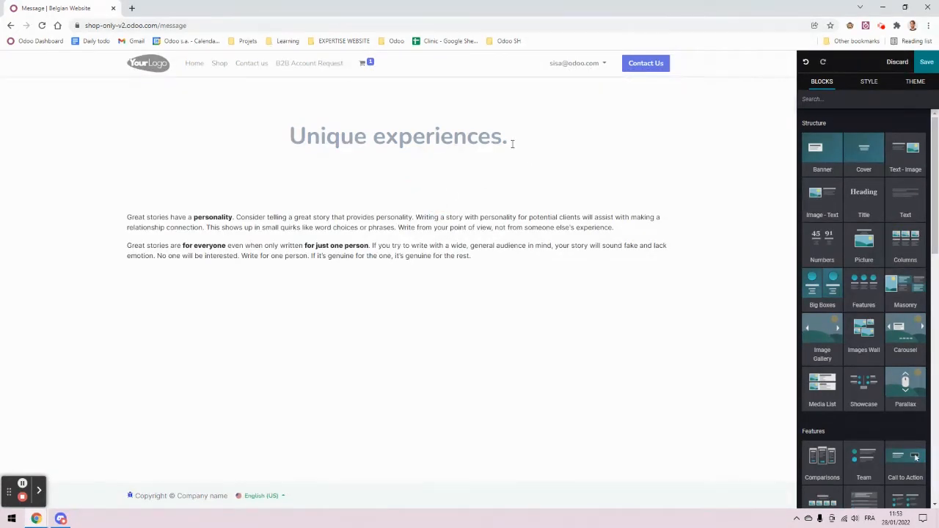
{"action": "left_click", "coordinate": [513, 143]}
{"action": "left_click_drag", "start_coordinate": [394, 168], "coordinate": [411, 71]}
{"action": "left_click_drag", "start_coordinate": [402, 127], "coordinate": [400, 119]}
Step: Replace the placeholder heading with 'B2B Account needed' and the paragraph with a login-required note
{"action": "left_click", "coordinate": [496, 188]}
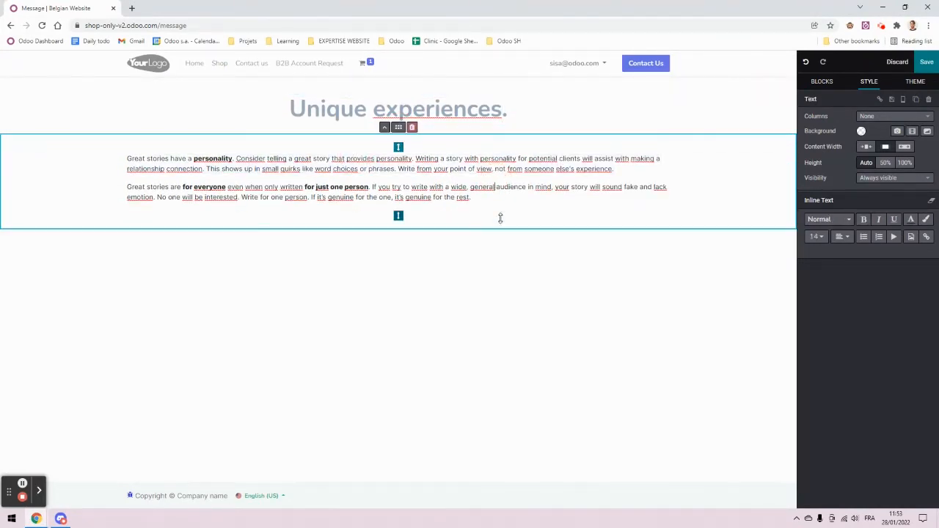
{"action": "left_click_drag", "start_coordinate": [479, 196], "coordinate": [128, 159]}
{"action": "left_click_drag", "start_coordinate": [288, 109], "coordinate": [600, 123]}
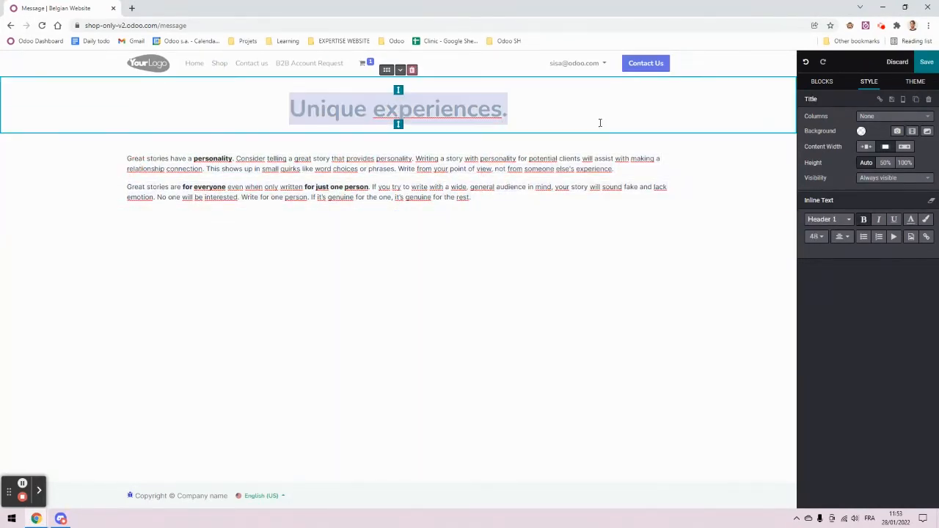
{"action": "type", "text": "B2B Acco"}
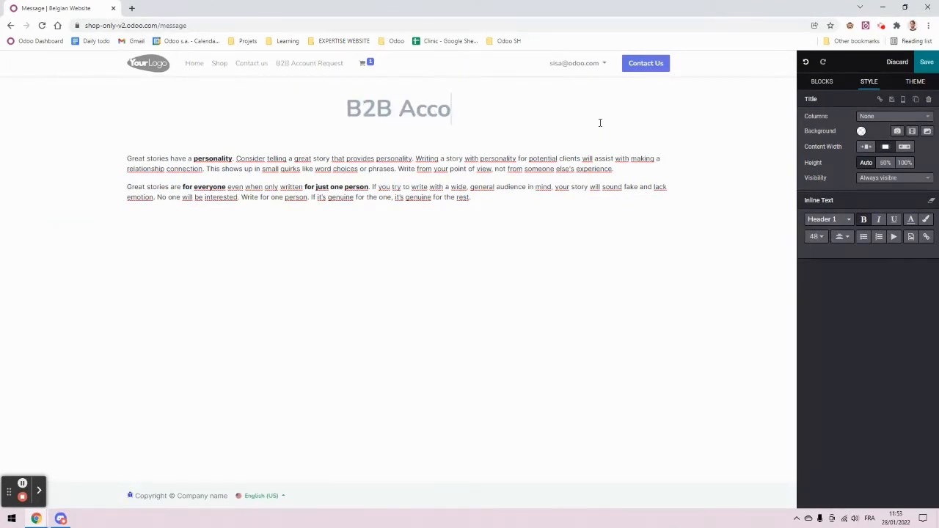
{"action": "type", "text": "unt neede"}
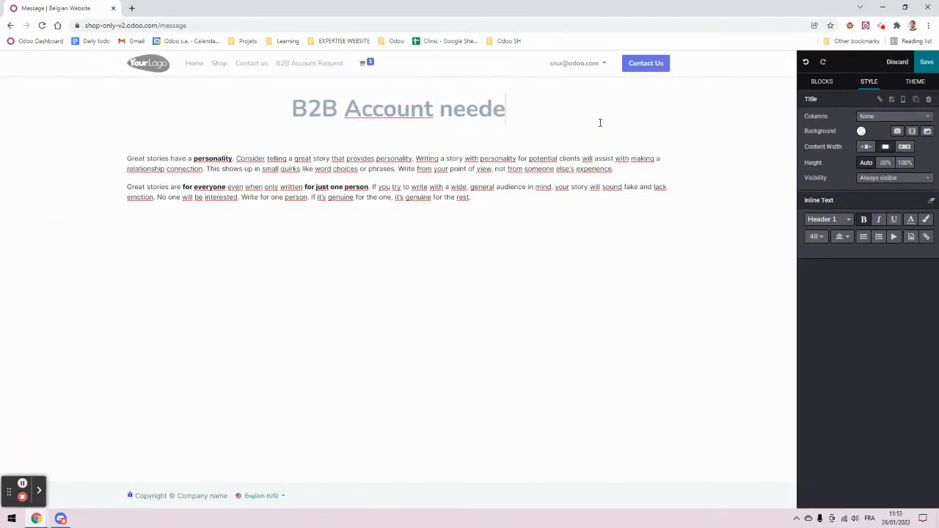
{"action": "type", "text": "d"}
{"action": "left_click", "coordinate": [505, 173]}
{"action": "left_click_drag", "start_coordinate": [488, 200], "coordinate": [115, 155]}
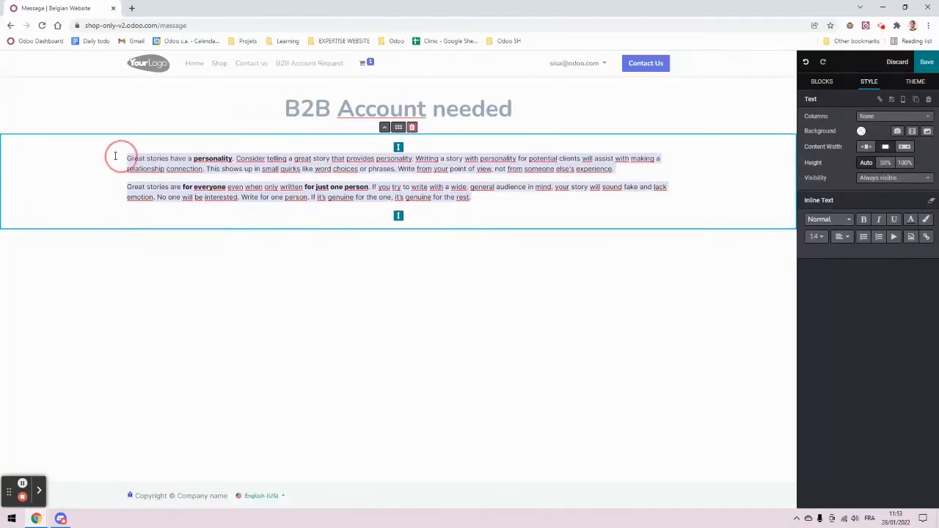
{"action": "type", "text": "YOu"}
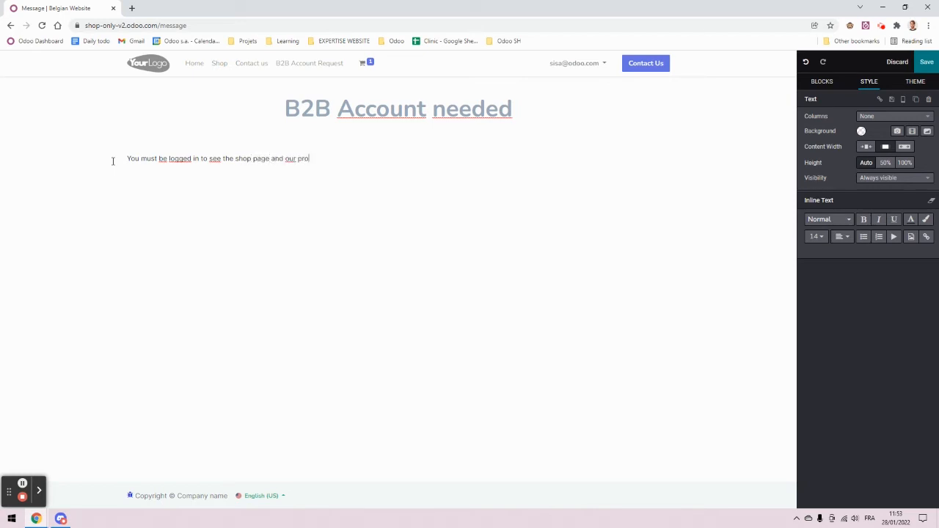
{"action": "type", "text": "s."}
Step: Insert a button on a new line below the paragraph using the /button command
{"action": "key", "text": "Return"}
{"action": "type", "text": "/"}
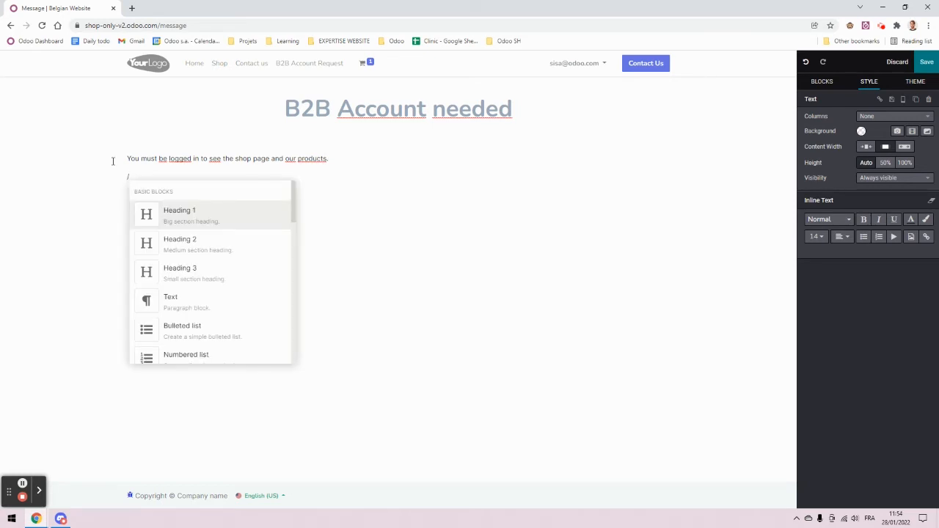
{"action": "type", "text": "bu"}
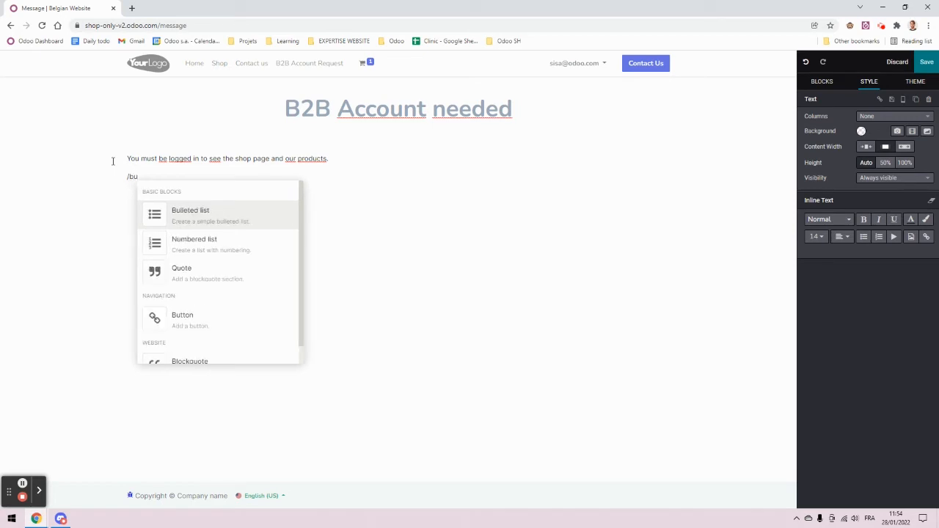
{"action": "key", "text": "Down"}
{"action": "key", "text": "Down"}
{"action": "key", "text": "Down"}
{"action": "key", "text": "Return"}
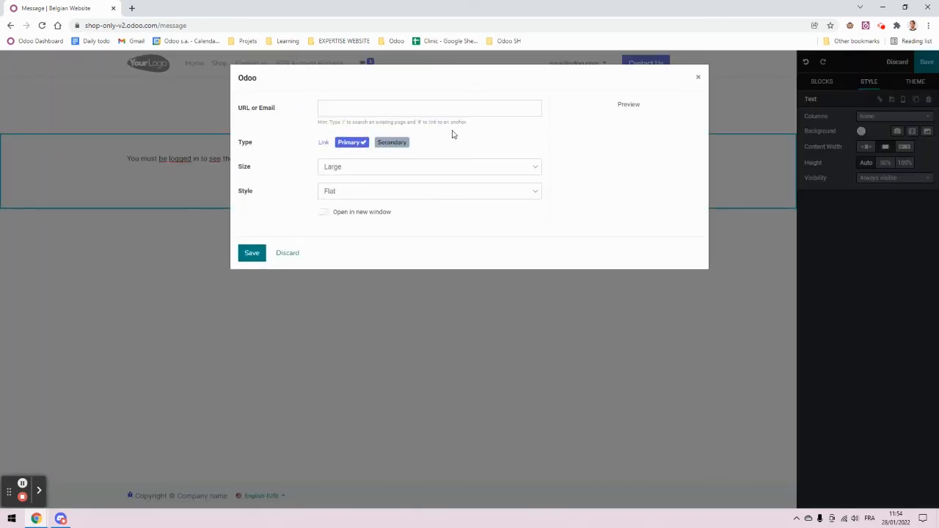
Step: Link the button to /b2b-account-request and label it 'Create a B2B Account'
{"action": "left_click", "coordinate": [392, 109]}
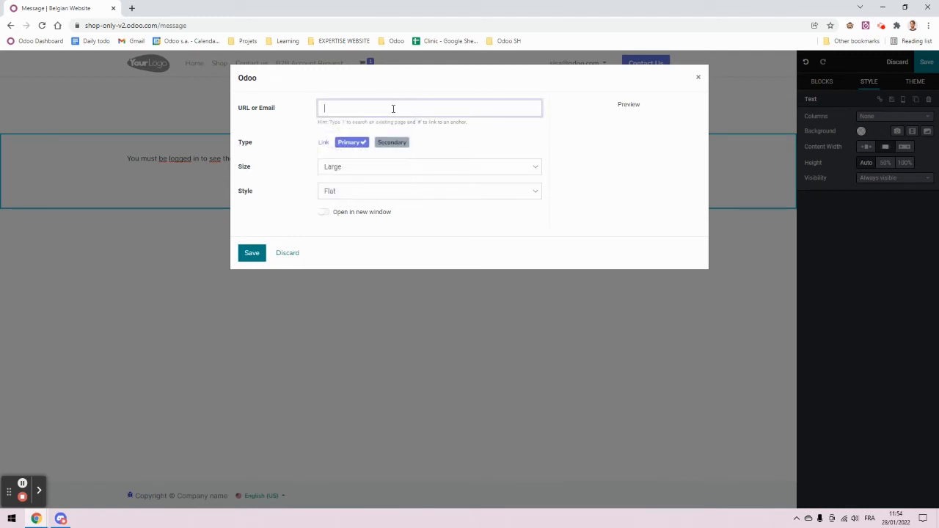
{"action": "type", "text": "/"}
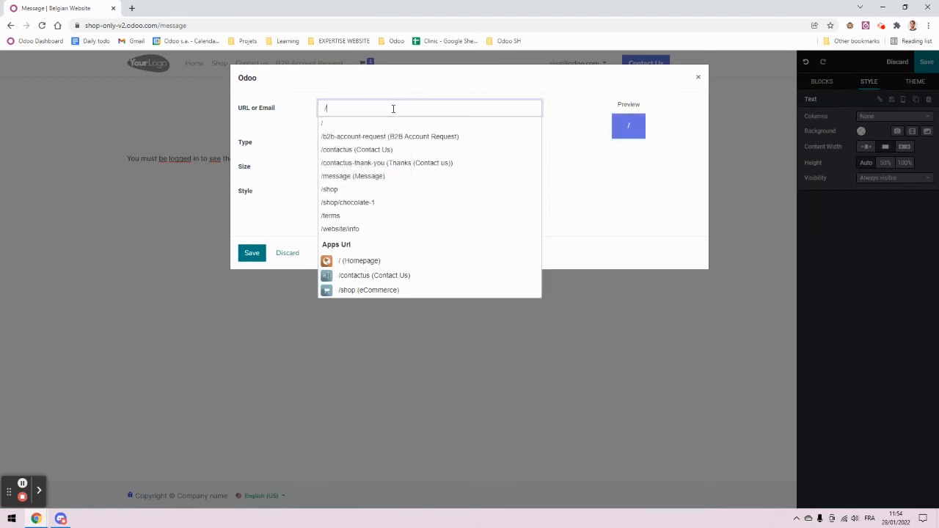
{"action": "left_click", "coordinate": [400, 136]}
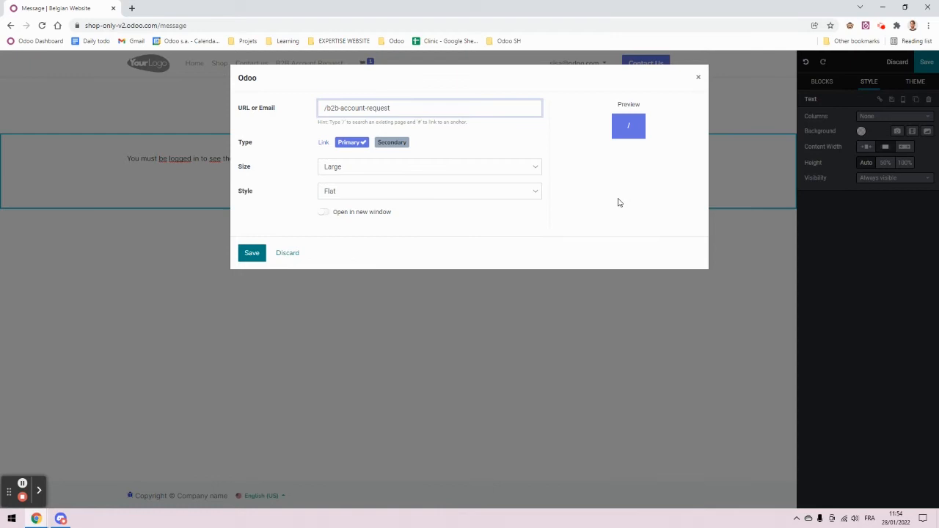
{"action": "left_click", "coordinate": [249, 258]}
{"action": "left_click", "coordinate": [176, 184]}
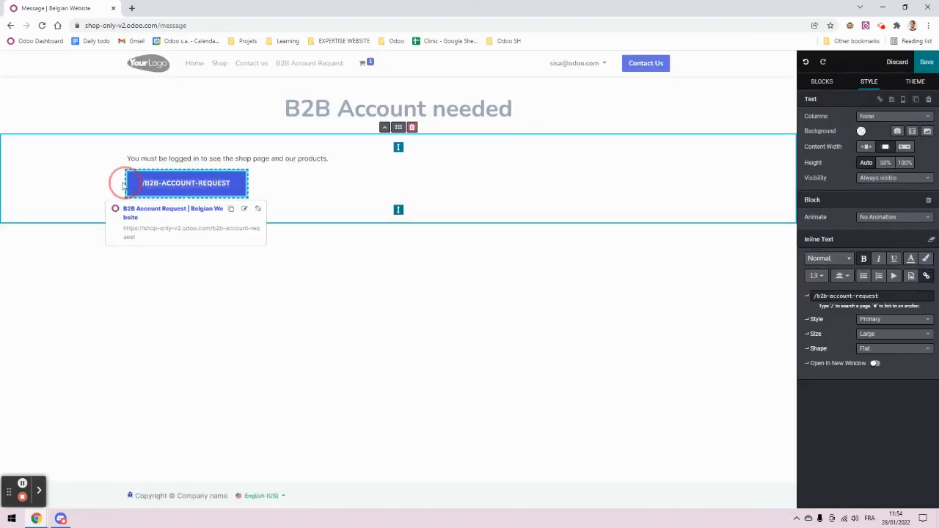
{"action": "left_click", "coordinate": [312, 198]}
{"action": "type", "text": "C"}
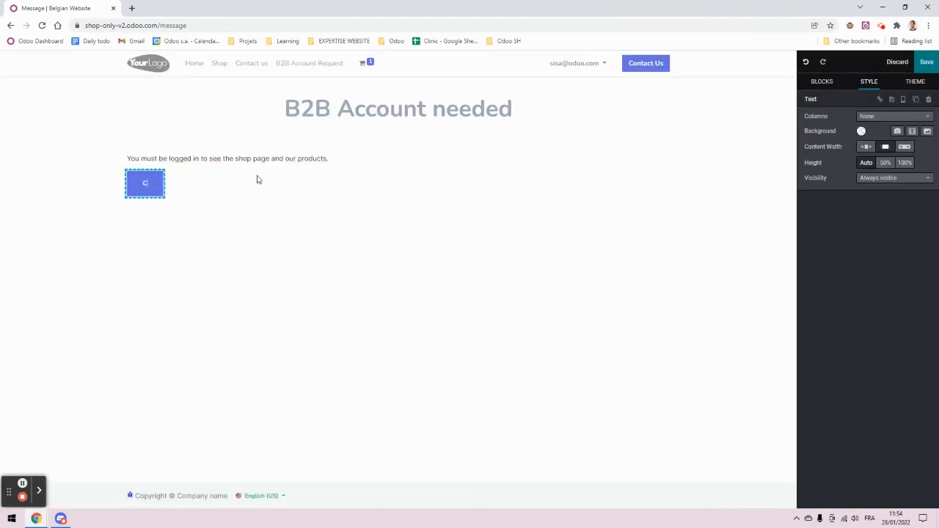
{"action": "type", "text": "reate a B2"}
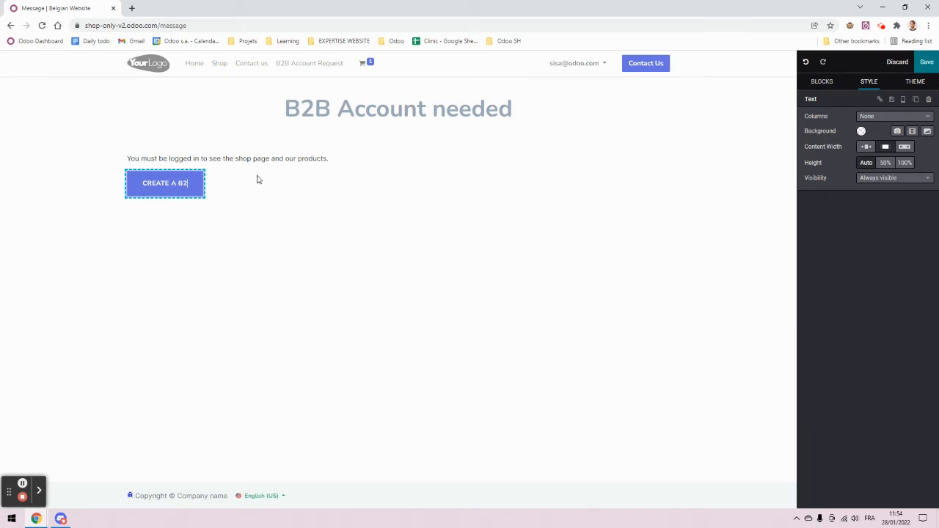
{"action": "type", "text": "B Account"}
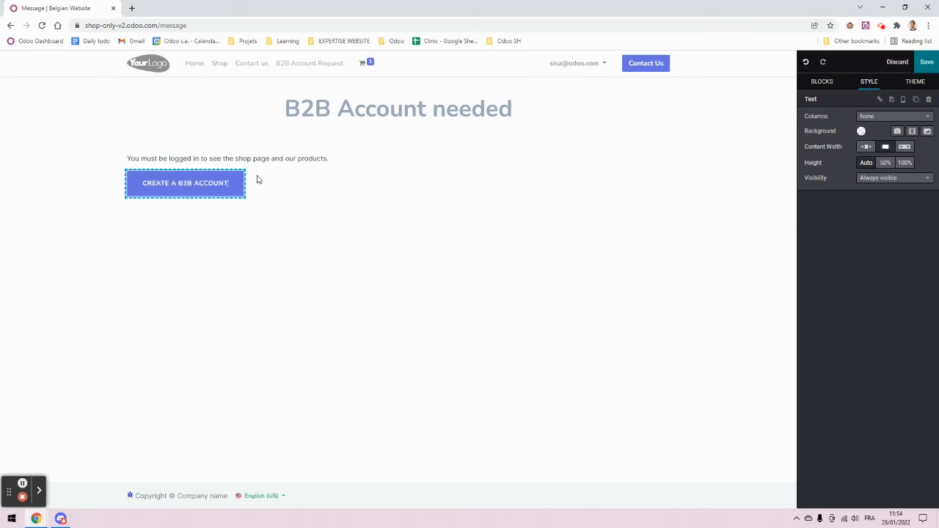
Step: Set the button shape to Default and Rounded
{"action": "left_click", "coordinate": [889, 363]}
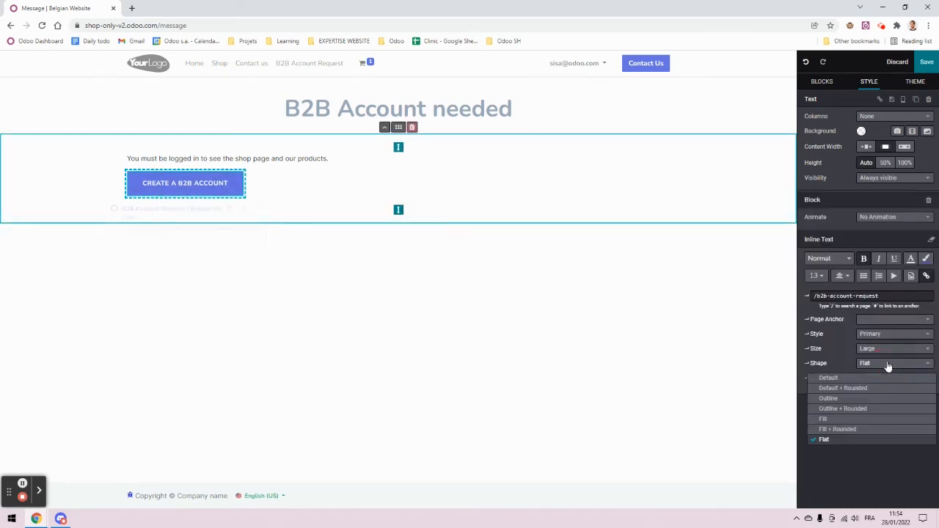
{"action": "left_click", "coordinate": [877, 377]}
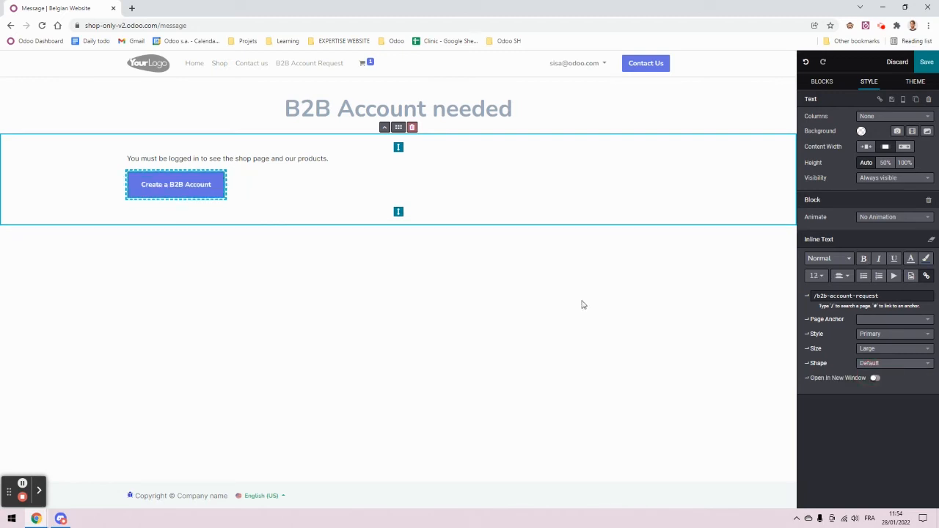
{"action": "left_click", "coordinate": [889, 364]}
{"action": "left_click", "coordinate": [885, 388]}
Step: Centre the message paragraph and the button, then save the page
{"action": "left_click", "coordinate": [843, 237]}
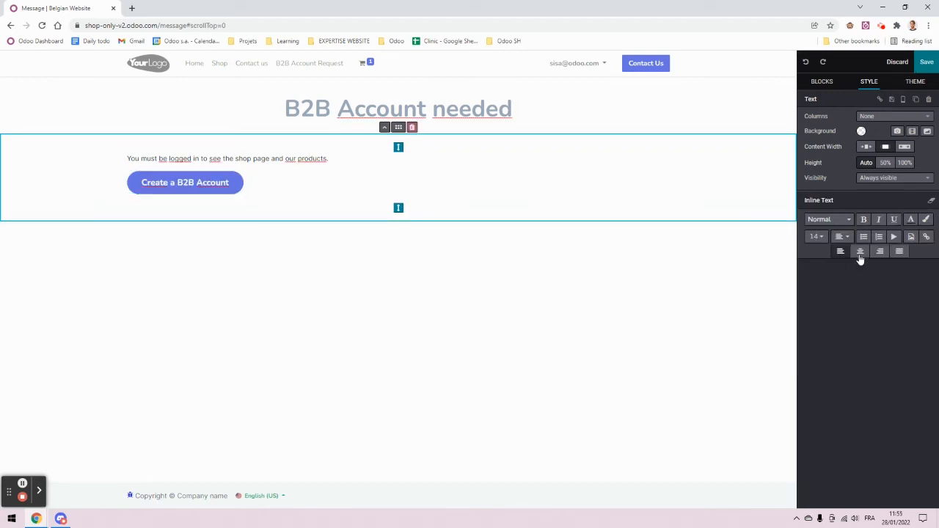
{"action": "left_click", "coordinate": [861, 254]}
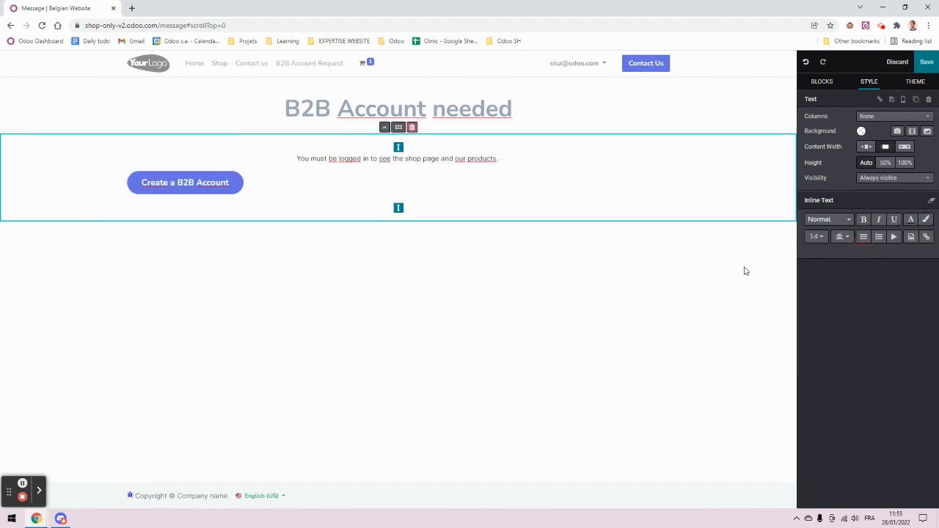
{"action": "left_click", "coordinate": [185, 182]}
{"action": "left_click", "coordinate": [842, 237]}
{"action": "left_click", "coordinate": [880, 251]}
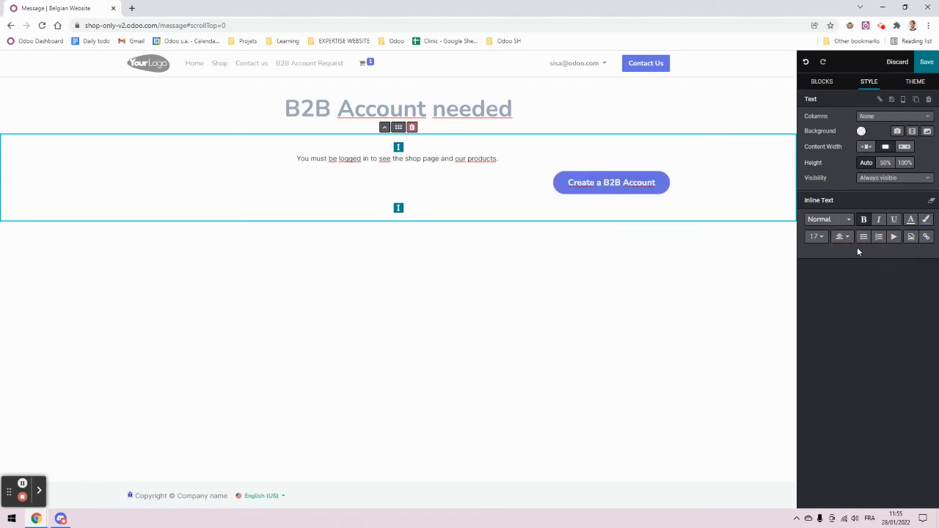
{"action": "left_click", "coordinate": [860, 252]}
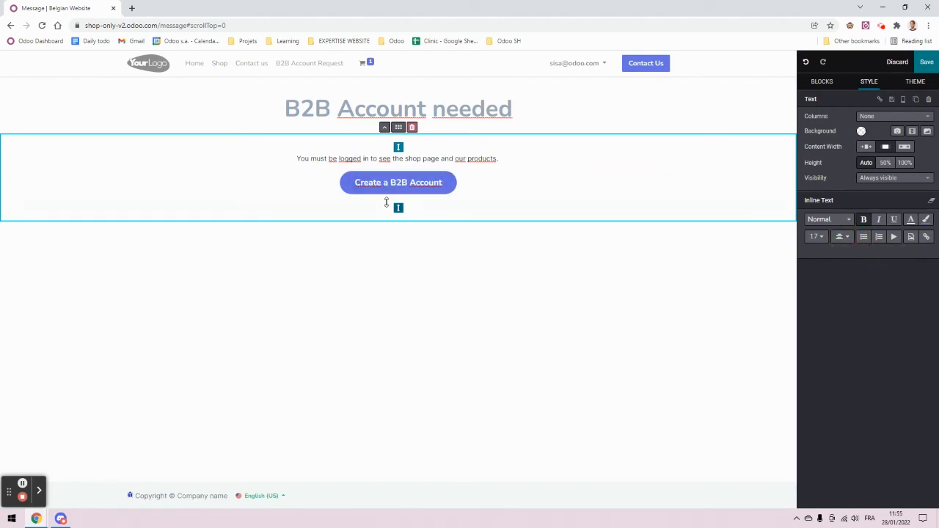
{"action": "left_click", "coordinate": [926, 62]}
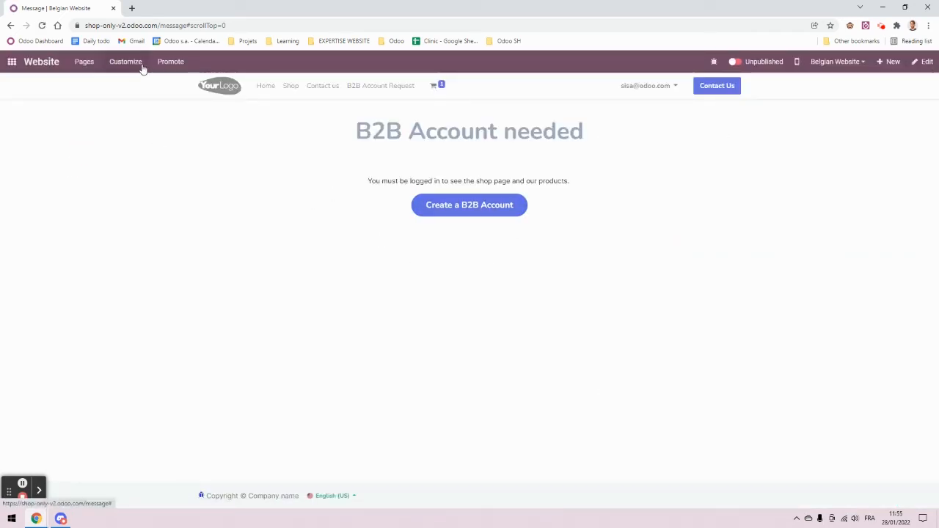
Step: Copy the two section blocks from the Message page's HTML/CSS/JS Editor source
{"action": "mouse_move", "coordinate": [277, 130]}
{"action": "left_mouse_down"}
{"action": "mouse_move", "coordinate": [587, 227]}
{"action": "mouse_move", "coordinate": [290, 130]}
{"action": "left_mouse_up"}
{"action": "left_click", "coordinate": [602, 229]}
{"action": "left_click", "coordinate": [126, 63]}
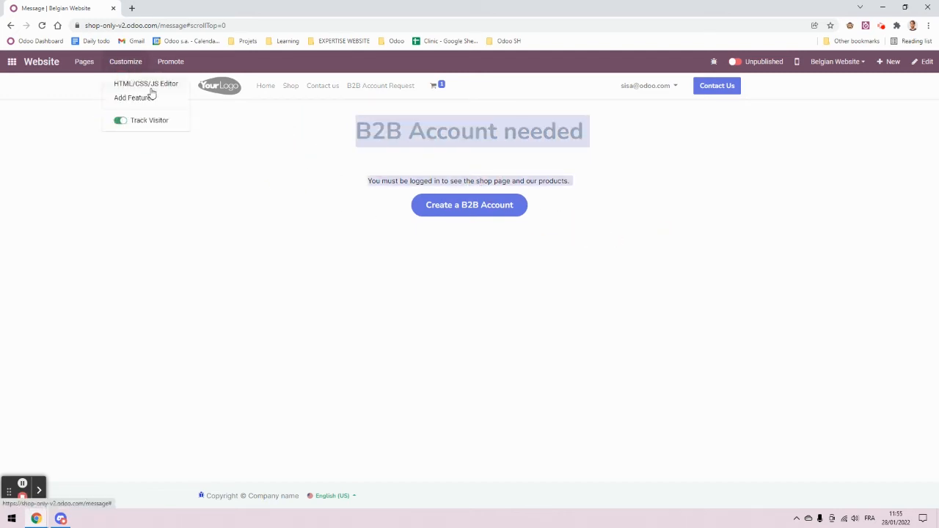
{"action": "left_click", "coordinate": [150, 87]}
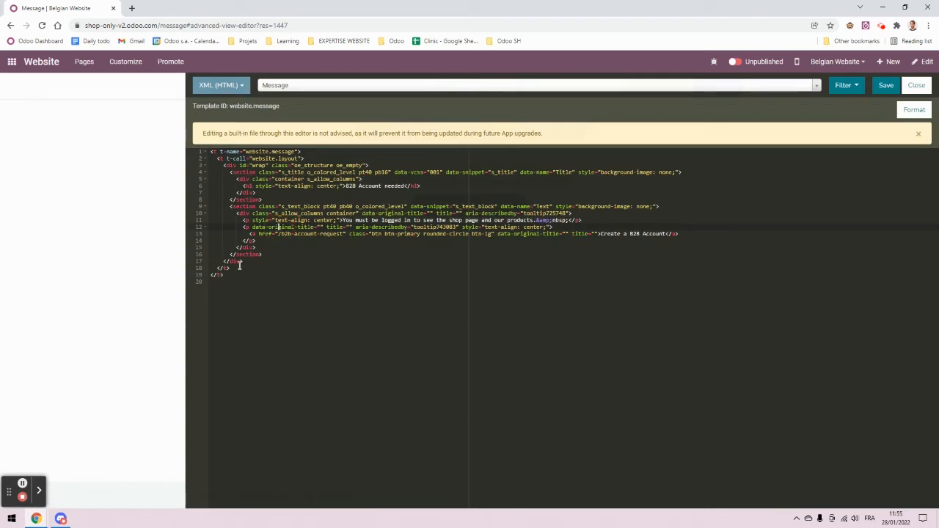
{"action": "left_click_drag", "start_coordinate": [270, 255], "coordinate": [180, 178]}
{"action": "key", "text": "ctrl+c"}
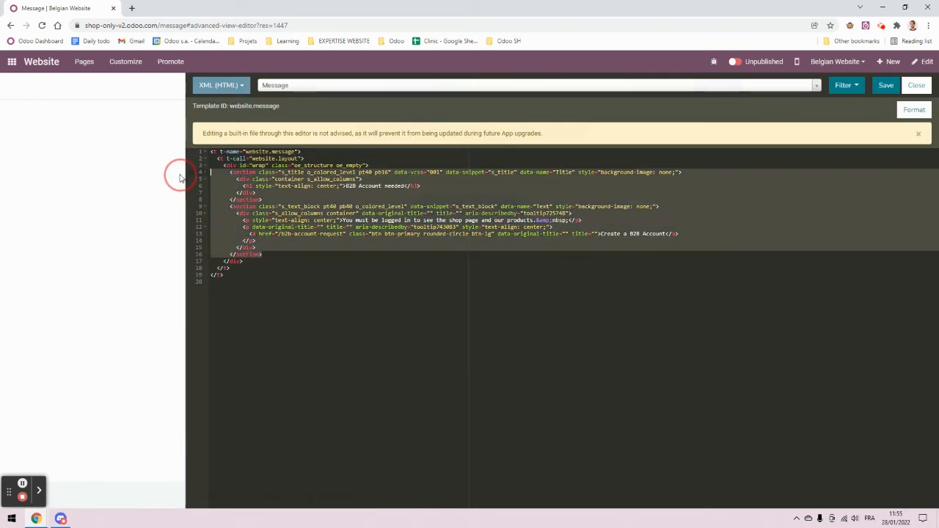
{"action": "left_click", "coordinate": [917, 86]}
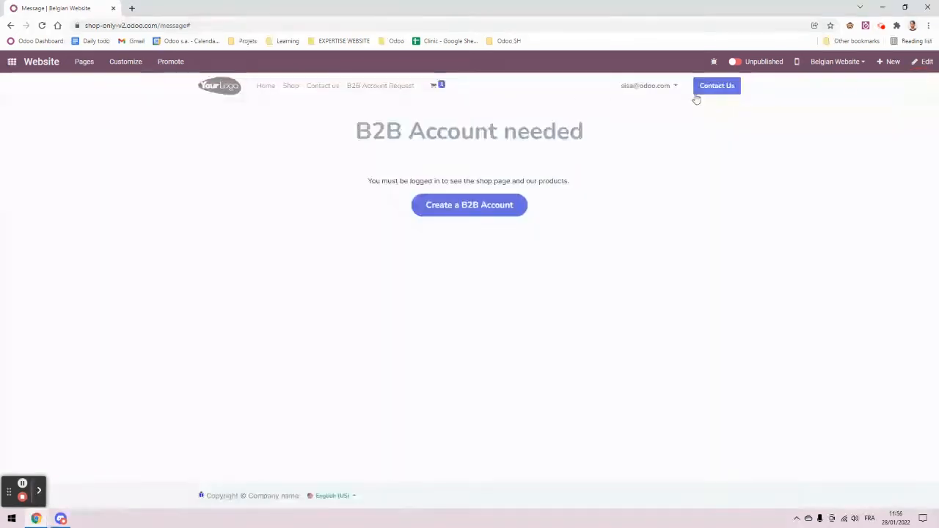
Step: Paste the copied sections into the Shop template source after the Shop title line
{"action": "left_click", "coordinate": [291, 89]}
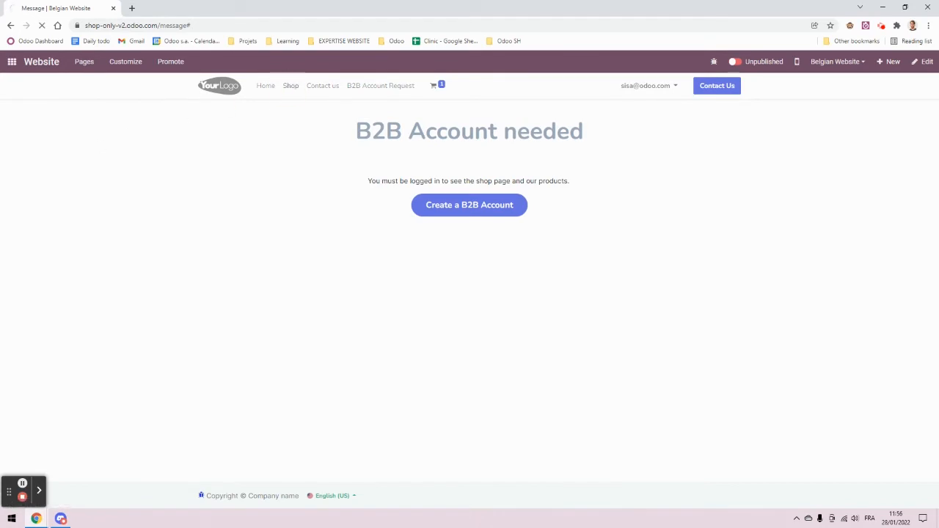
{"action": "left_click", "coordinate": [125, 65]}
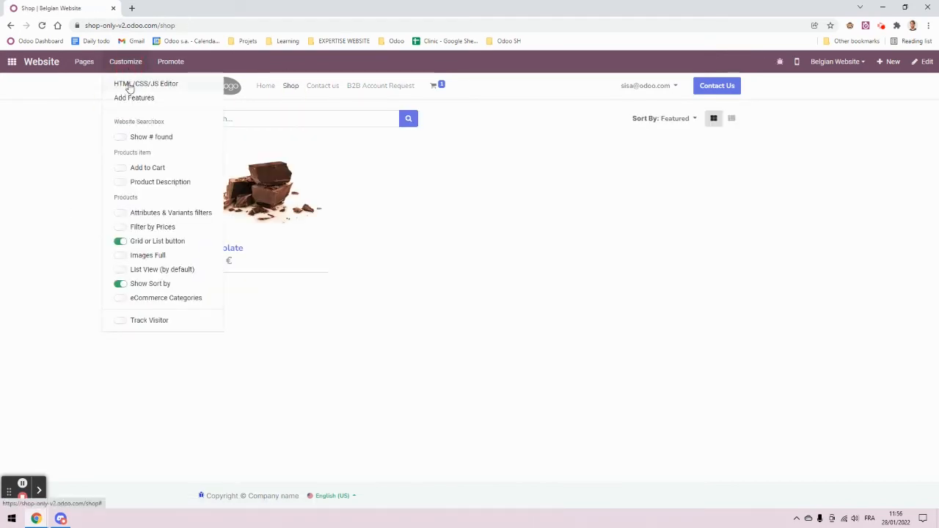
{"action": "left_click", "coordinate": [129, 86]}
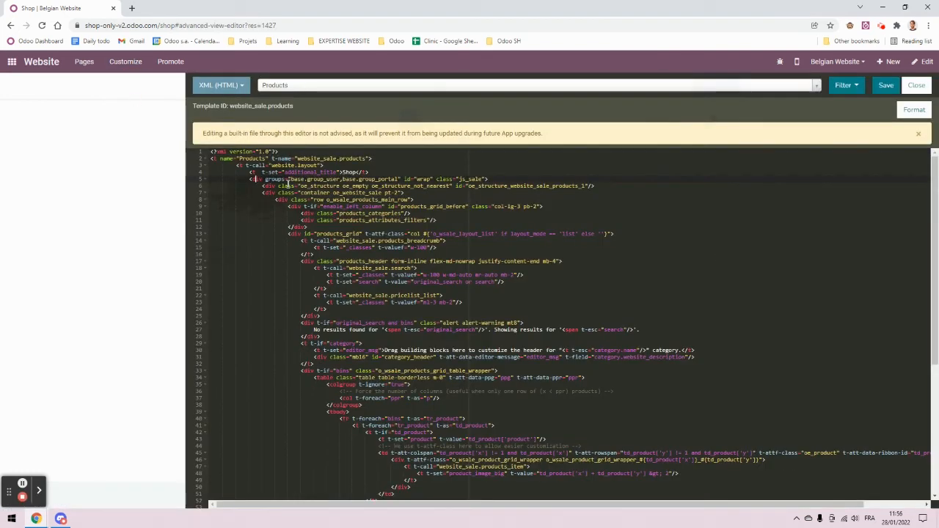
{"action": "left_click", "coordinate": [385, 172]}
{"action": "key", "text": "Return"}
{"action": "key", "text": "Return"}
{"action": "key", "text": "Return"}
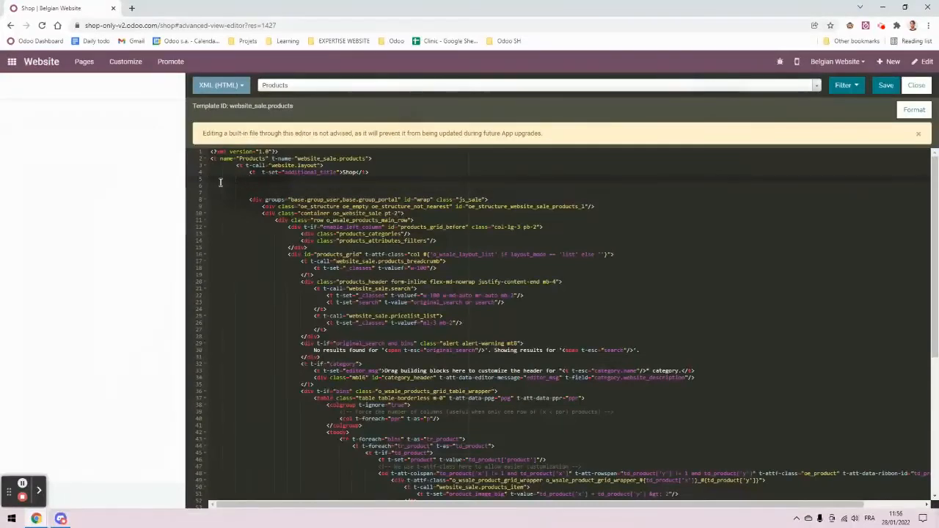
{"action": "key", "text": "ctrl+v"}
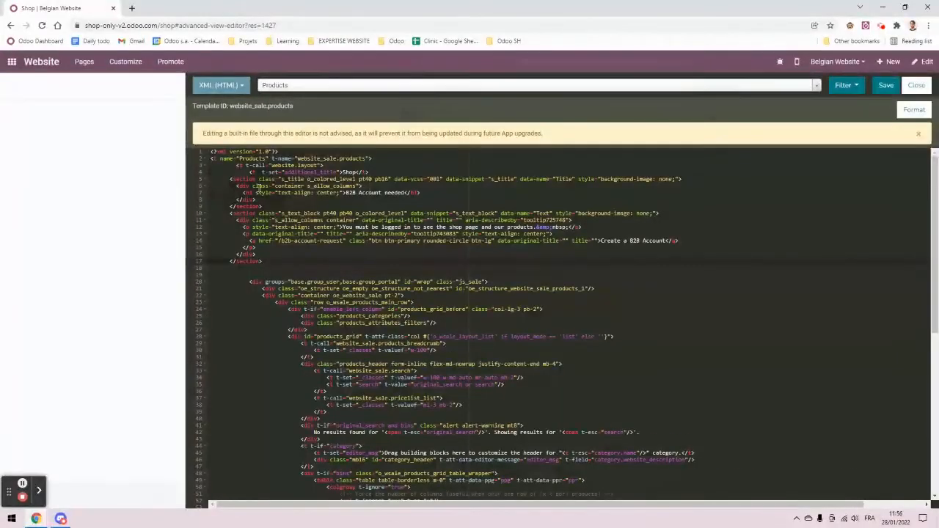
{"action": "left_click", "coordinate": [266, 273]}
Step: Remove the extra blank lines and indent the pasted section block
{"action": "key", "text": "BackSpace"}
{"action": "key", "text": "BackSpace"}
{"action": "key", "text": "BackSpace"}
{"action": "key", "text": "BackSpace"}
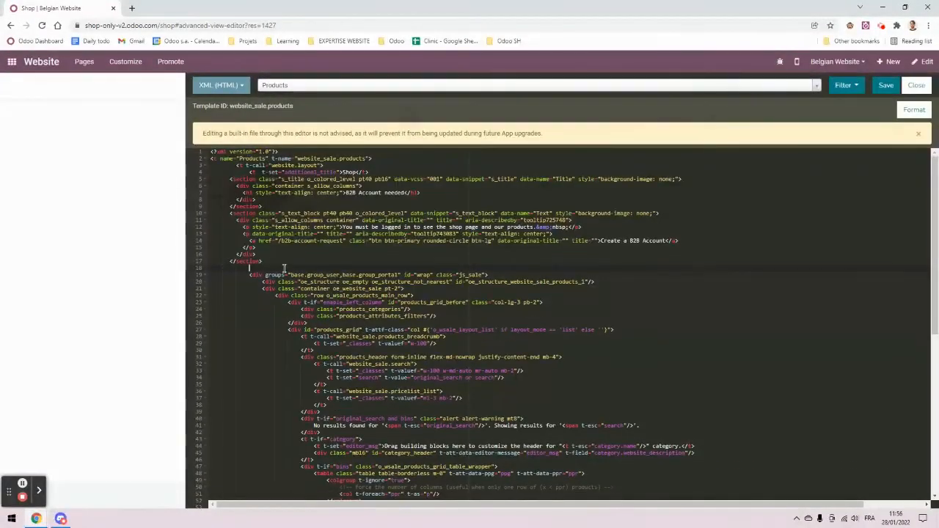
{"action": "key", "text": "BackSpace"}
{"action": "left_click_drag", "start_coordinate": [268, 262], "coordinate": [177, 181]}
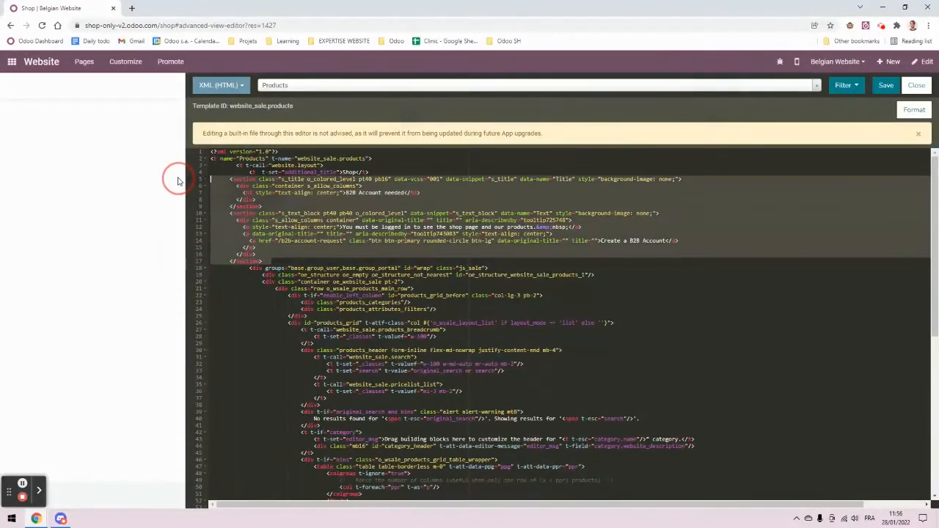
{"action": "key", "text": "Tab"}
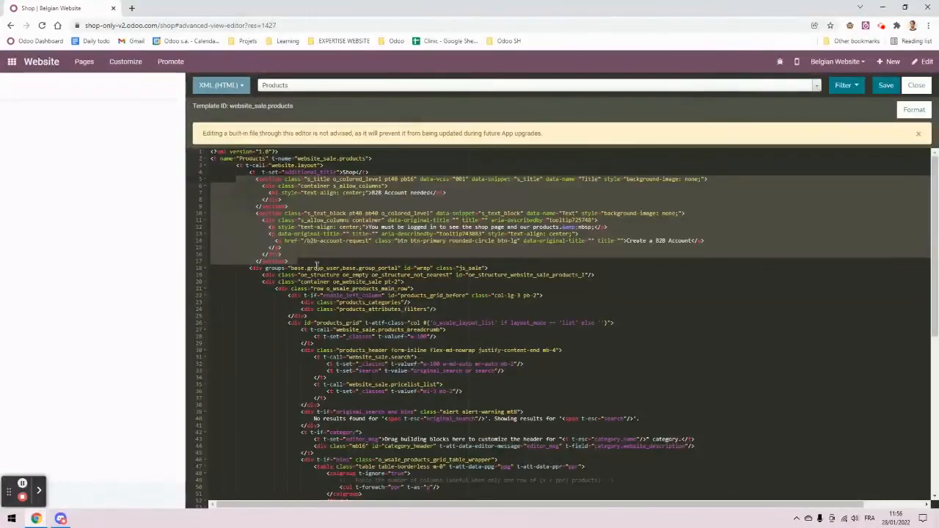
{"action": "left_click", "coordinate": [308, 268]}
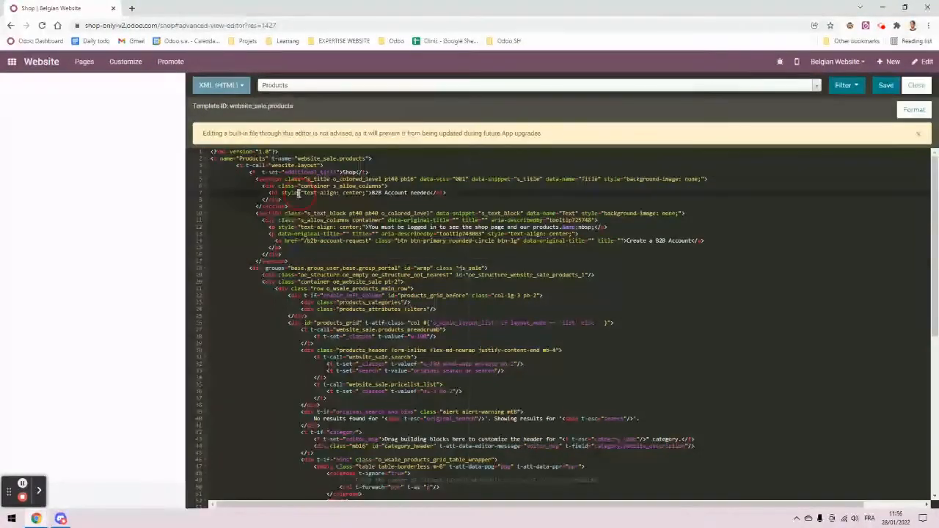
{"action": "left_click", "coordinate": [283, 262]}
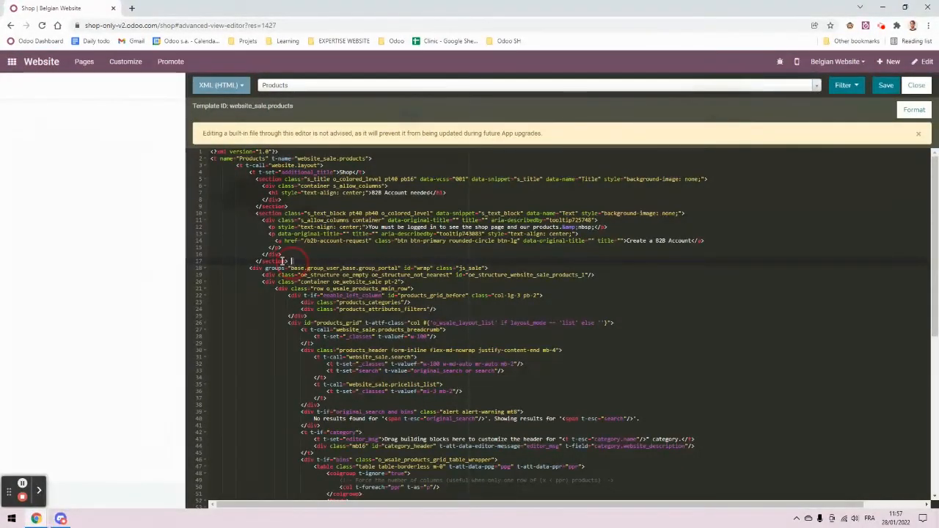
{"action": "left_click_drag", "start_coordinate": [282, 262], "coordinate": [211, 179]}
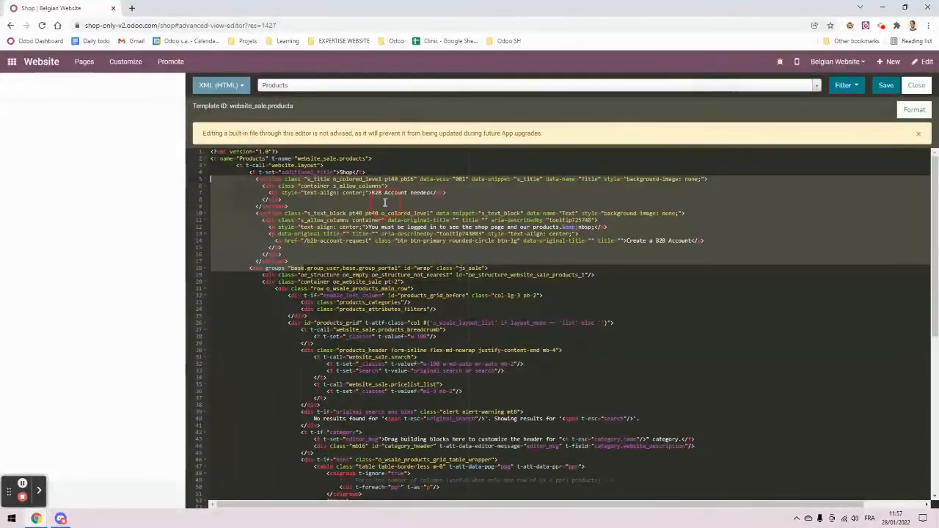
{"action": "left_click", "coordinate": [385, 203]}
Step: Wrap the pasted sections in a new <div>, moving its closing tag after them
{"action": "left_click", "coordinate": [381, 173]}
{"action": "key", "text": "Return"}
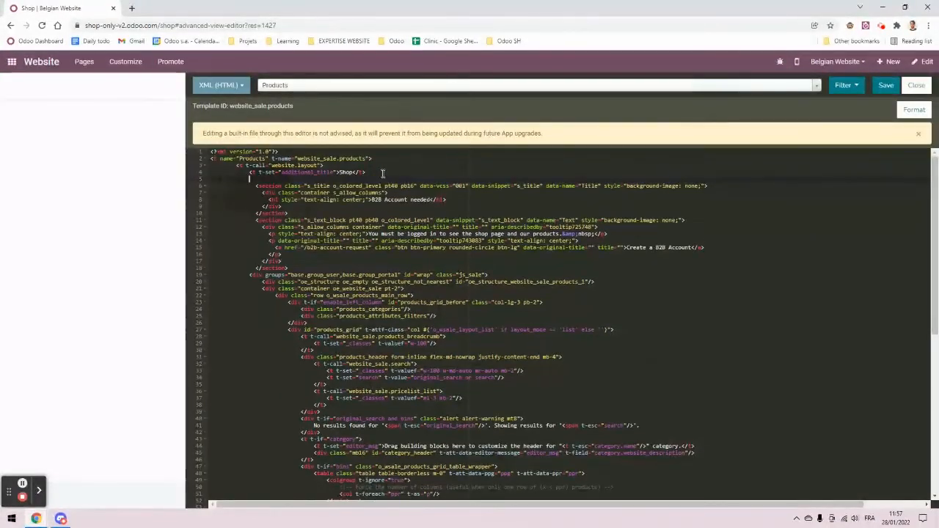
{"action": "type", "text": "<div></div>"}
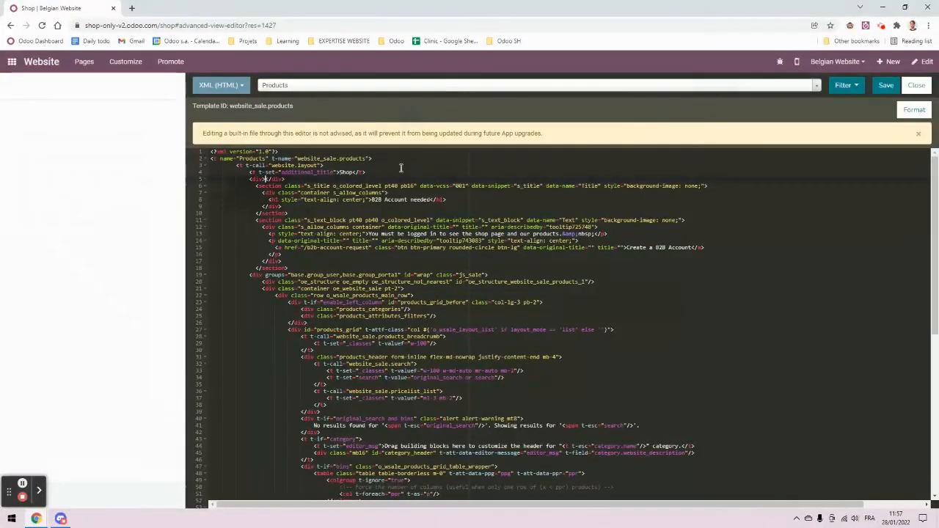
{"action": "left_click", "coordinate": [265, 180]}
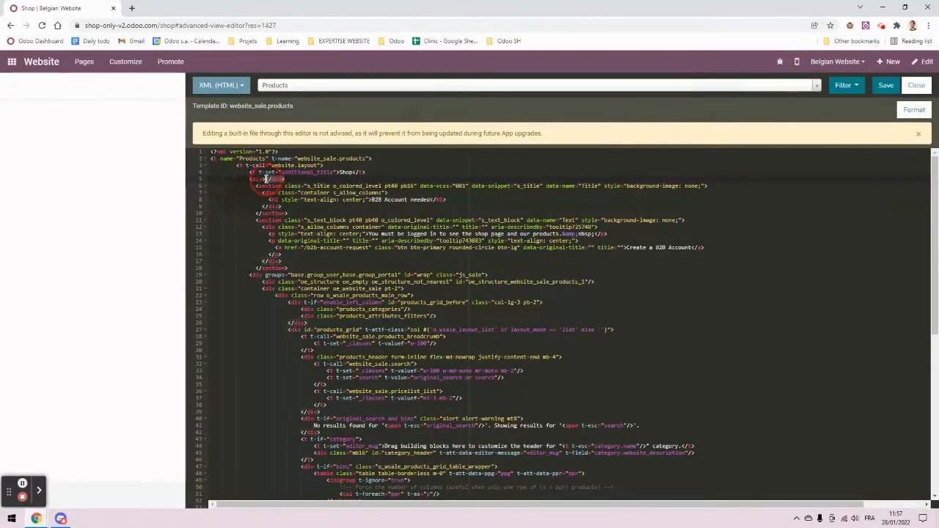
{"action": "key", "text": "ctrl+x"}
{"action": "left_click", "coordinate": [304, 269]}
{"action": "key", "text": "Return"}
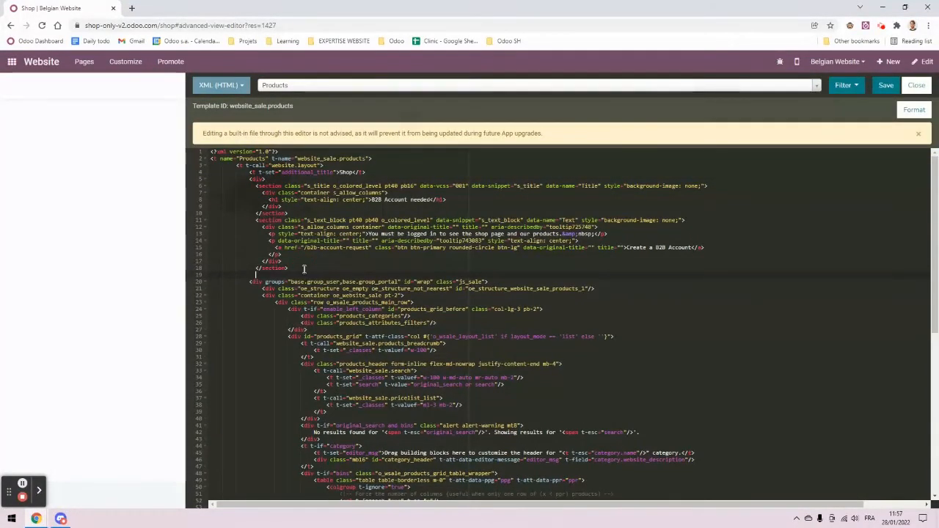
{"action": "key", "text": "ctrl+v"}
{"action": "key", "text": "BackSpace"}
{"action": "key", "text": "BackSpace"}
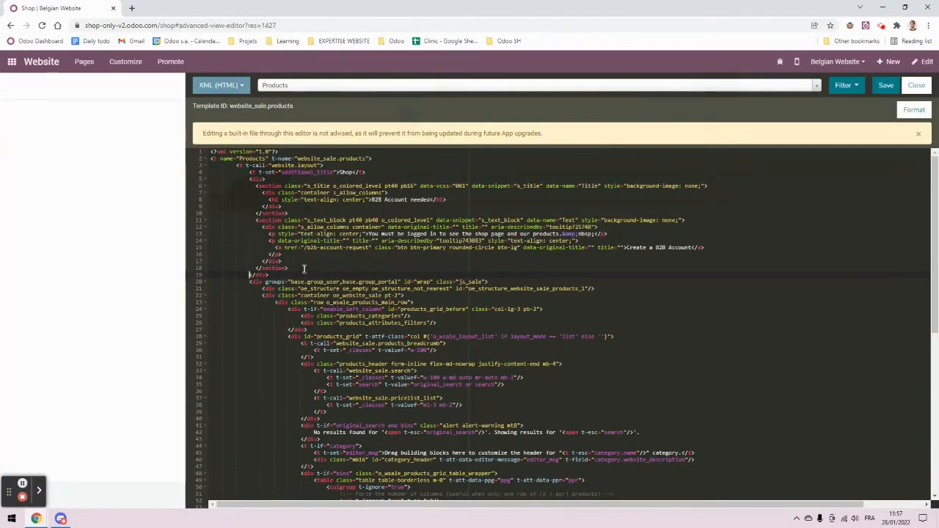
{"action": "left_click", "coordinate": [261, 180]}
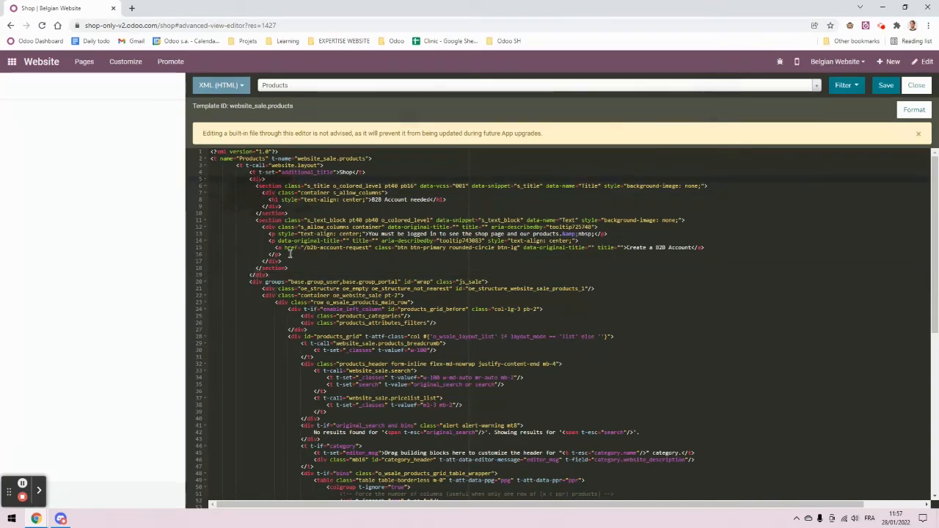
{"action": "left_click", "coordinate": [269, 275]}
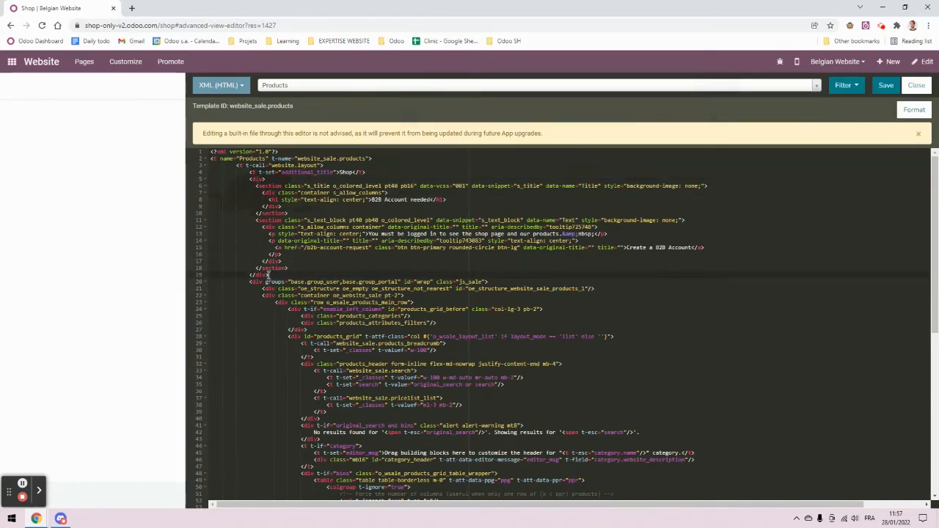
{"action": "left_click", "coordinate": [261, 179]}
Step: Add groups="base.group_public" to the wrapper div and save the template
{"action": "type", "text": "grou"}
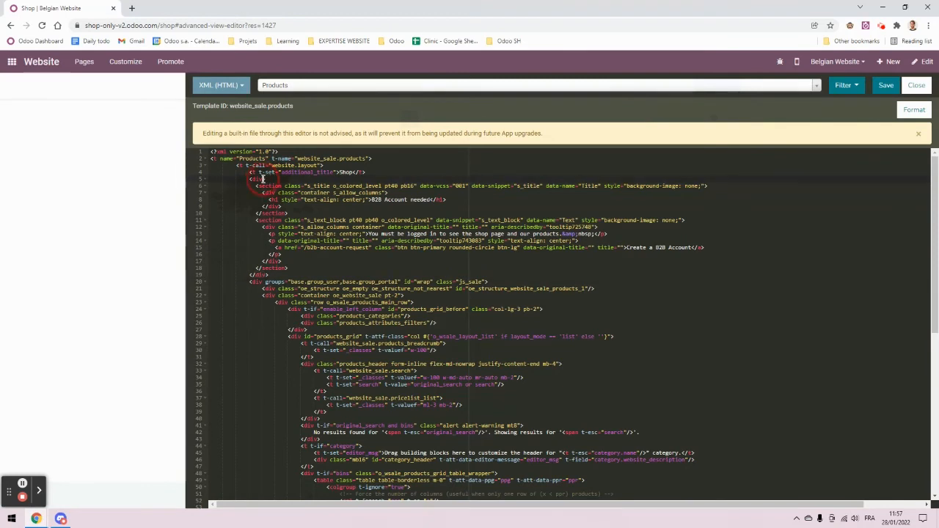
{"action": "type", "text": "ps=\"\""}
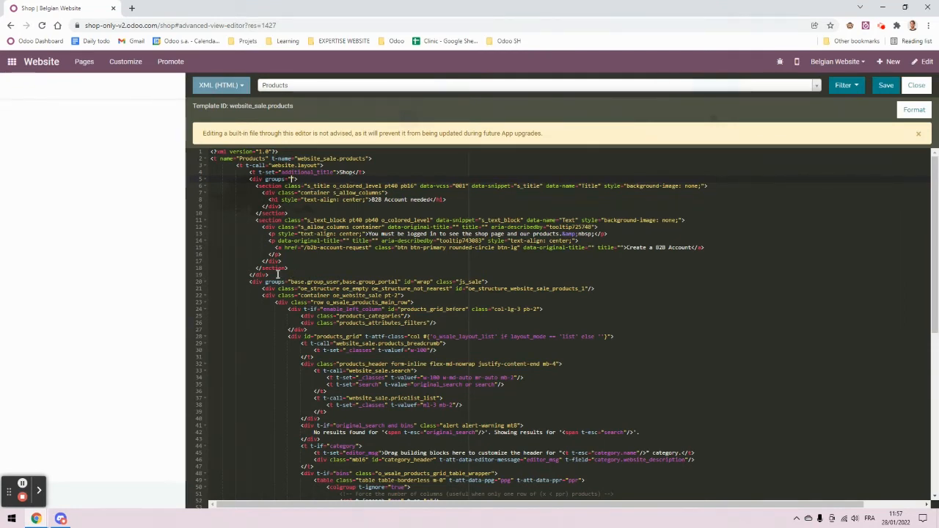
{"action": "left_click_drag", "start_coordinate": [278, 274], "coordinate": [216, 189]}
{"action": "left_click", "coordinate": [339, 193]}
{"action": "left_click_drag", "start_coordinate": [292, 179], "coordinate": [293, 174]}
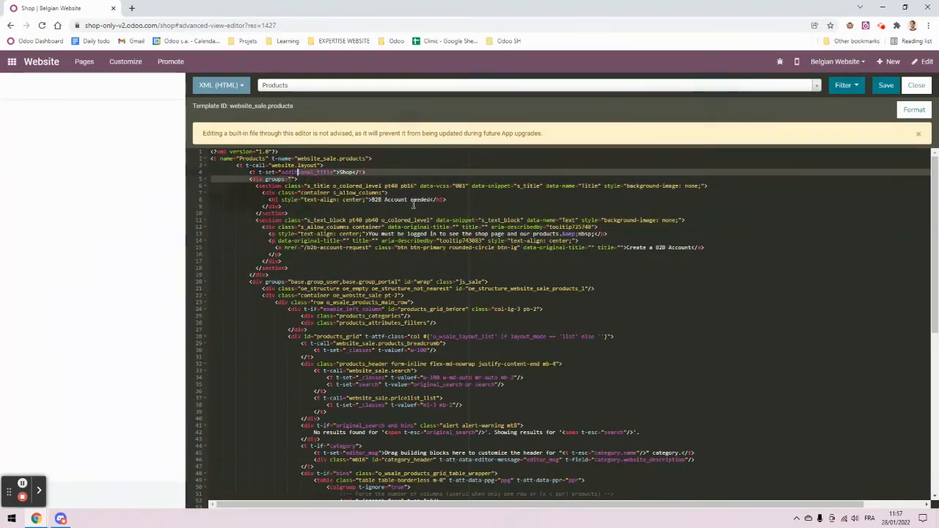
{"action": "left_click", "coordinate": [292, 178]}
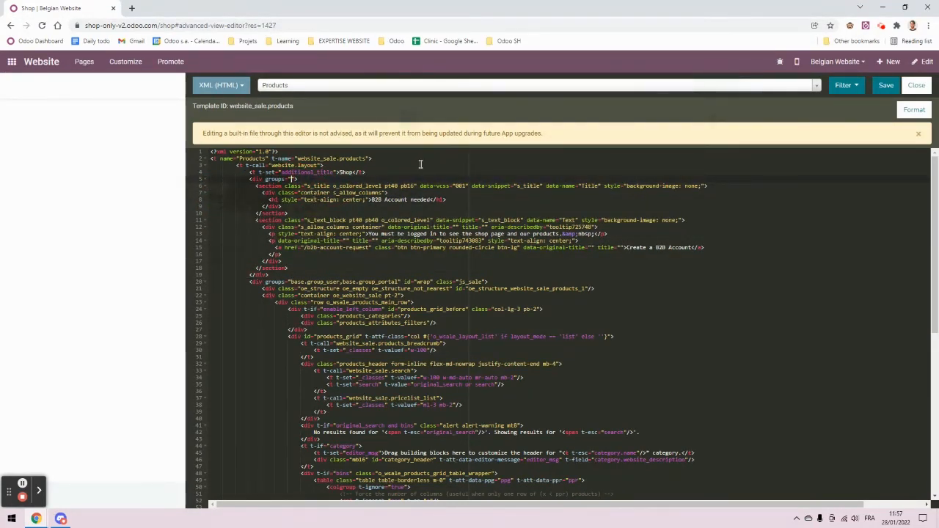
{"action": "type", "text": "base.group_public"}
{"action": "left_click", "coordinate": [540, 213]}
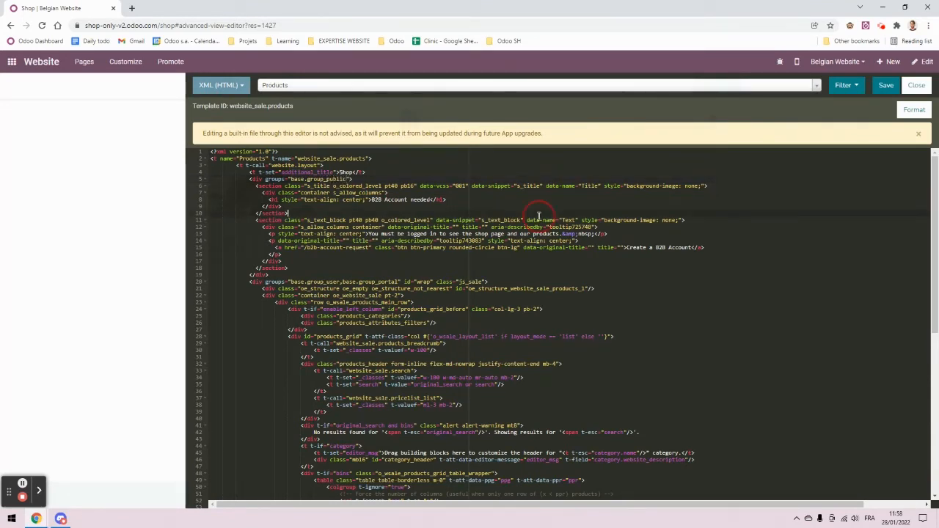
{"action": "left_click", "coordinate": [886, 85]}
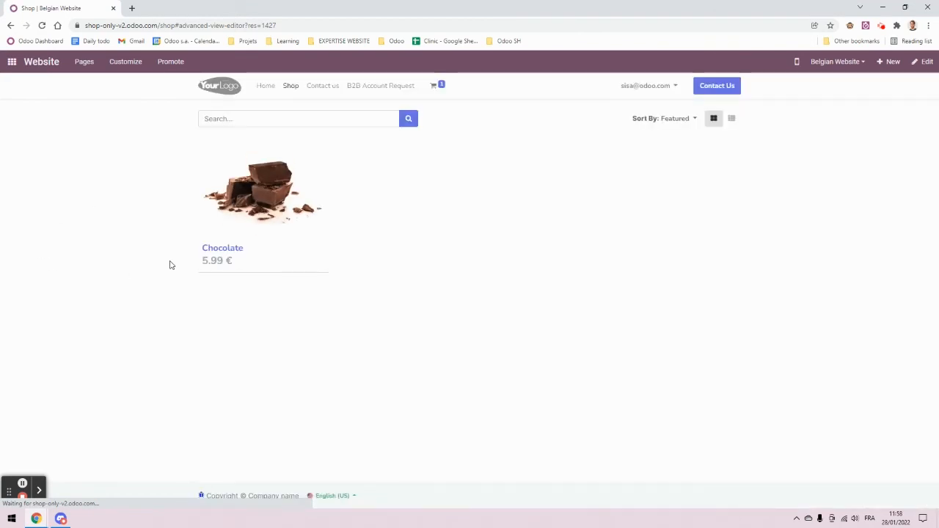
Step: Close the code editor, reload the Shop, and reload /shop in the private window as a public visitor
{"action": "left_click", "coordinate": [463, 239]}
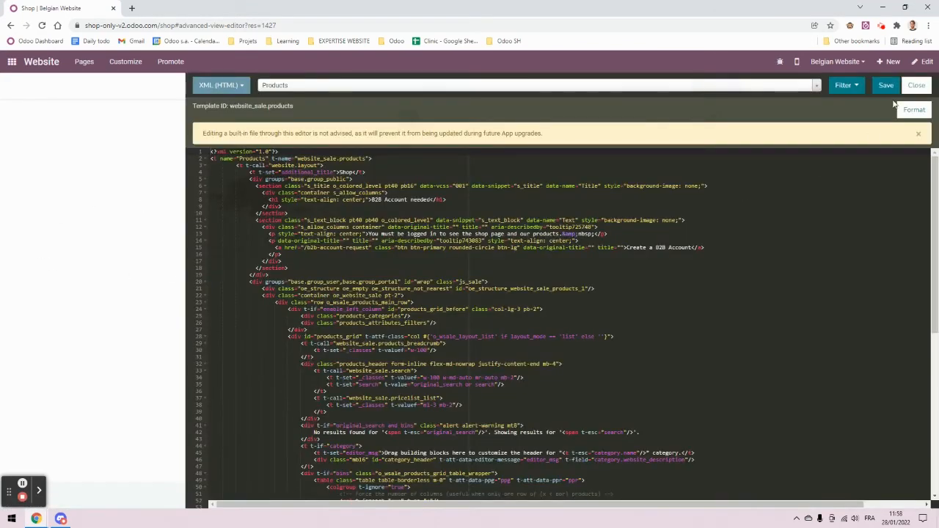
{"action": "left_click", "coordinate": [916, 86]}
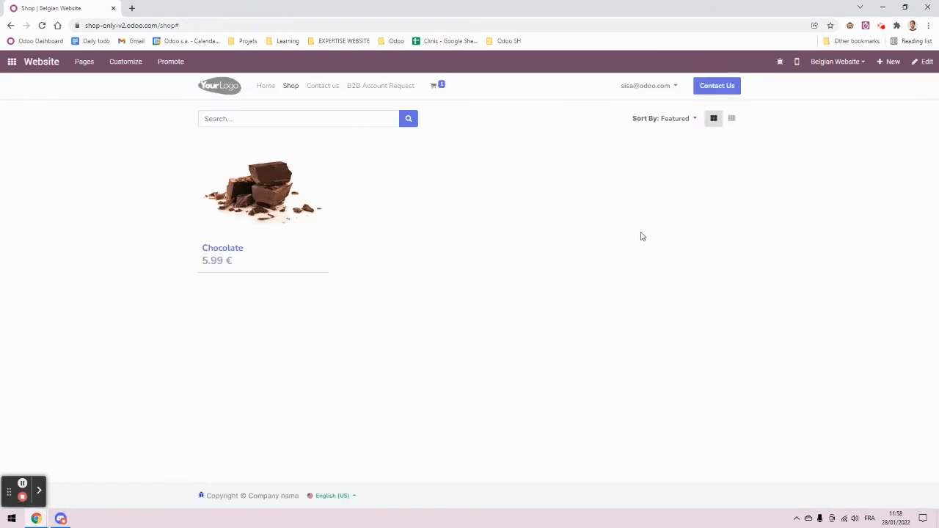
{"action": "left_click", "coordinate": [291, 88]}
{"action": "mouse_move", "coordinate": [36, 519]}
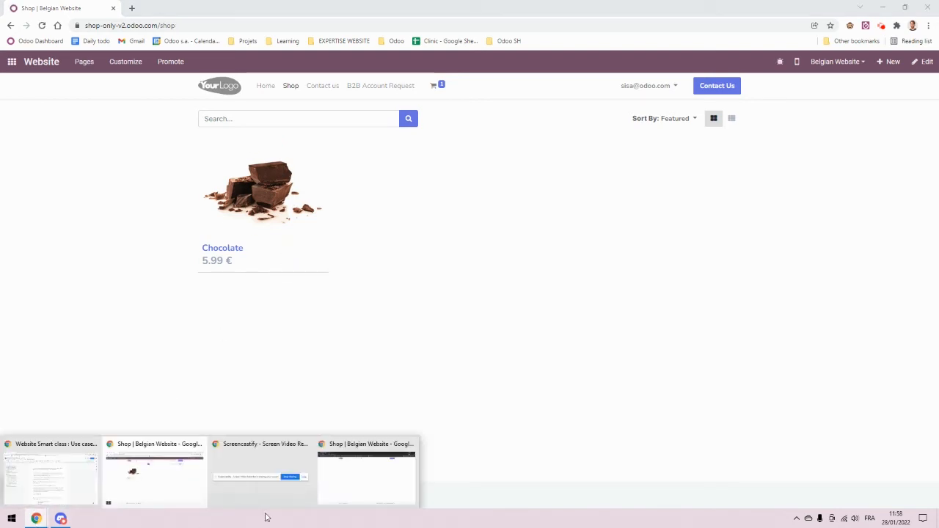
{"action": "left_click", "coordinate": [363, 470]}
{"action": "left_click", "coordinate": [215, 25]}
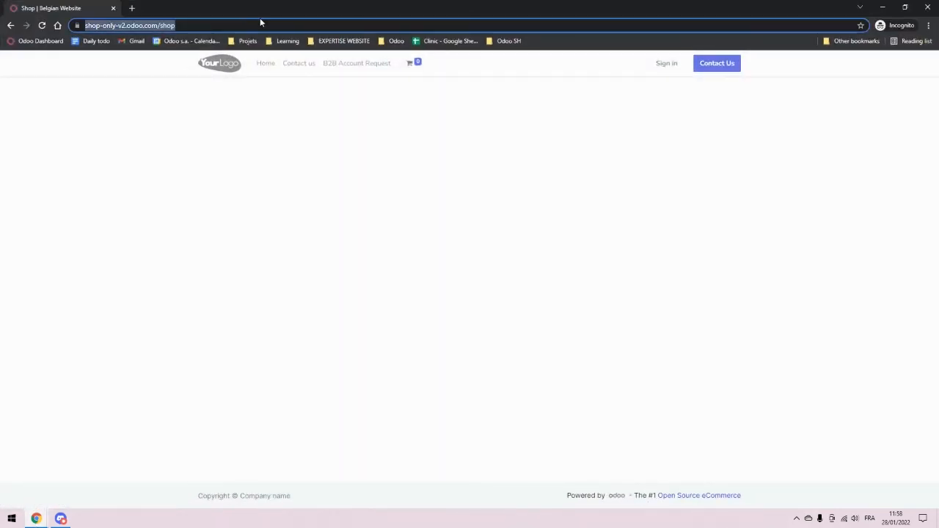
{"action": "key", "text": "Return"}
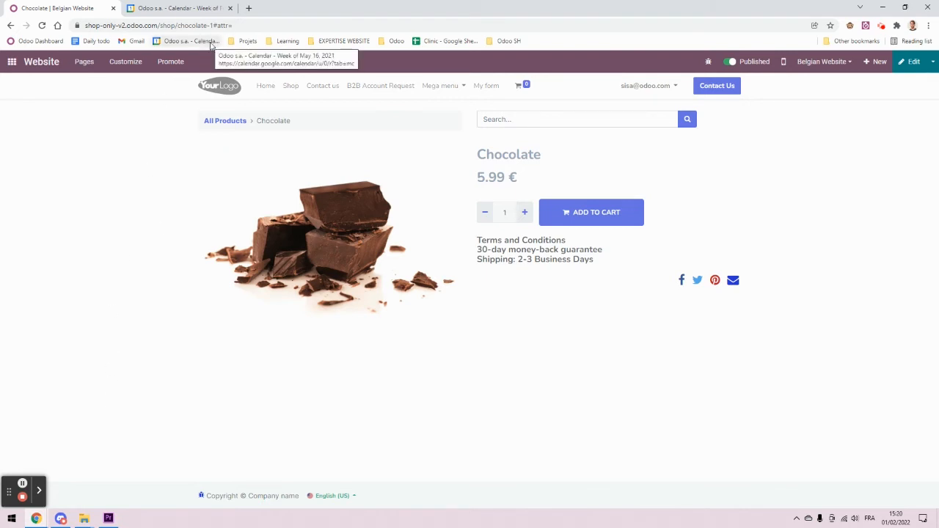
Step: Reload the Chocolate product page and open the HTML/CSS/JS Editor on its Product template
{"action": "left_click_drag", "start_coordinate": [233, 26], "coordinate": [164, 25]}
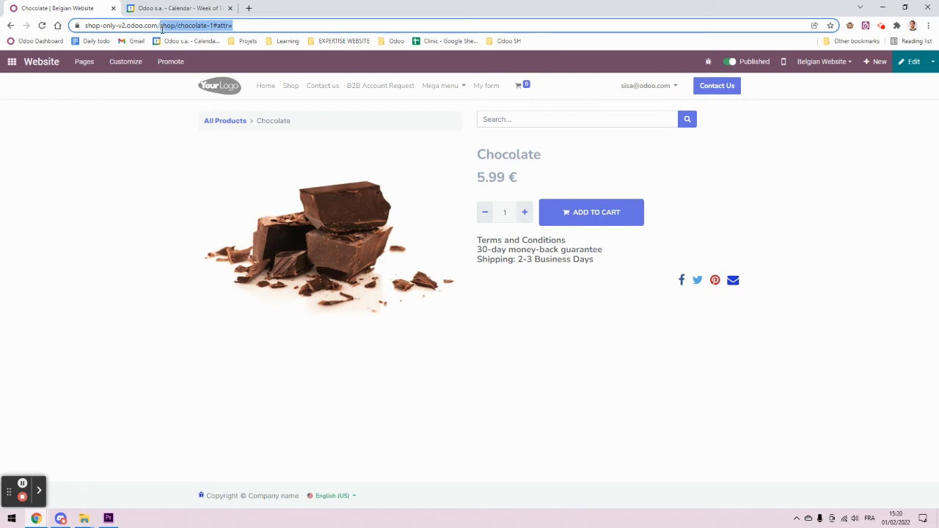
{"action": "left_click", "coordinate": [291, 24]}
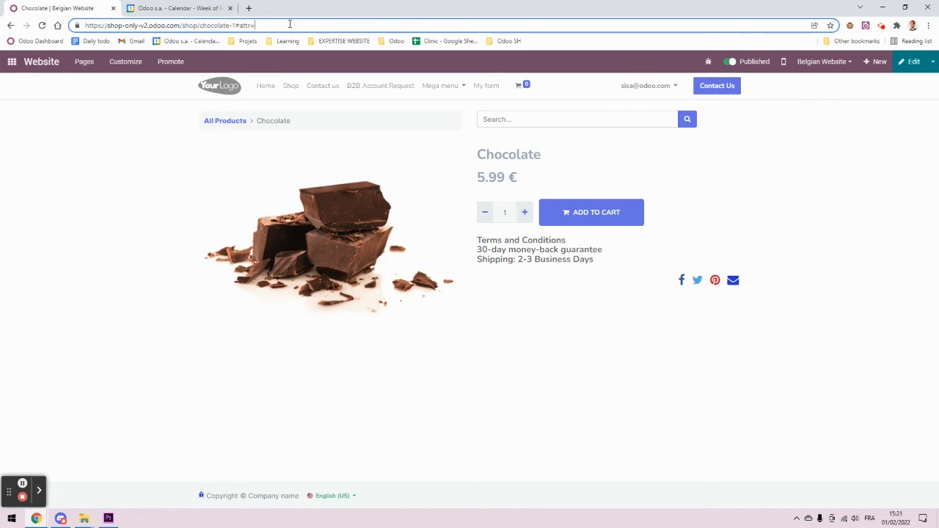
{"action": "key", "text": "Return"}
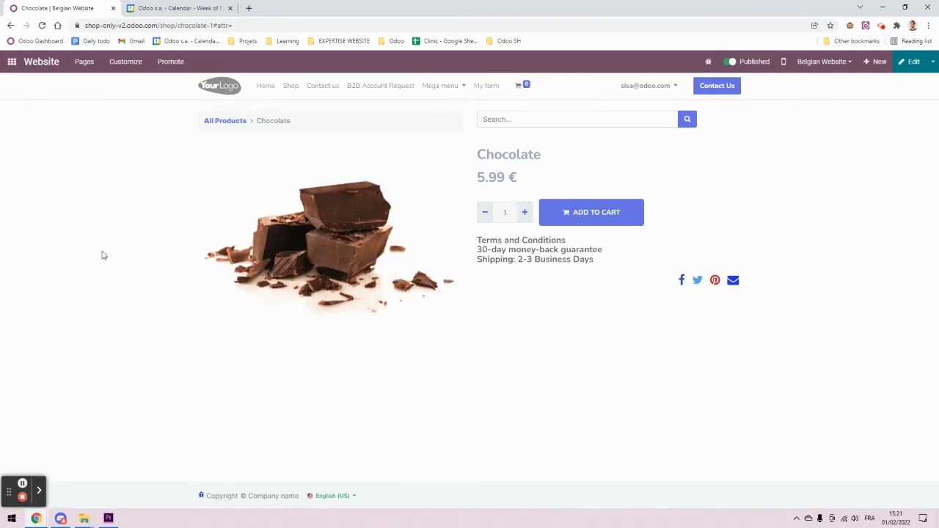
{"action": "left_click", "coordinate": [127, 62]}
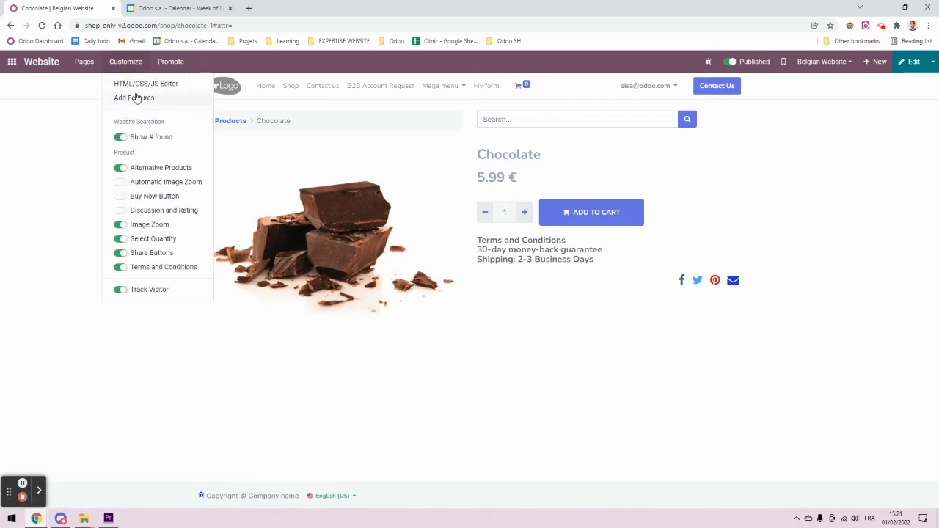
{"action": "left_click", "coordinate": [196, 279]}
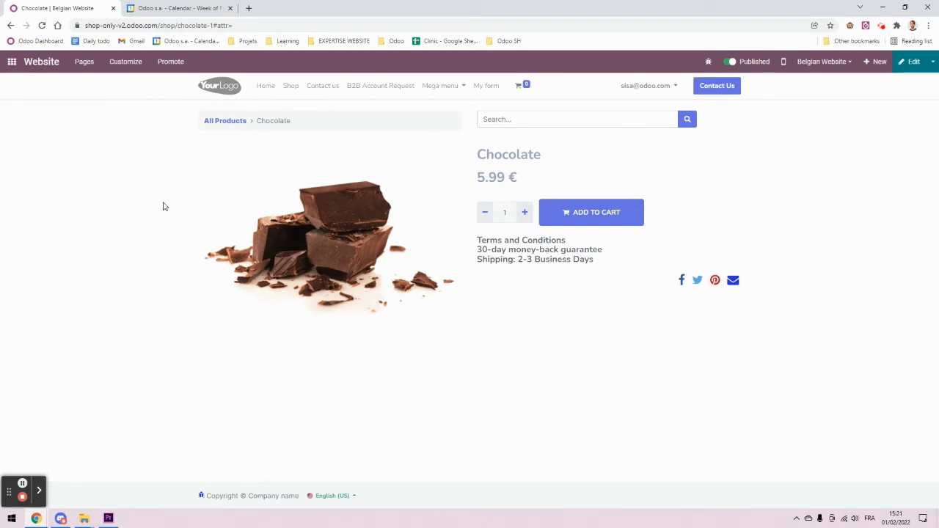
{"action": "left_click", "coordinate": [125, 64]}
{"action": "left_click", "coordinate": [126, 82]}
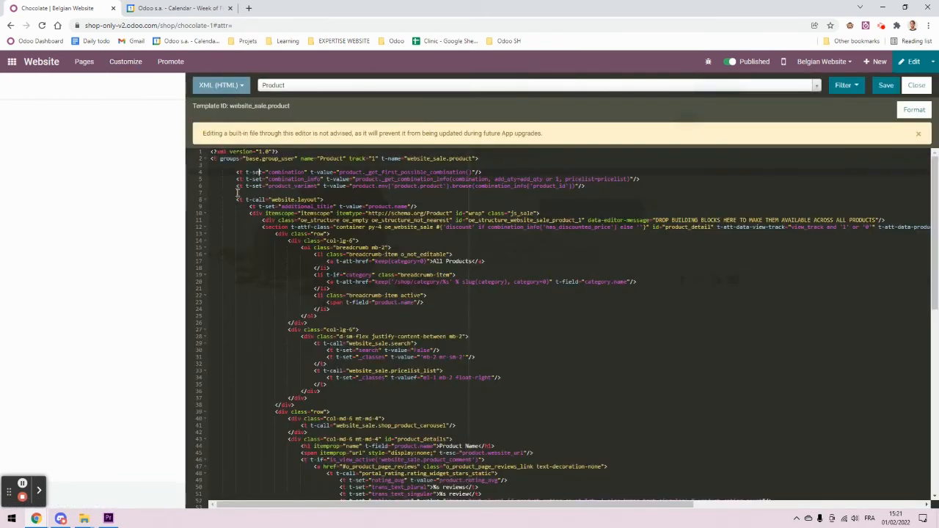
Step: Append ', base.group_portal' to the Product template's groups, delete empty line 3, and save
{"action": "left_click_drag", "start_coordinate": [222, 160], "coordinate": [287, 173]}
{"action": "left_click", "coordinate": [324, 180]}
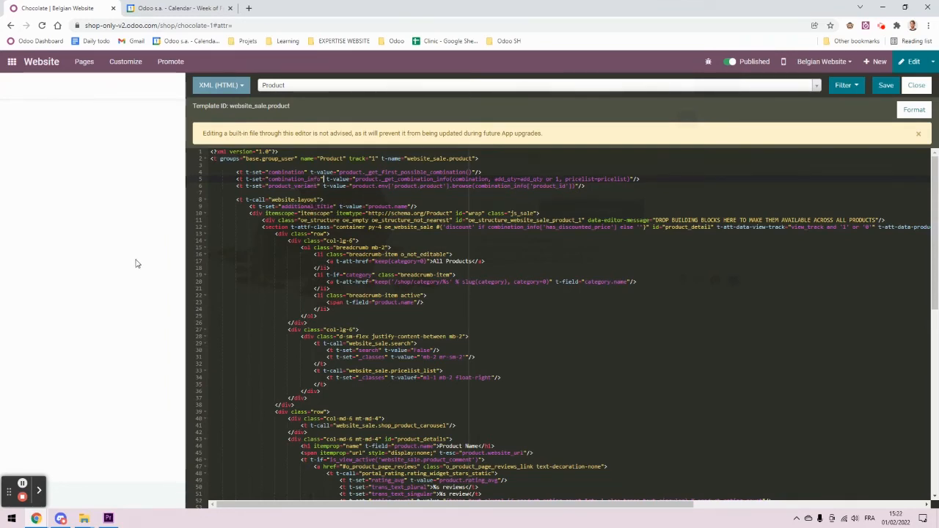
{"action": "left_click", "coordinate": [263, 159]}
{"action": "left_click", "coordinate": [223, 168]}
{"action": "key", "text": "BackSpace"}
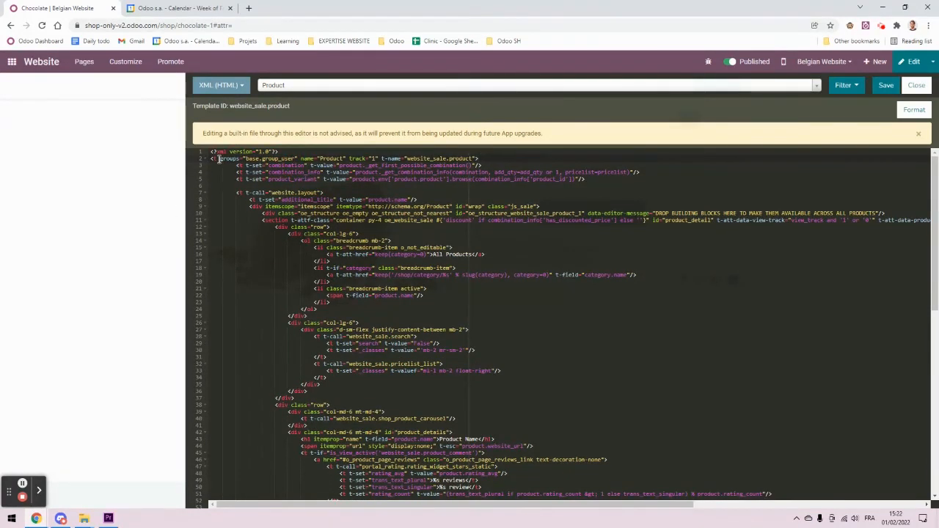
{"action": "left_click", "coordinate": [295, 159]}
{"action": "type", "text": ", "}
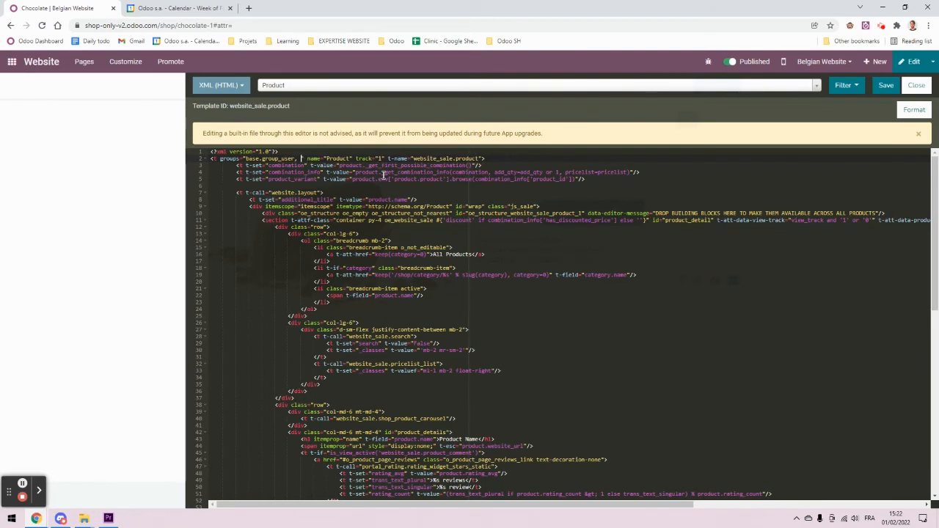
{"action": "type", "text": "base.group"}
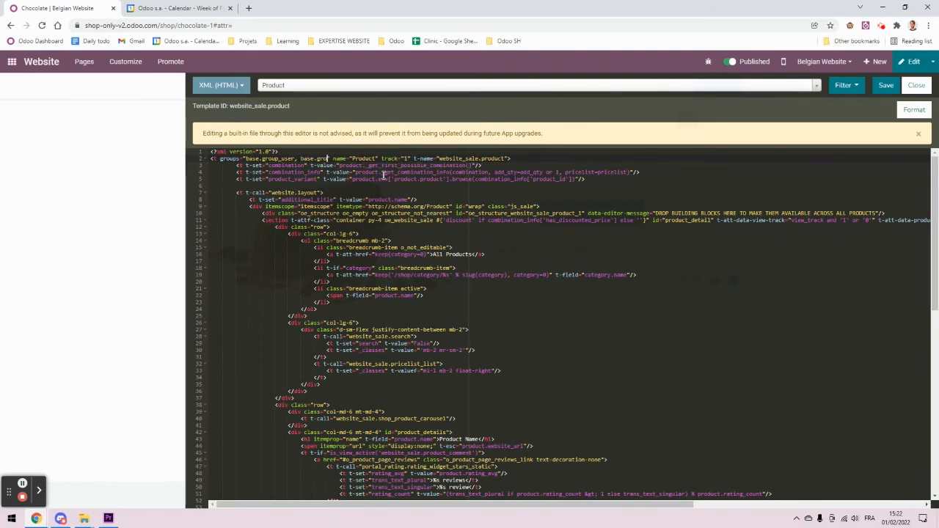
{"action": "type", "text": "_portal"}
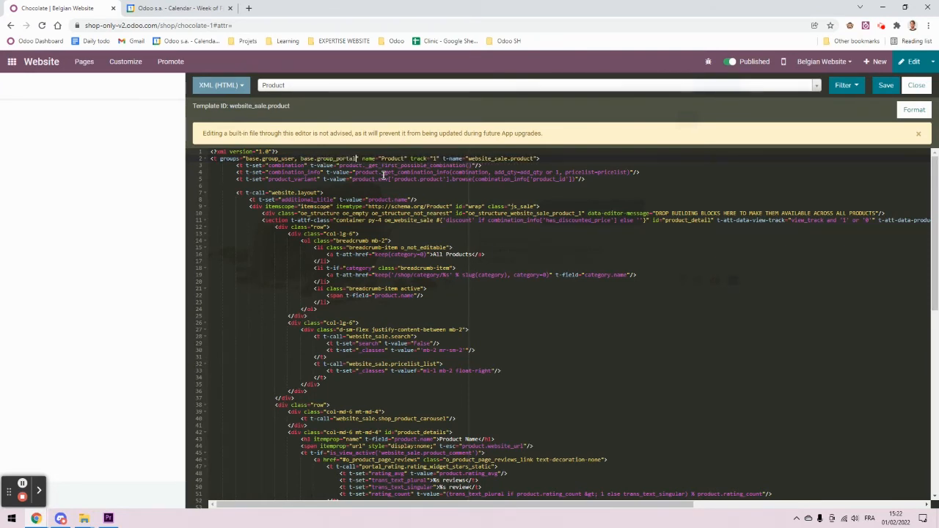
{"action": "key", "text": "ctrl+s"}
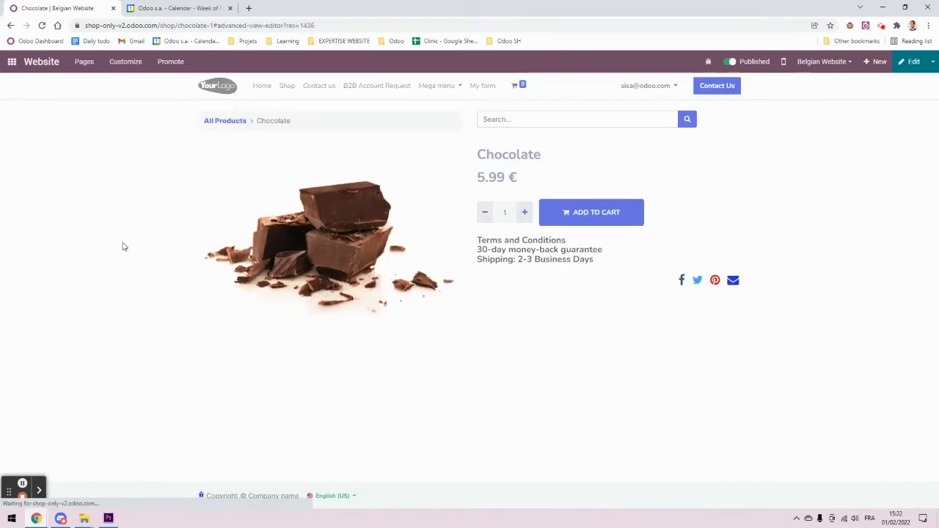
{"action": "left_click", "coordinate": [46, 519]}
{"action": "left_click", "coordinate": [74, 231]}
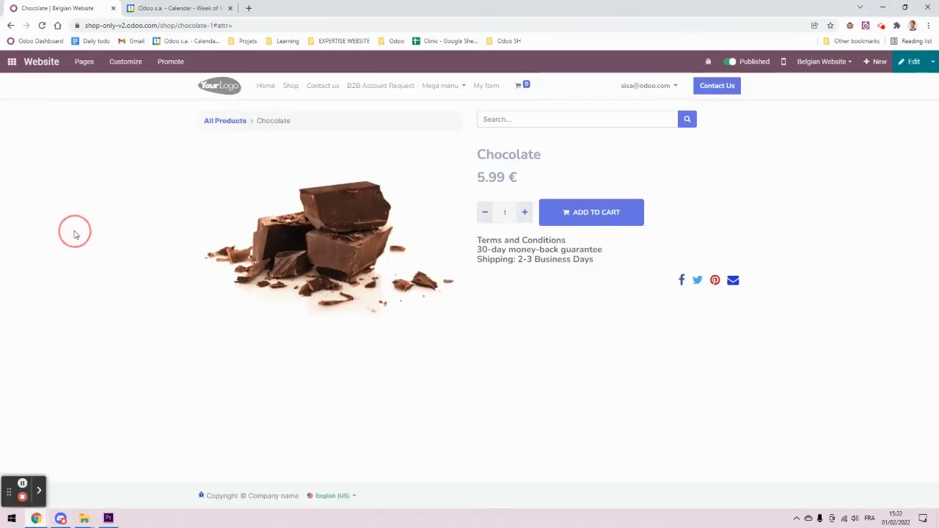
Step: Open the Chocolate product page in a new incognito window to test it as a public visitor
{"action": "left_click", "coordinate": [260, 25]}
{"action": "key", "text": "ctrl+c"}
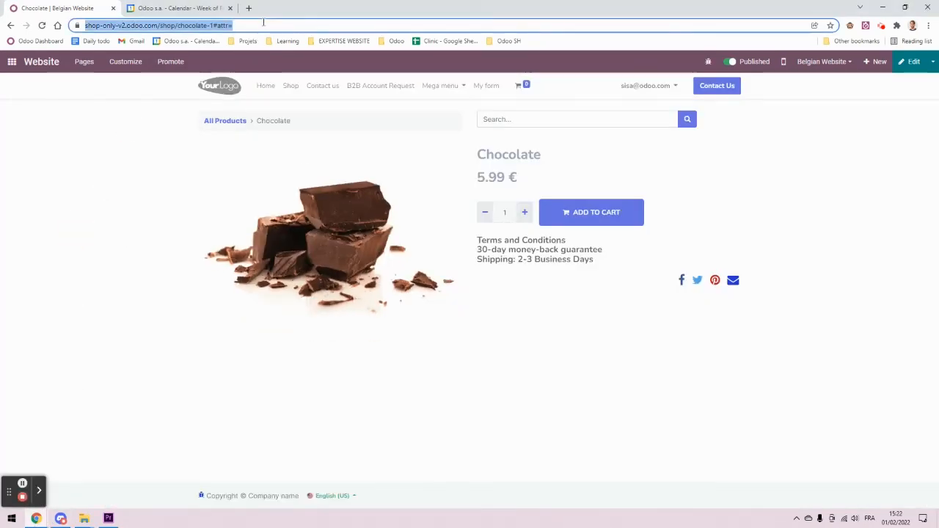
{"action": "left_click", "coordinate": [928, 25]}
{"action": "left_click", "coordinate": [874, 64]}
{"action": "key", "text": "ctrl+v"}
{"action": "key", "text": "Return"}
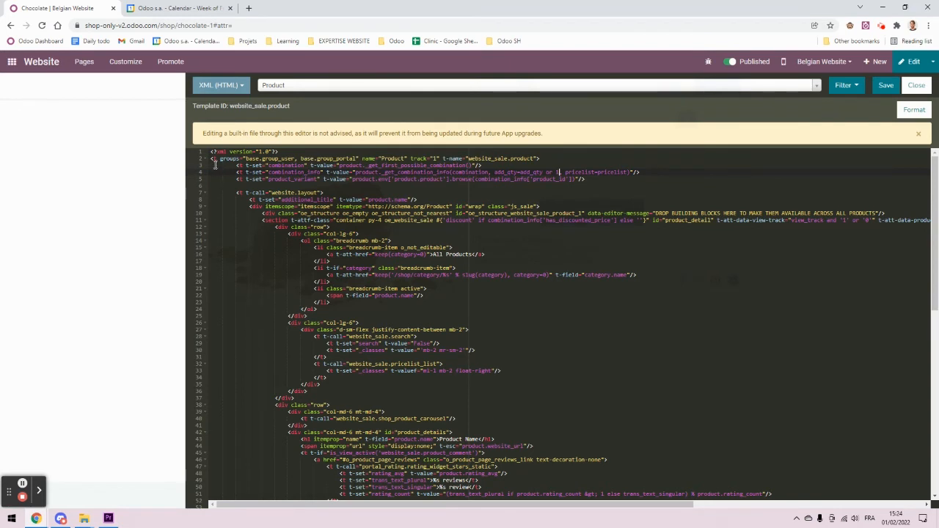
Step: Review the groups attribute on line 2 and narrow the code editor beside the product page
{"action": "left_click_drag", "start_coordinate": [218, 160], "coordinate": [359, 159]}
{"action": "left_click", "coordinate": [319, 171]}
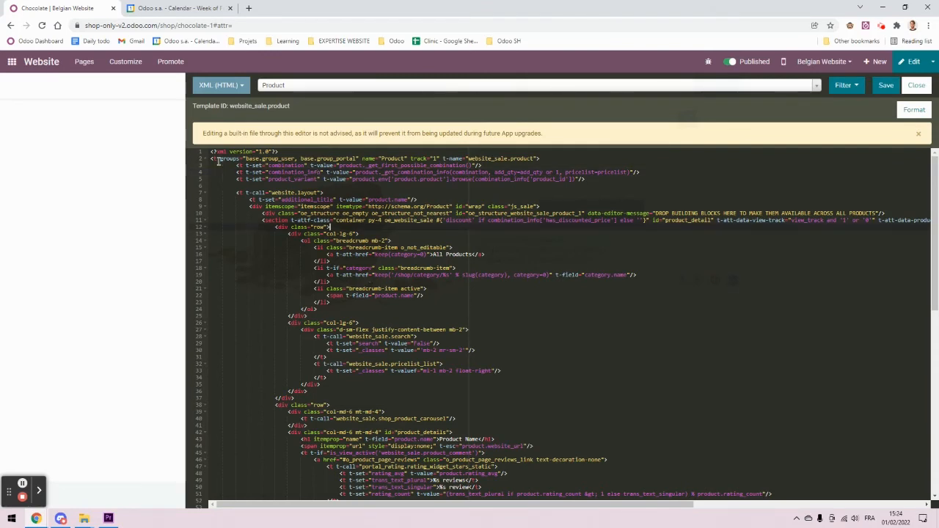
{"action": "left_click_drag", "start_coordinate": [218, 159], "coordinate": [373, 159]}
{"action": "left_click", "coordinate": [357, 172]}
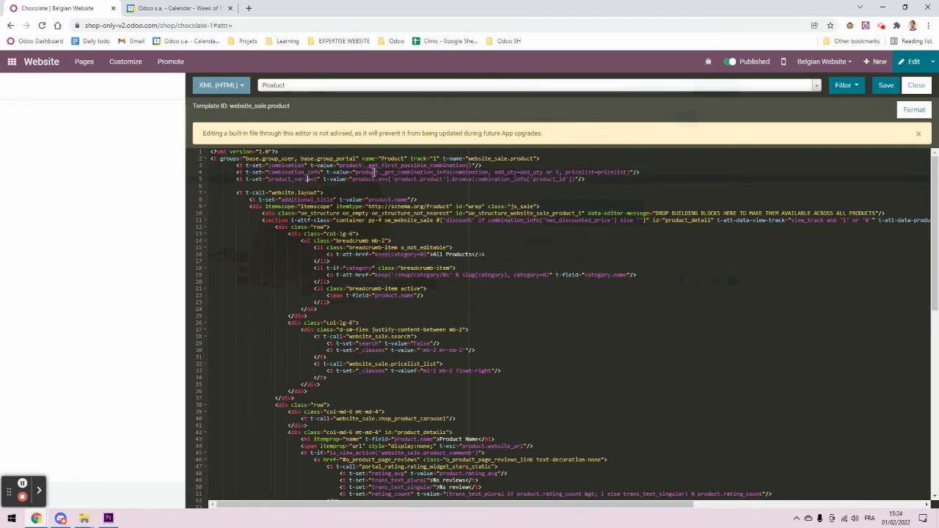
{"action": "left_click_drag", "start_coordinate": [182, 262], "coordinate": [740, 262]}
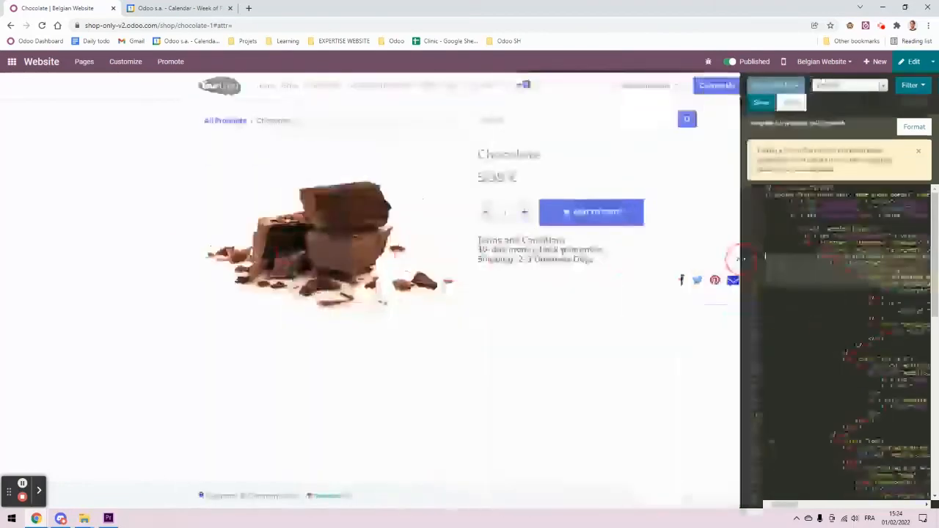
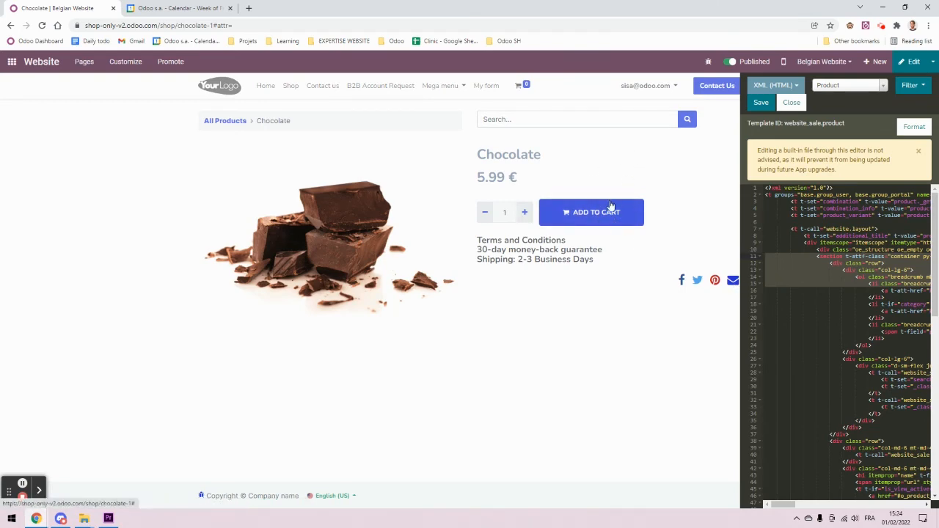
Step: Locate the add_to_cart_wrap block in the template code and place the cursor in its wrapper div
{"action": "left_click_drag", "start_coordinate": [741, 305], "coordinate": [157, 289]}
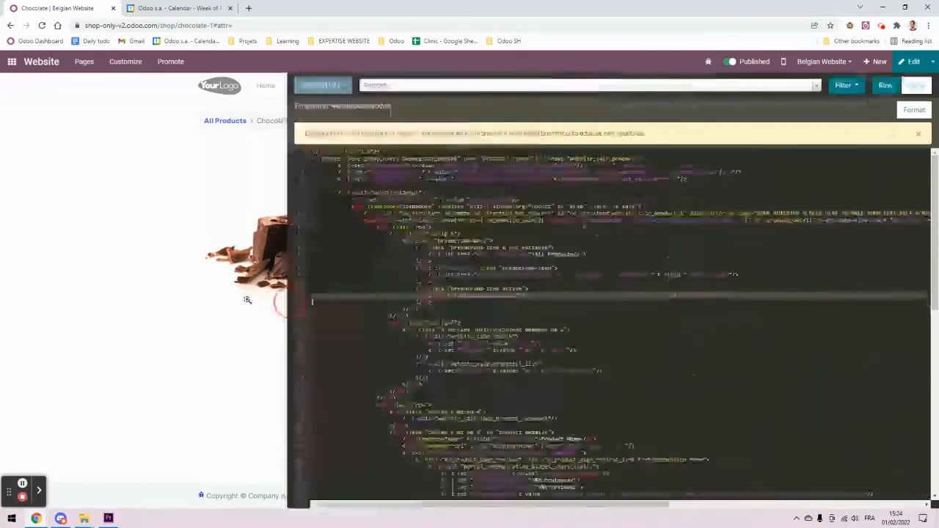
{"action": "scroll", "coordinate": [384, 323], "scroll_direction": "down", "scroll_amount": 4}
{"action": "key", "text": "ctrl+f"}
{"action": "scroll", "coordinate": [507, 308], "scroll_direction": "up", "scroll_amount": 3}
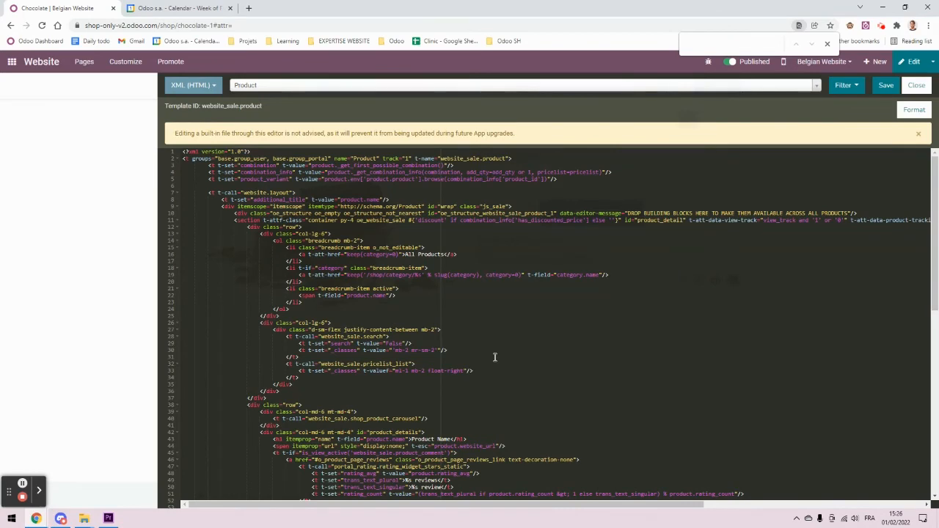
{"action": "scroll", "coordinate": [494, 358], "scroll_direction": "down", "scroll_amount": 10}
{"action": "scroll", "coordinate": [588, 303], "scroll_direction": "down", "scroll_amount": 2}
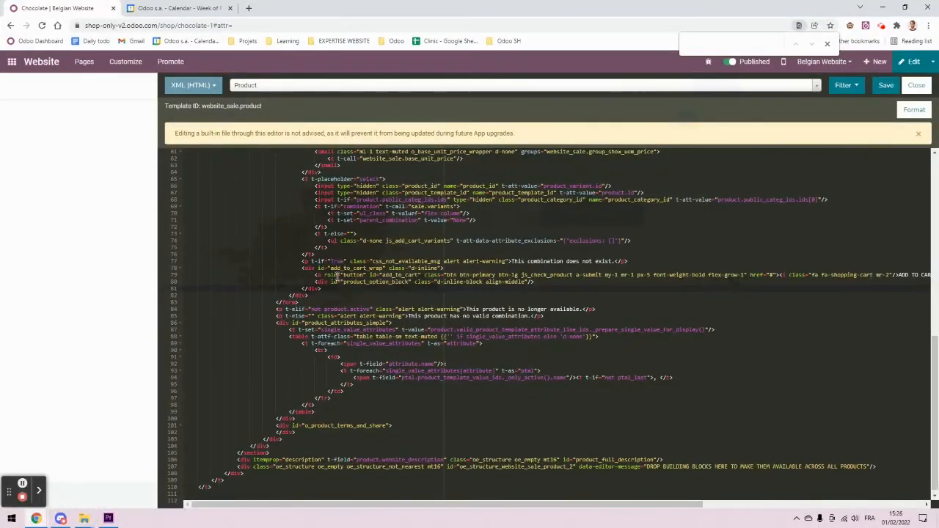
{"action": "left_click", "coordinate": [423, 275]}
{"action": "left_click", "coordinate": [324, 278]}
{"action": "left_click_drag", "start_coordinate": [342, 283], "coordinate": [212, 261]}
{"action": "left_click", "coordinate": [334, 287]}
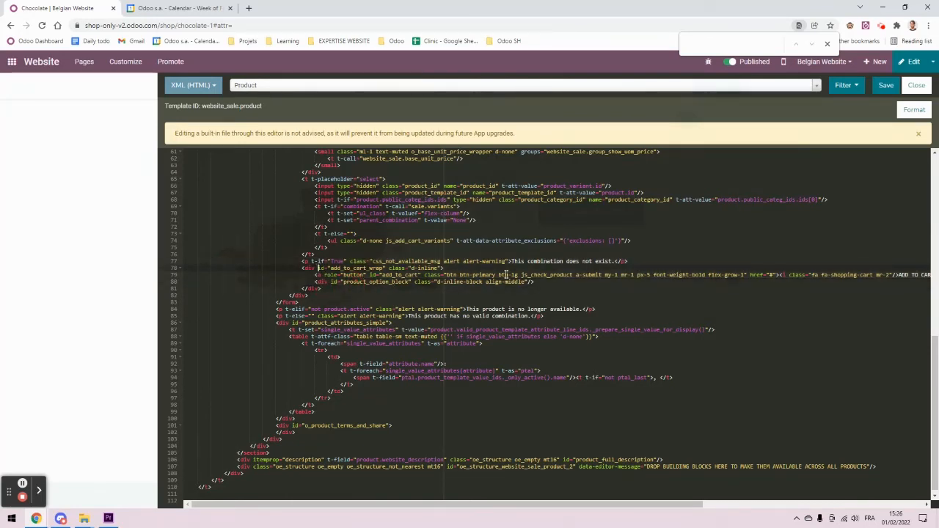
Step: Insert groups="base.group_user, base.group_portal" into the add-to-cart wrapper div and save
{"action": "type", "text": "groups=\"base.group_user, base.group_portal\""}
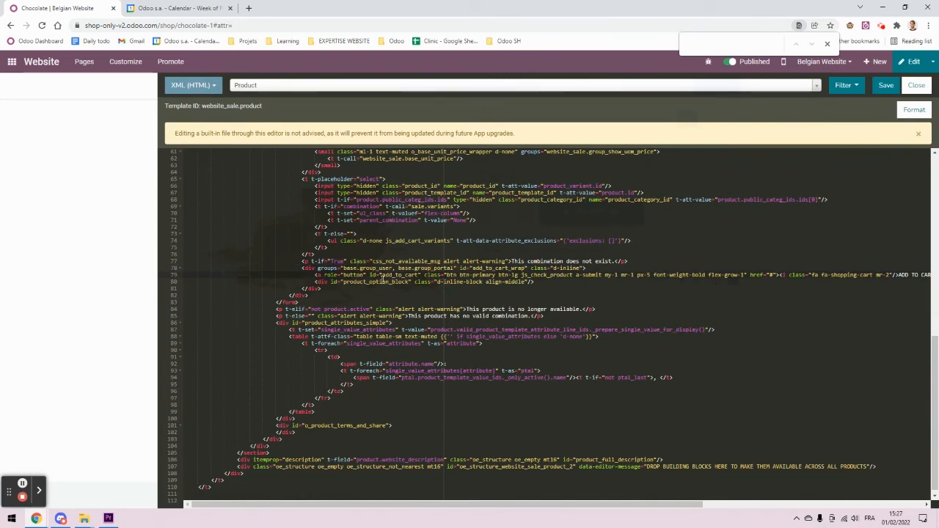
{"action": "left_click_drag", "start_coordinate": [318, 269], "coordinate": [423, 268]}
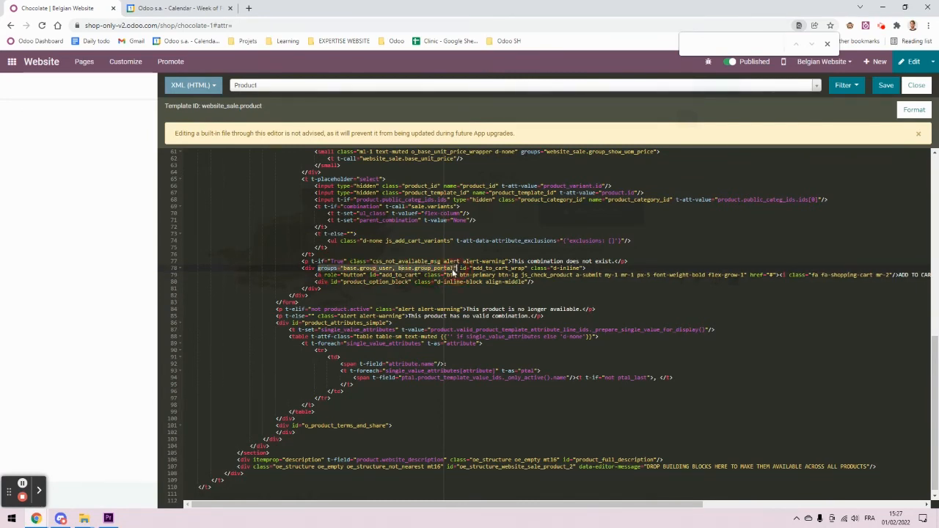
{"action": "left_click", "coordinate": [395, 268]}
{"action": "left_click", "coordinate": [886, 86]}
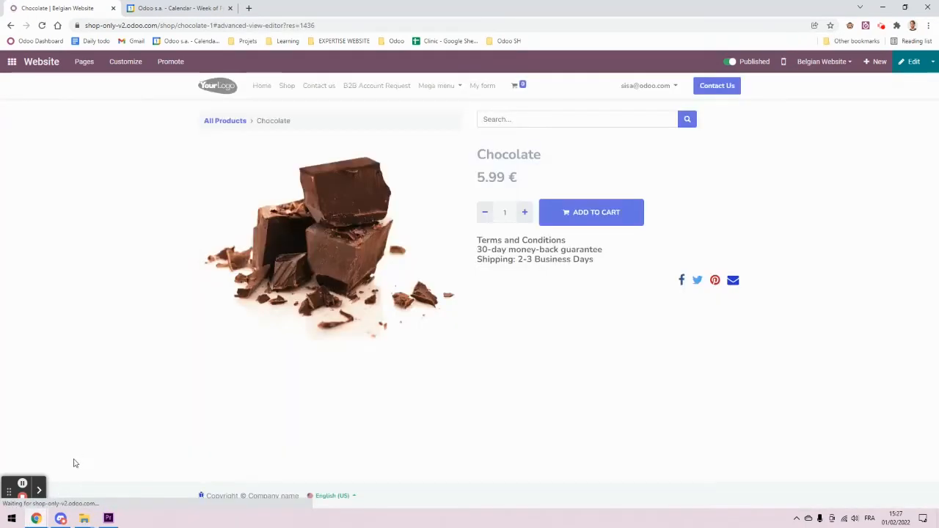
Step: Reload the Chocolate product page in the private browsing window
{"action": "mouse_move", "coordinate": [36, 518]}
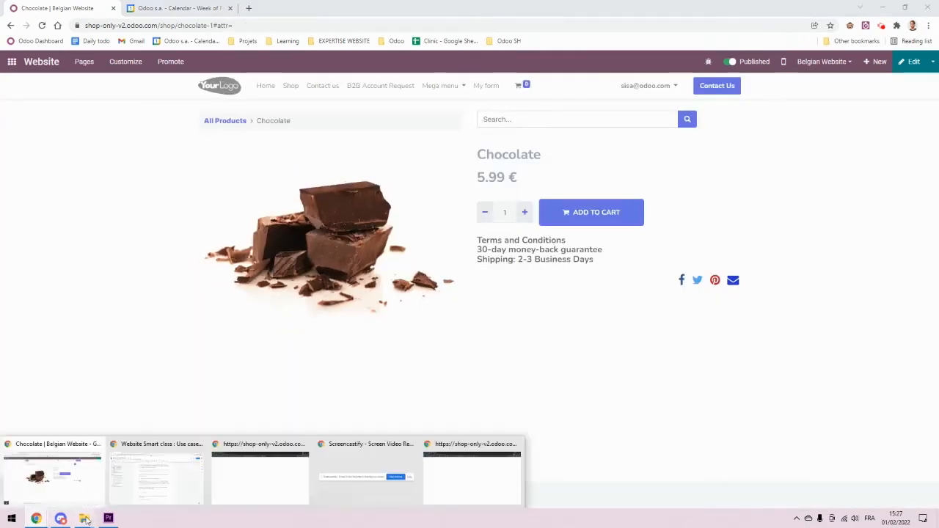
{"action": "left_click", "coordinate": [451, 465]}
{"action": "left_click", "coordinate": [291, 27]}
{"action": "key", "text": "Return"}
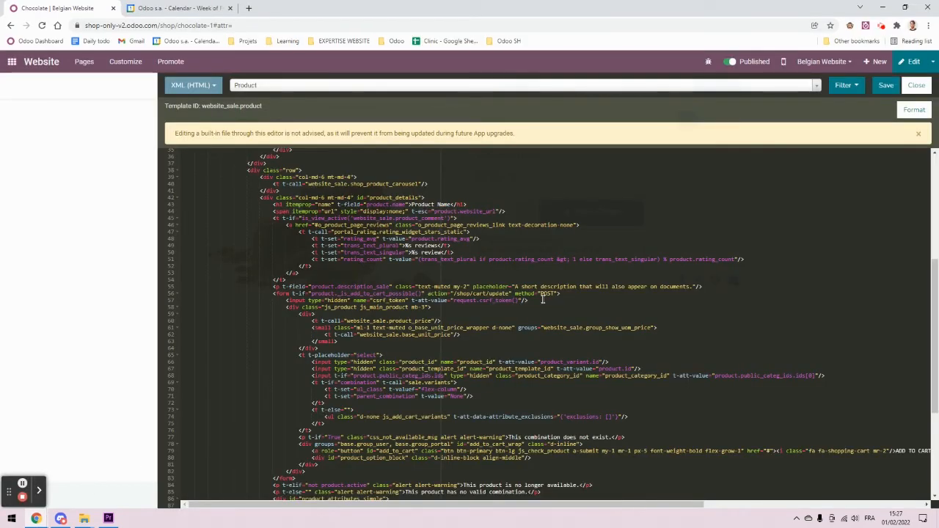
Step: Duplicate the add-to-cart anchor line onto a new line after the block
{"action": "scroll", "coordinate": [543, 298], "scroll_direction": "down", "scroll_amount": 3}
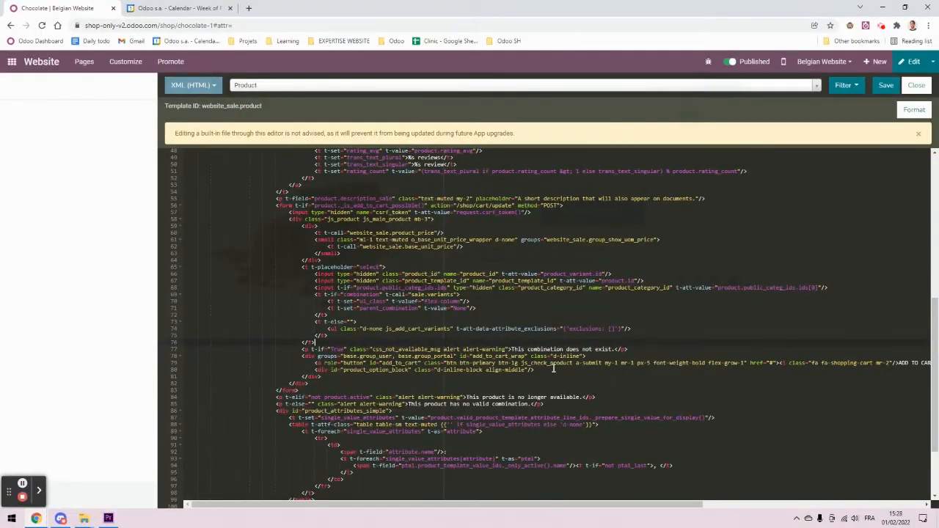
{"action": "scroll", "coordinate": [579, 371], "scroll_direction": "down", "scroll_amount": 3}
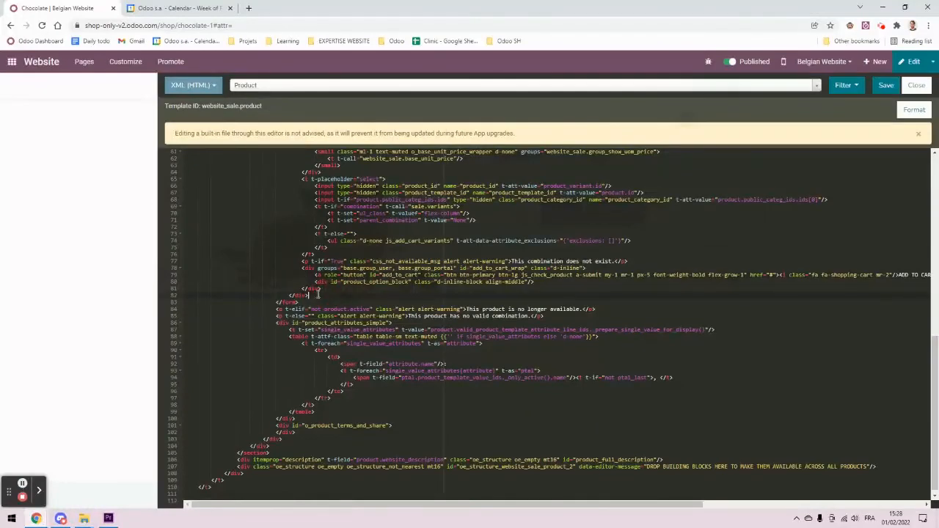
{"action": "left_click", "coordinate": [210, 285]}
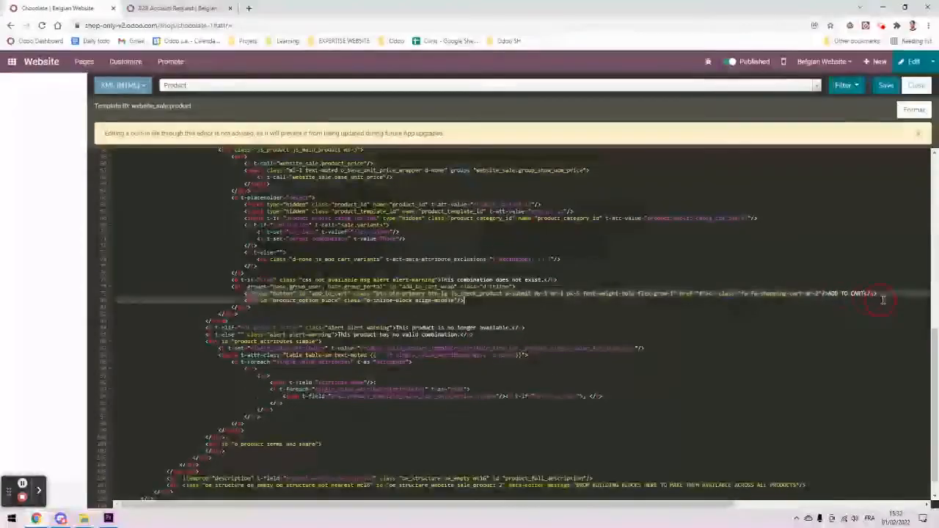
{"action": "left_click", "coordinate": [282, 320]}
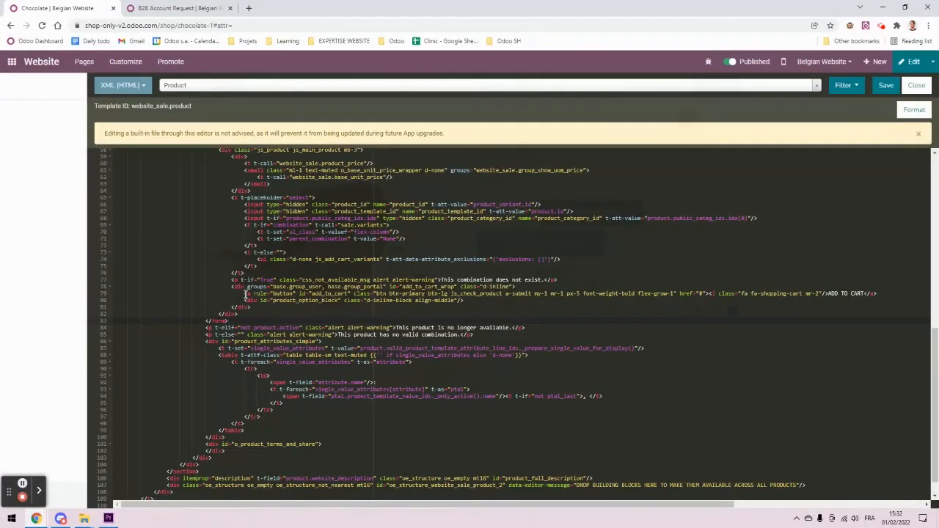
{"action": "mouse_move", "coordinate": [244, 293]}
{"action": "left_mouse_down"}
{"action": "mouse_move", "coordinate": [888, 299]}
{"action": "mouse_move", "coordinate": [828, 292]}
{"action": "left_mouse_up"}
{"action": "left_click", "coordinate": [350, 314]}
{"action": "left_click_drag", "start_coordinate": [245, 294], "coordinate": [880, 292]}
{"action": "key", "text": "ctrl+c"}
{"action": "left_click", "coordinate": [275, 307]}
{"action": "key", "text": "Return"}
{"action": "key", "text": "ctrl+v"}
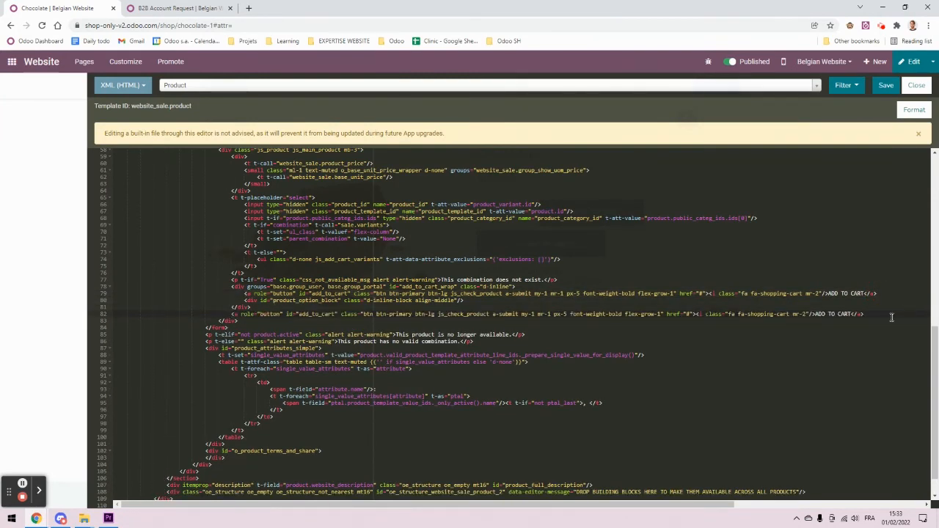
Step: Relabel the copy 'You must be logged in', remove its add_to_cart id and js_check_product a-submit classes, and save
{"action": "left_click", "coordinate": [815, 314]}
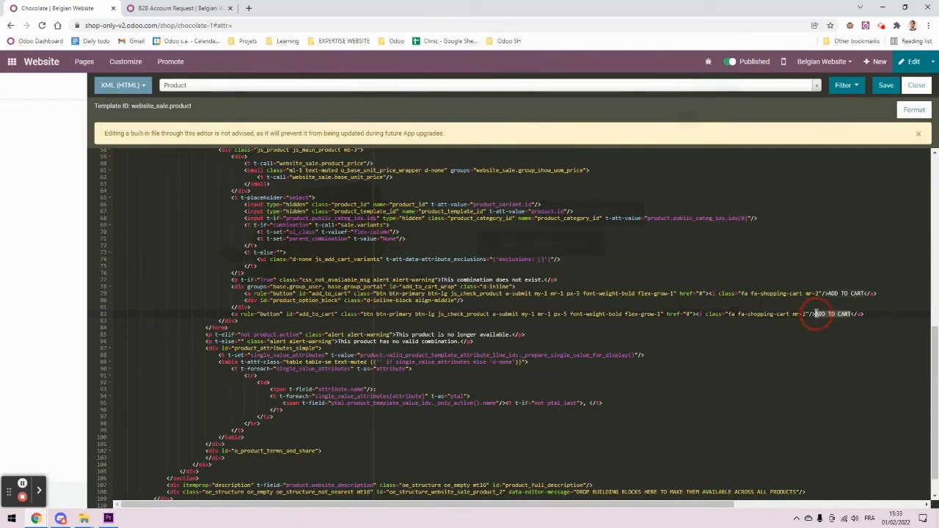
{"action": "type", "text": "You must be logged in"}
{"action": "left_click", "coordinate": [531, 297]}
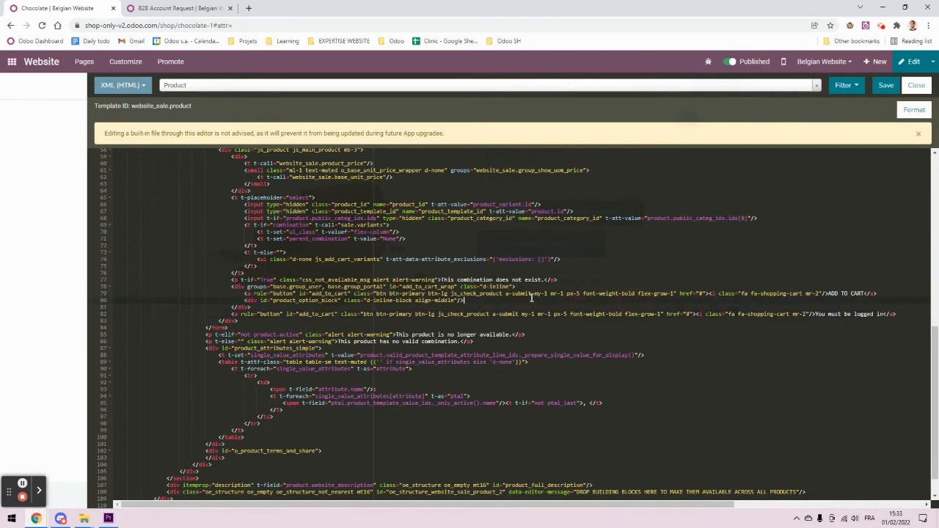
{"action": "left_click", "coordinate": [500, 314]}
{"action": "key", "text": "Down"}
{"action": "left_click_drag", "start_coordinate": [339, 315], "coordinate": [286, 314]}
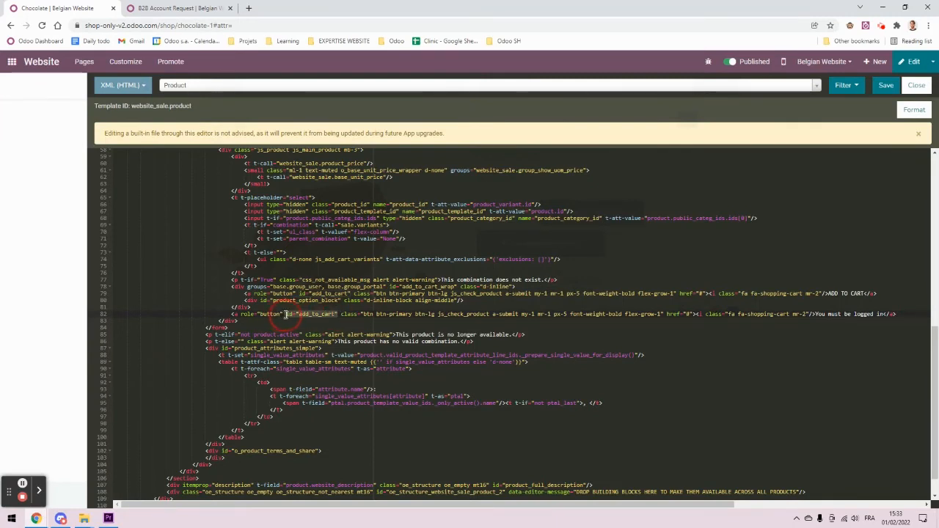
{"action": "key", "text": "BackSpace"}
{"action": "key", "text": "BackSpace"}
{"action": "left_click", "coordinate": [450, 314]}
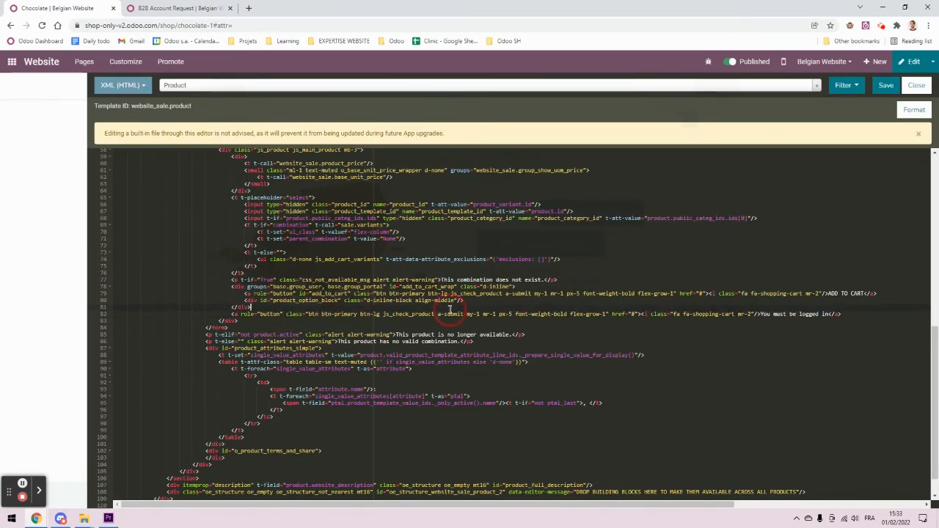
{"action": "left_click", "coordinate": [462, 314]}
{"action": "left_click_drag", "start_coordinate": [382, 314], "coordinate": [467, 313]}
{"action": "key", "text": "BackSpace"}
{"action": "key", "text": "BackSpace"}
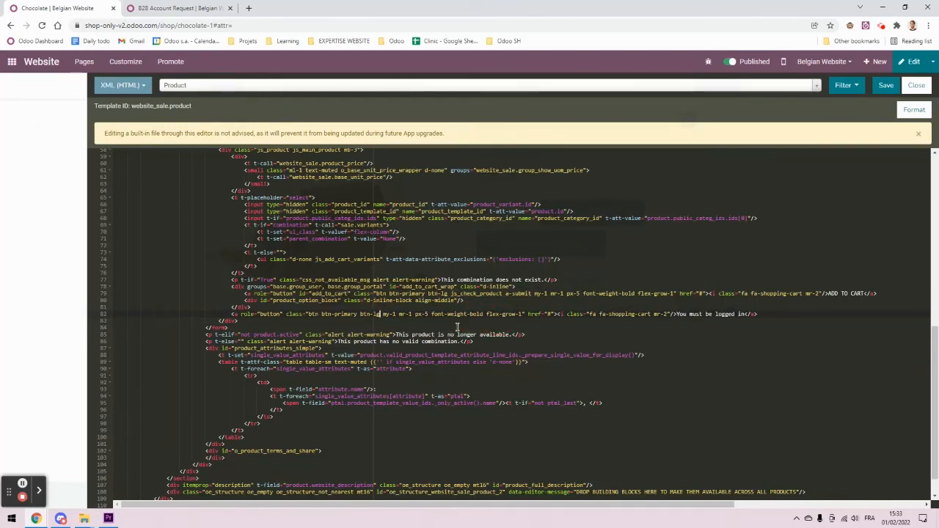
{"action": "left_click", "coordinate": [886, 85]}
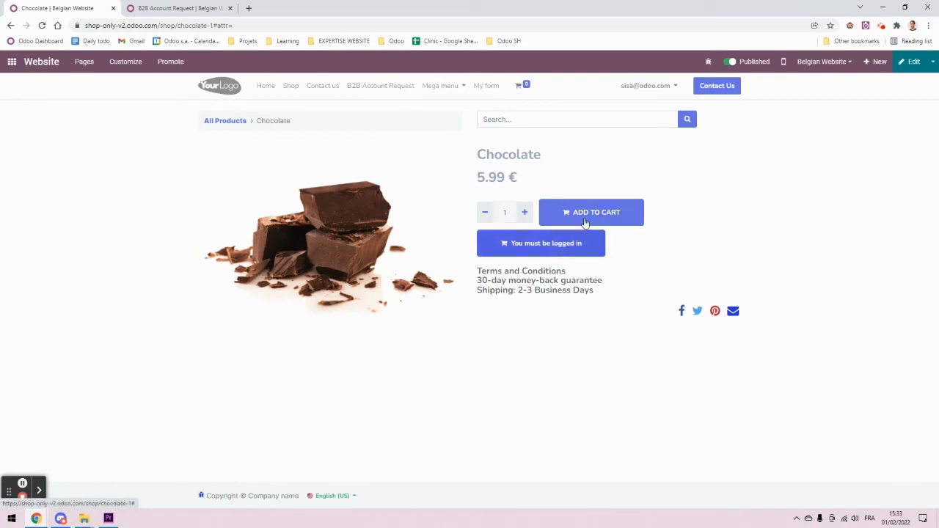
Step: Try the 'You must be logged in' button on the Chocolate page, then reopen the product template's XML editor
{"action": "left_click", "coordinate": [558, 254]}
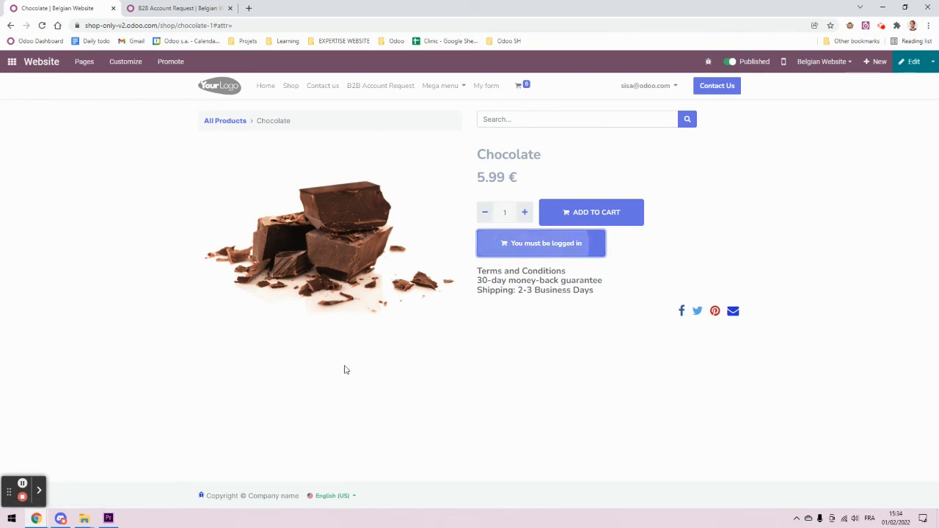
{"action": "left_click", "coordinate": [565, 252]}
{"action": "left_click", "coordinate": [664, 242]}
{"action": "left_click", "coordinate": [570, 248]}
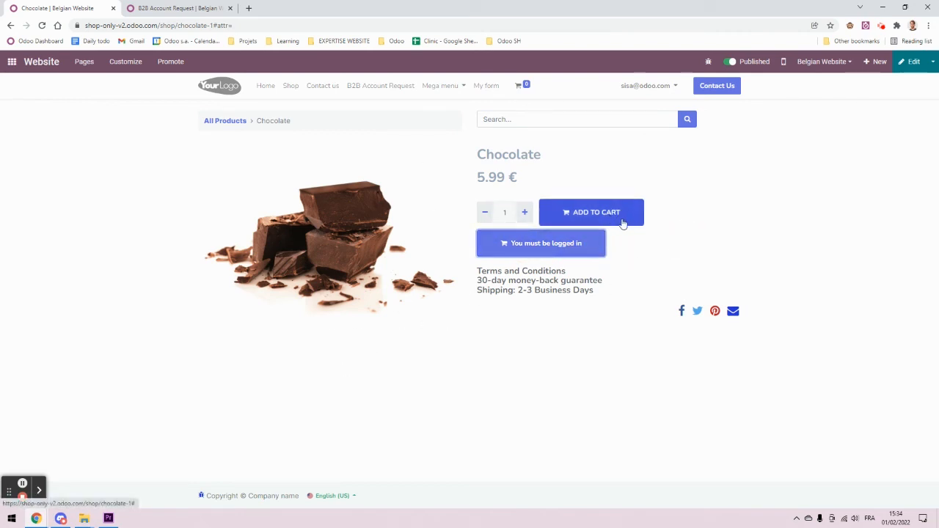
{"action": "mouse_move", "coordinate": [89, 519]}
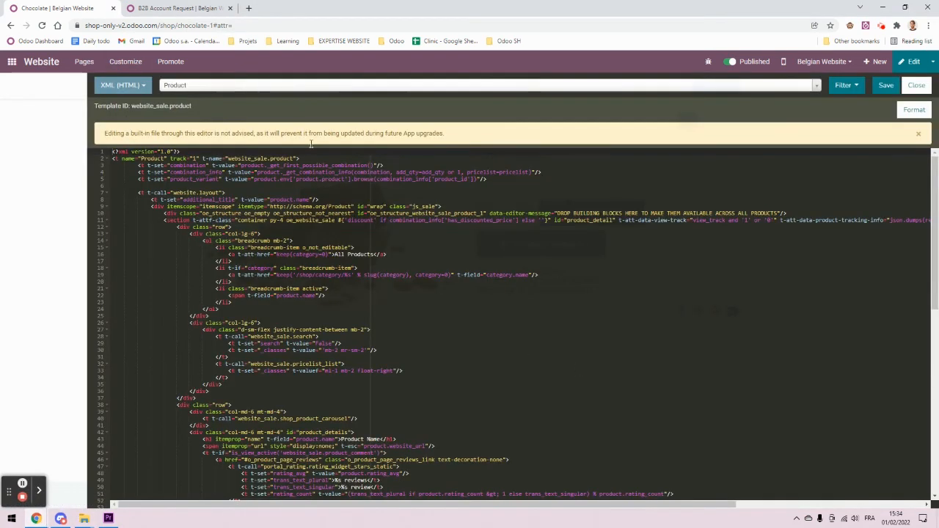
{"action": "left_click", "coordinate": [180, 8]}
Step: Paste the B2B account request link as the href of the line-82 login button
{"action": "scroll", "coordinate": [397, 376], "scroll_direction": "down", "scroll_amount": 8}
{"action": "left_click", "coordinate": [689, 325]}
{"action": "scroll", "coordinate": [279, 359], "scroll_direction": "down", "scroll_amount": 2}
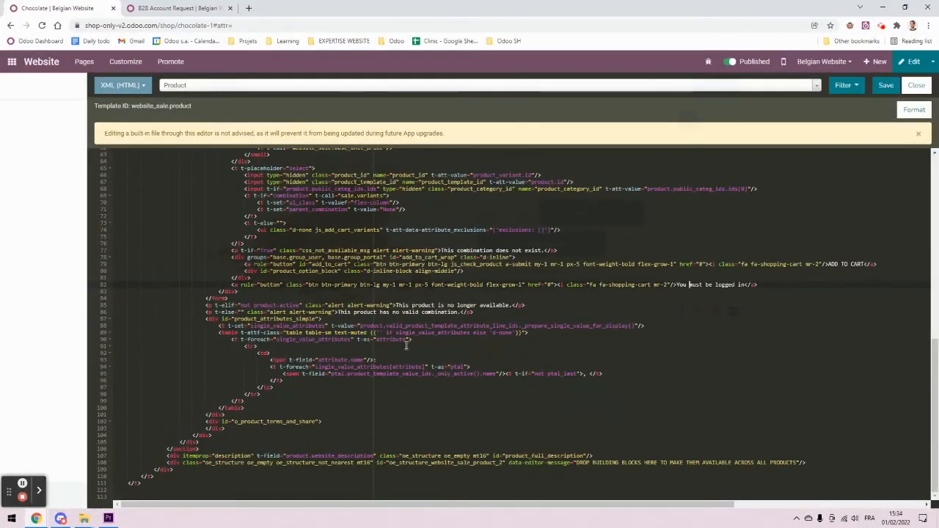
{"action": "left_click", "coordinate": [541, 285]}
{"action": "type", "text": "https://shop-only-v2.odoo.com/b2b-account-request"}
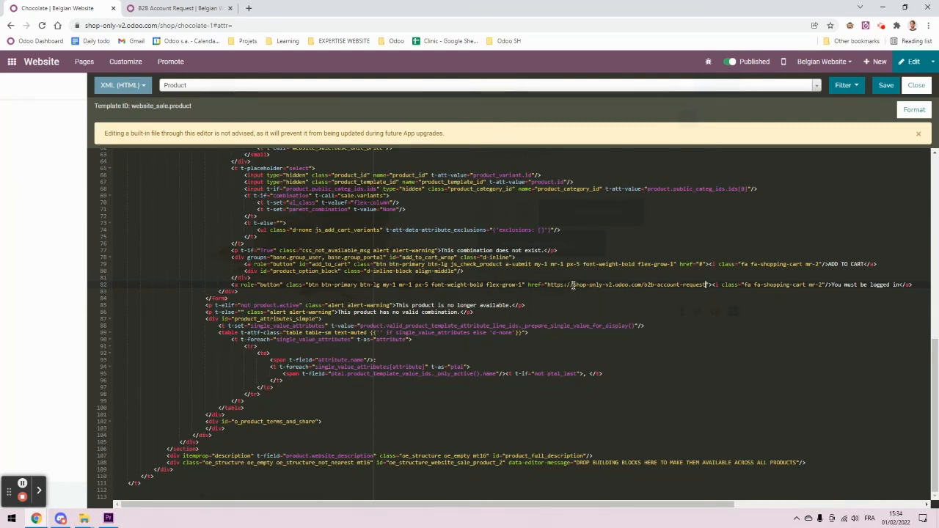
{"action": "left_click_drag", "start_coordinate": [547, 286], "coordinate": [705, 286]}
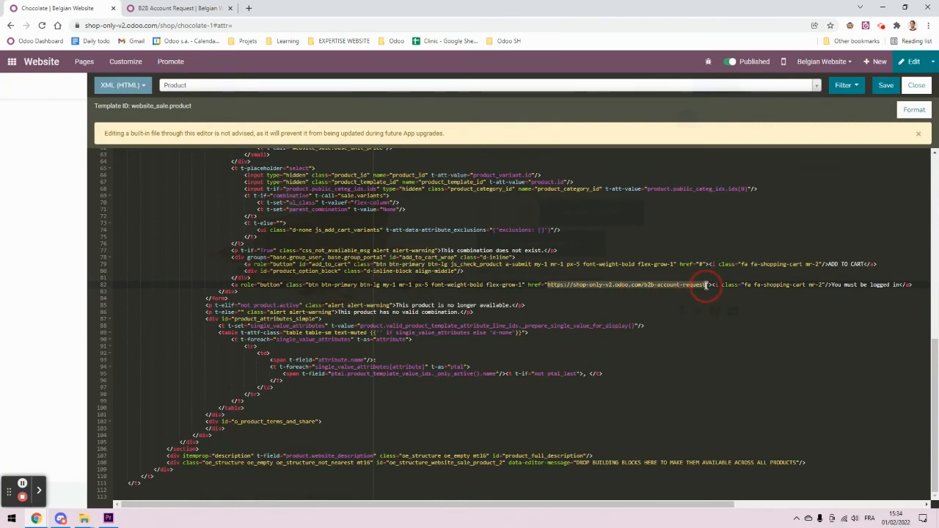
{"action": "left_click", "coordinate": [682, 305]}
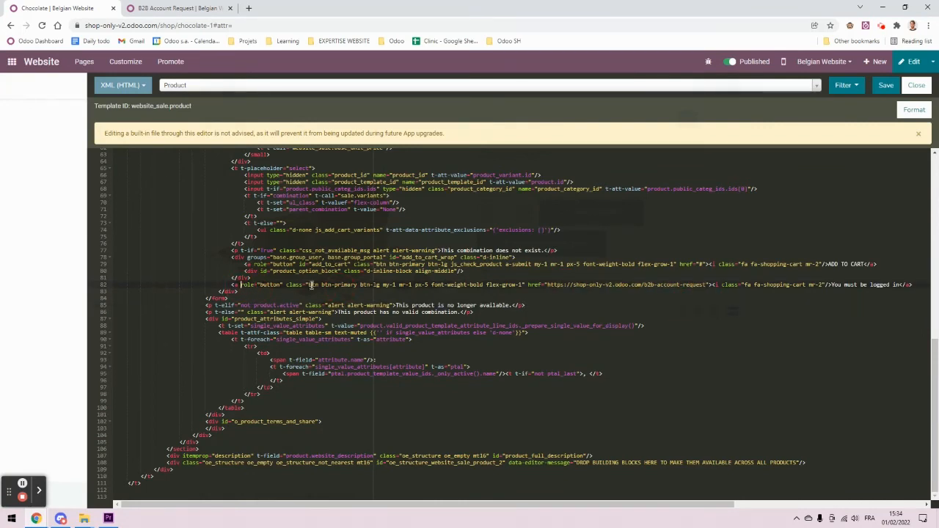
Step: Add groups="base.group_public" to the login button and save the template
{"action": "type", "text": "groups="}
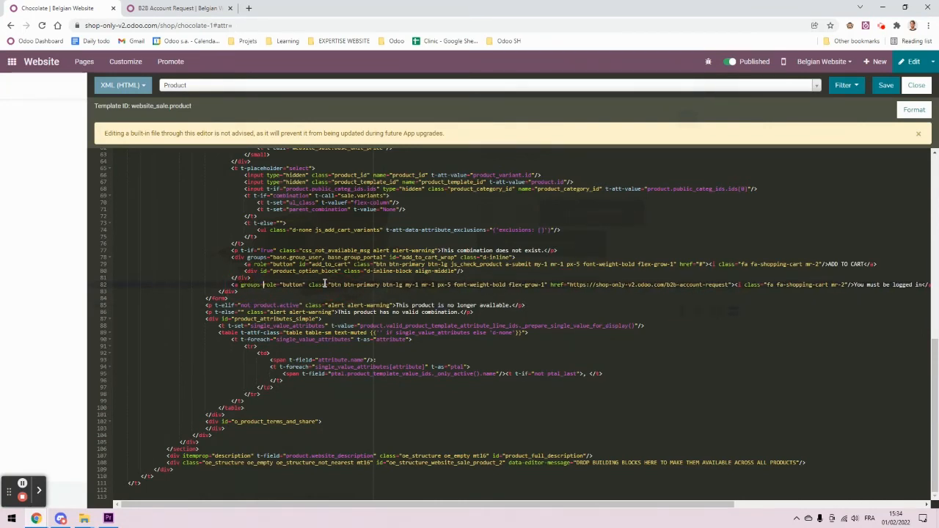
{"action": "type", "text": "\"\""}
{"action": "key", "text": "Left"}
{"action": "key", "text": "Left"}
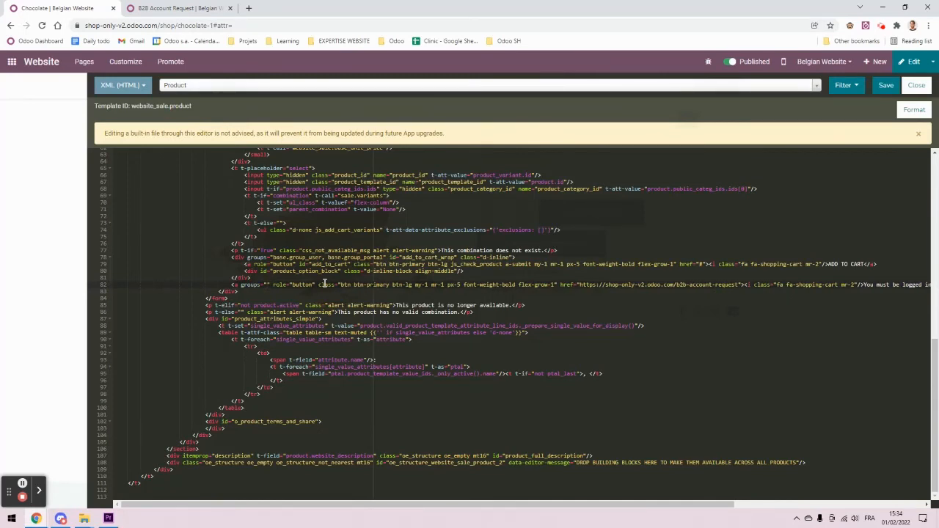
{"action": "type", "text": "base.group"}
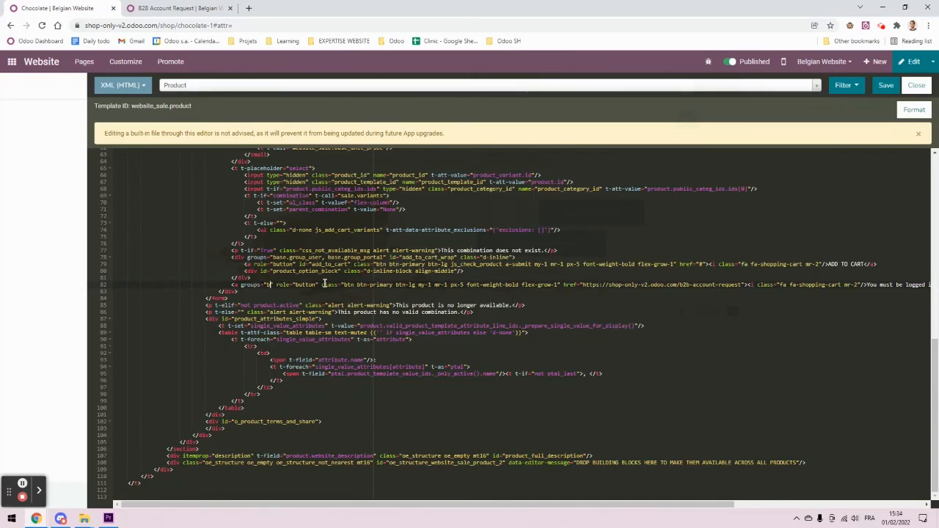
{"action": "type", "text": "_publ"}
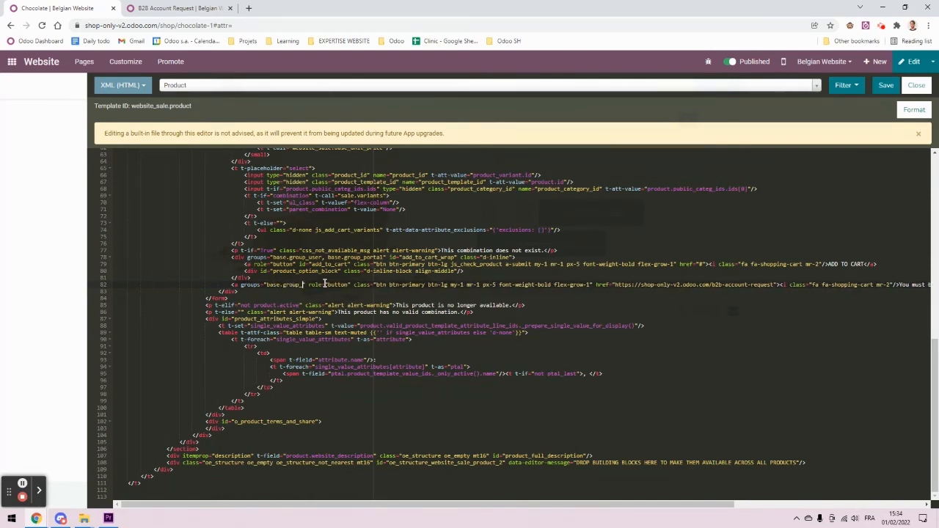
{"action": "type", "text": "ic"}
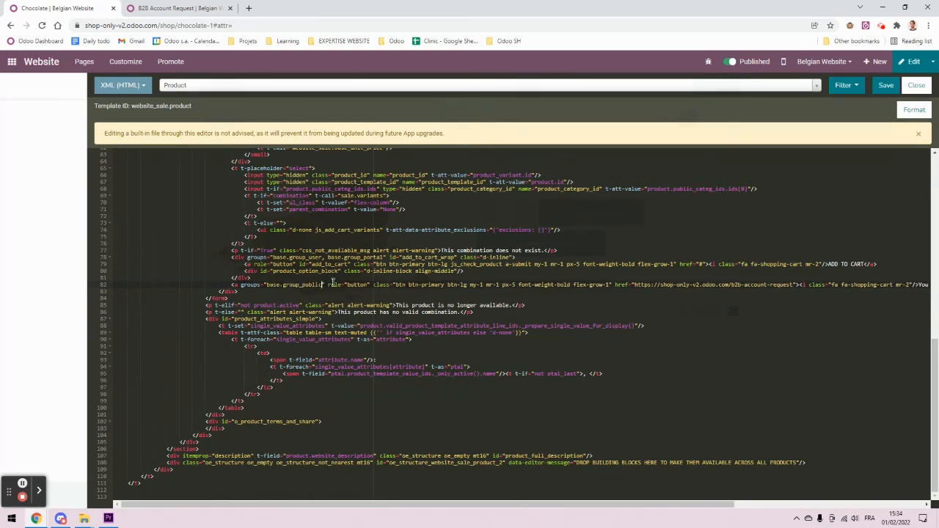
{"action": "left_click", "coordinate": [886, 85]}
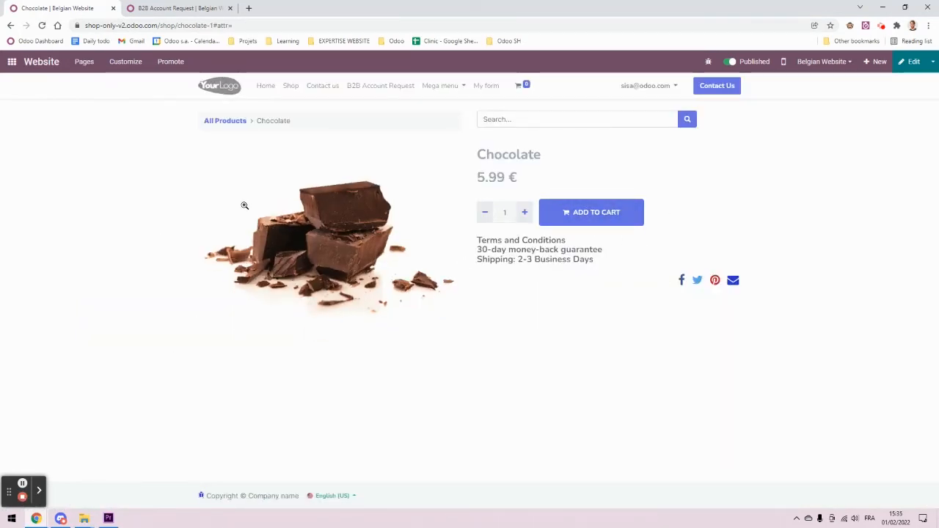
Step: Reload the Chocolate page as a public visitor, test 'You must be logged in', then return to the apps home
{"action": "mouse_move", "coordinate": [42, 518]}
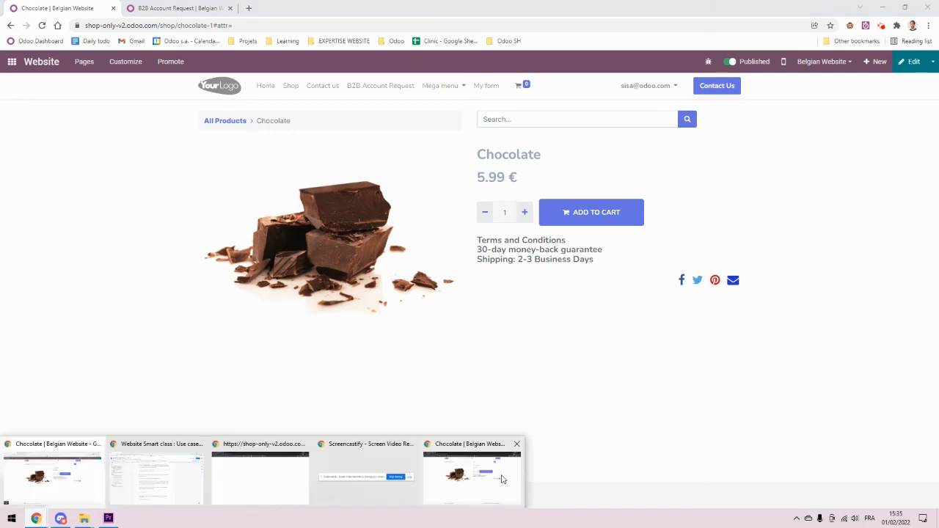
{"action": "left_click", "coordinate": [472, 466]}
{"action": "left_click", "coordinate": [335, 24]}
{"action": "key", "text": "Return"}
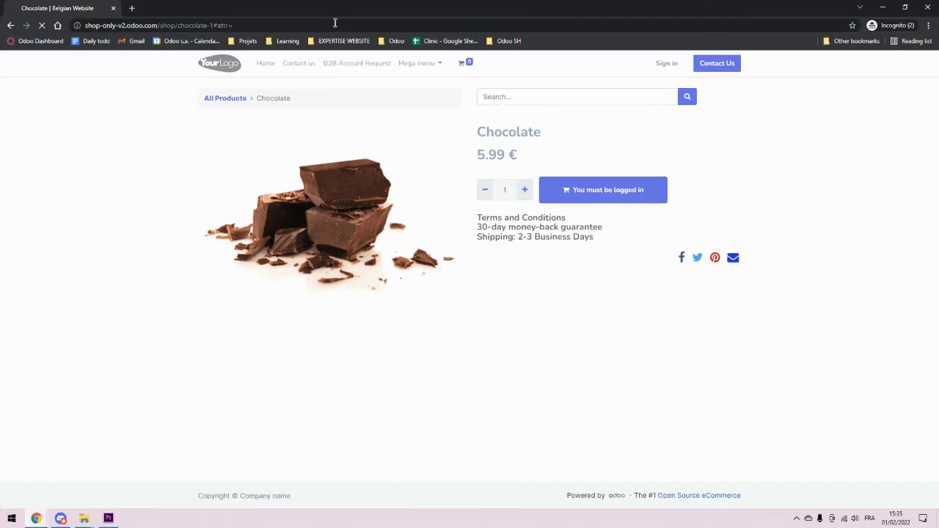
{"action": "left_click", "coordinate": [606, 202]}
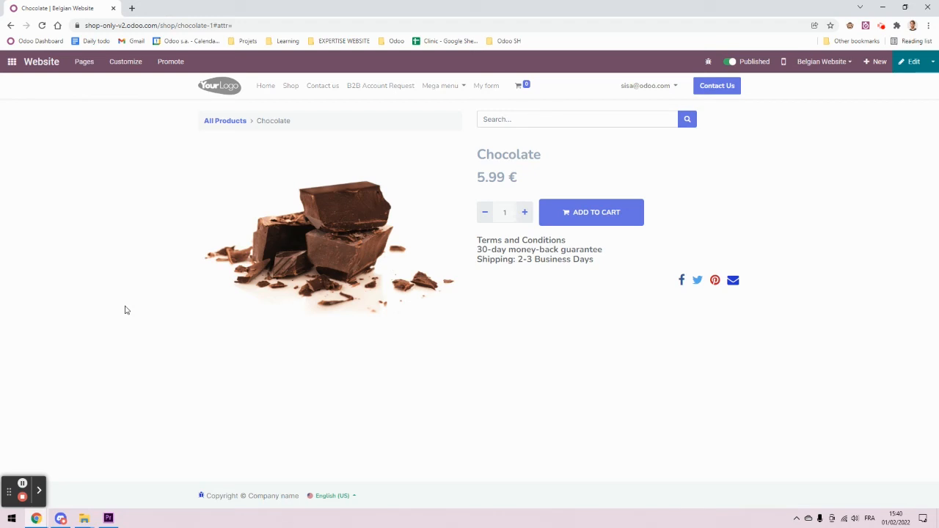
{"action": "left_click", "coordinate": [12, 66]}
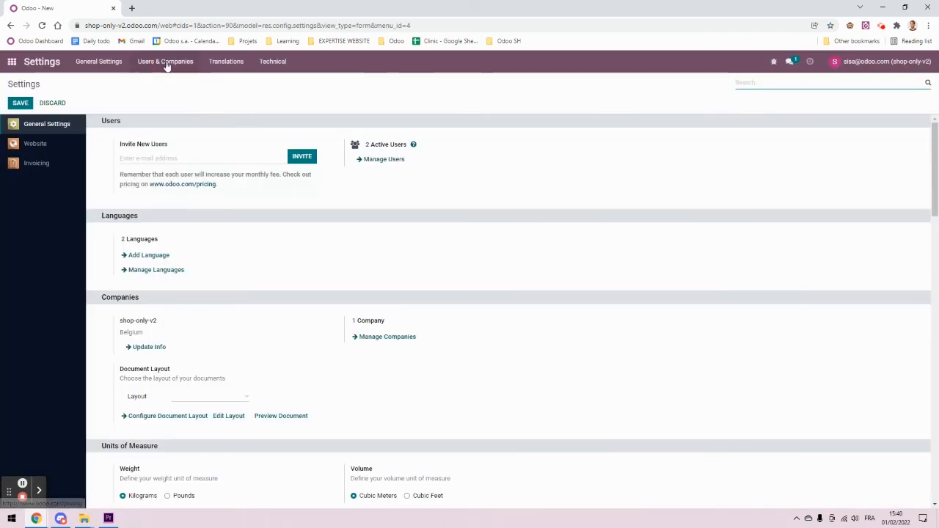
Step: Filter the user groups list by 'user type'
{"action": "left_click", "coordinate": [166, 63]}
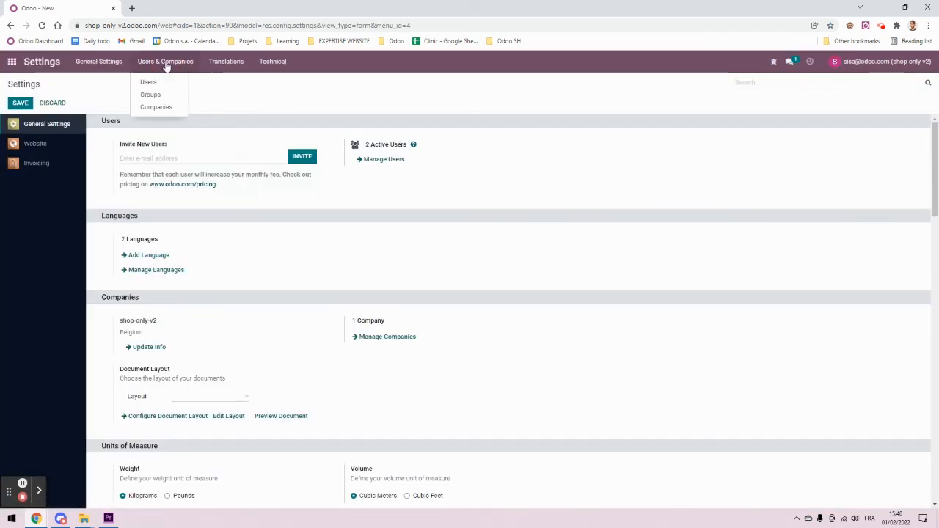
{"action": "left_click", "coordinate": [152, 95]}
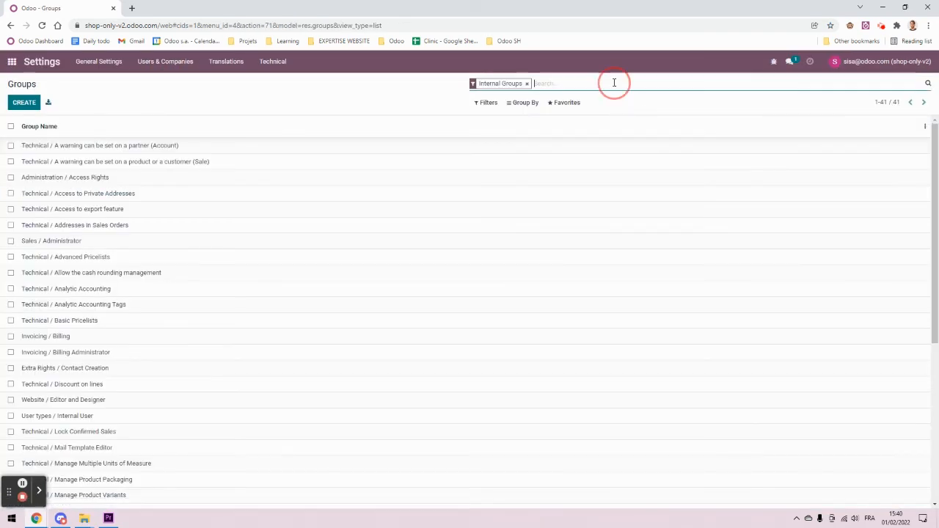
{"action": "type", "text": "user"}
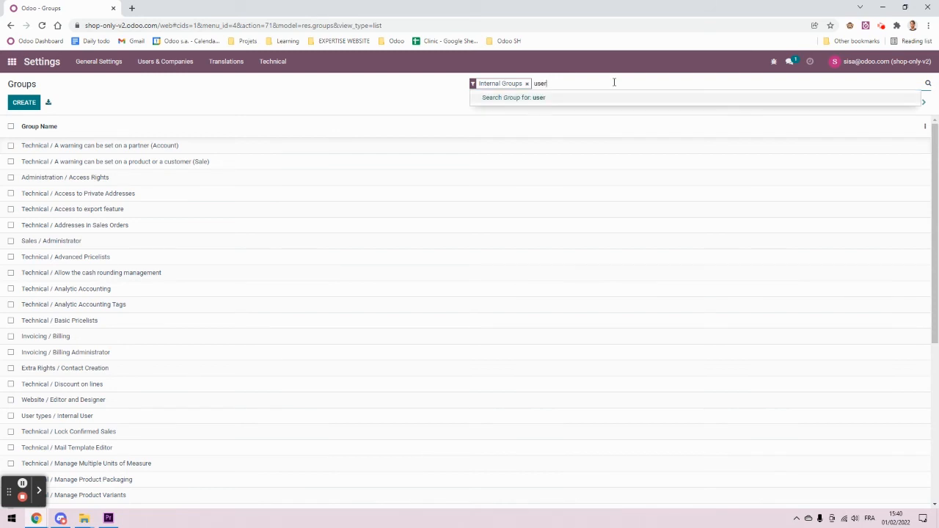
{"action": "type", "text": " type"}
{"action": "key", "text": "Return"}
{"action": "left_click", "coordinate": [230, 249]}
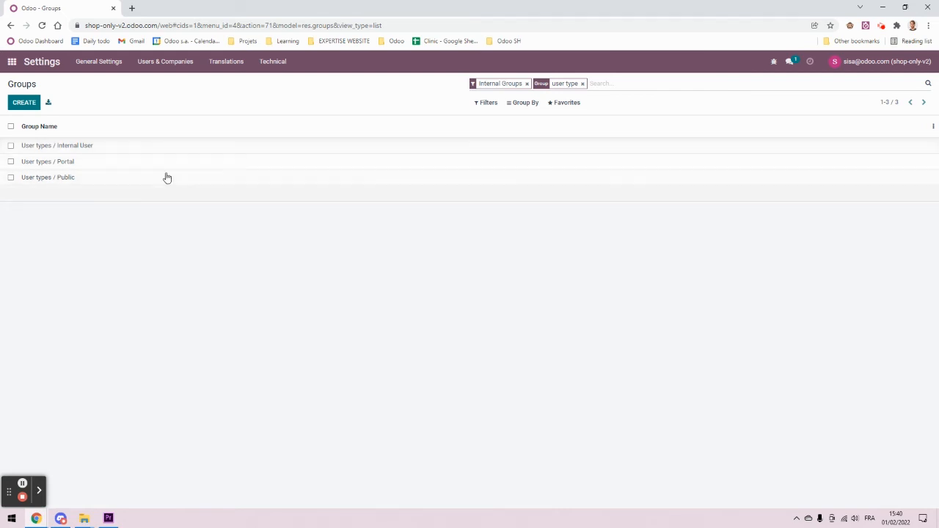
Step: View the Portal group's metadata to find its XML ID, base.group_portal
{"action": "left_click", "coordinate": [107, 161]}
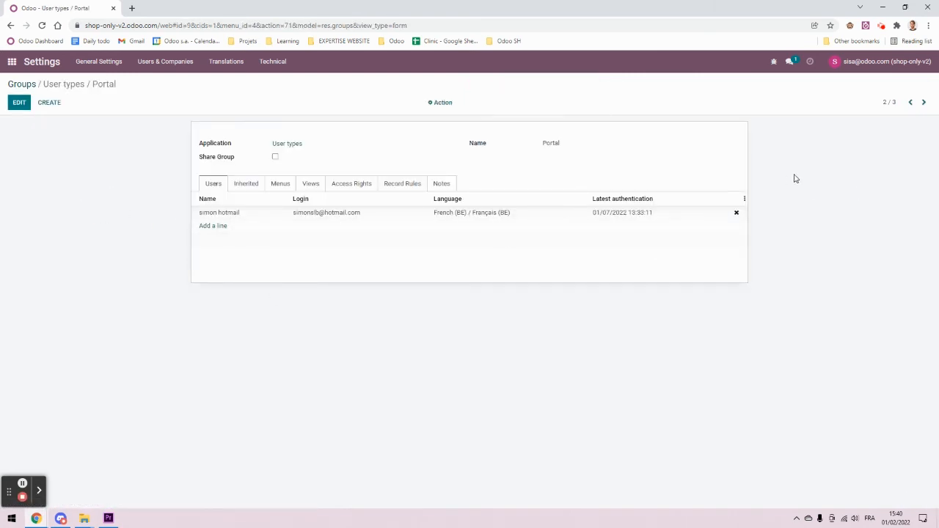
{"action": "left_click", "coordinate": [774, 63]}
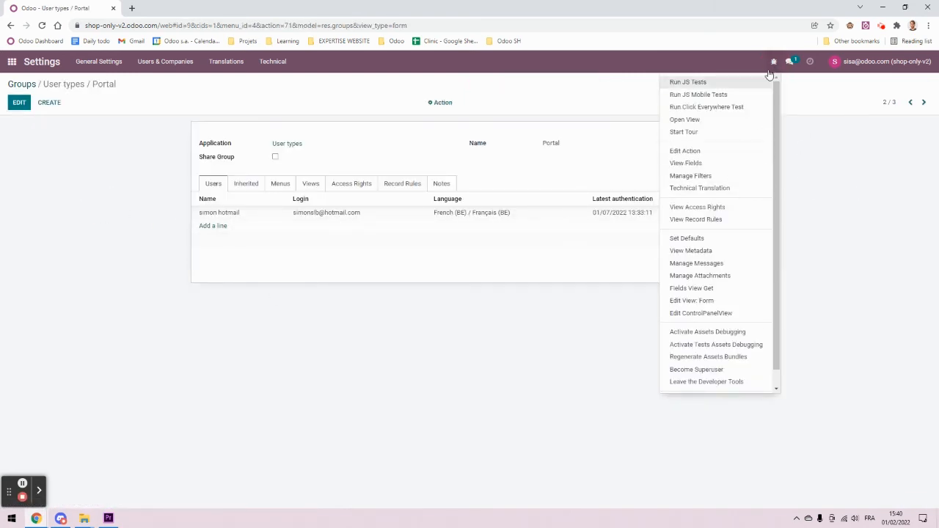
{"action": "left_click", "coordinate": [723, 252]}
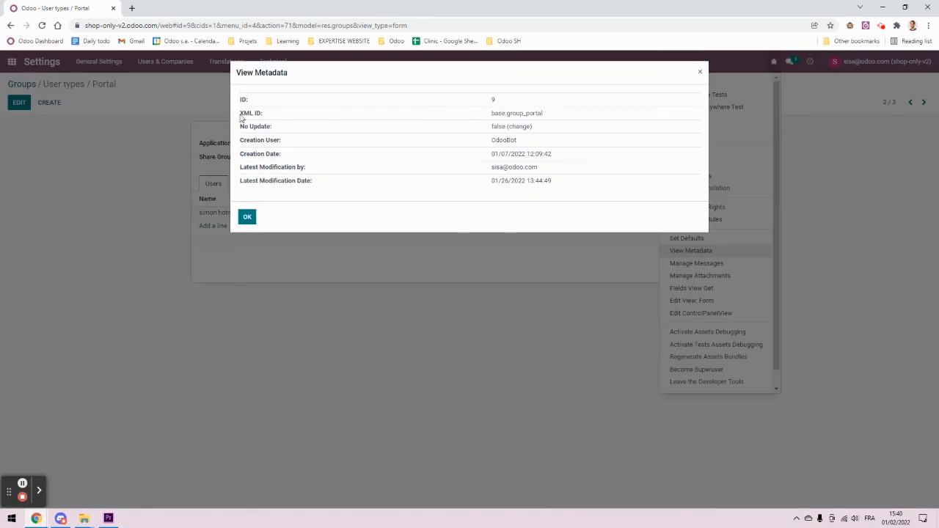
{"action": "left_click_drag", "start_coordinate": [240, 116], "coordinate": [491, 116]}
{"action": "left_click", "coordinate": [552, 114]}
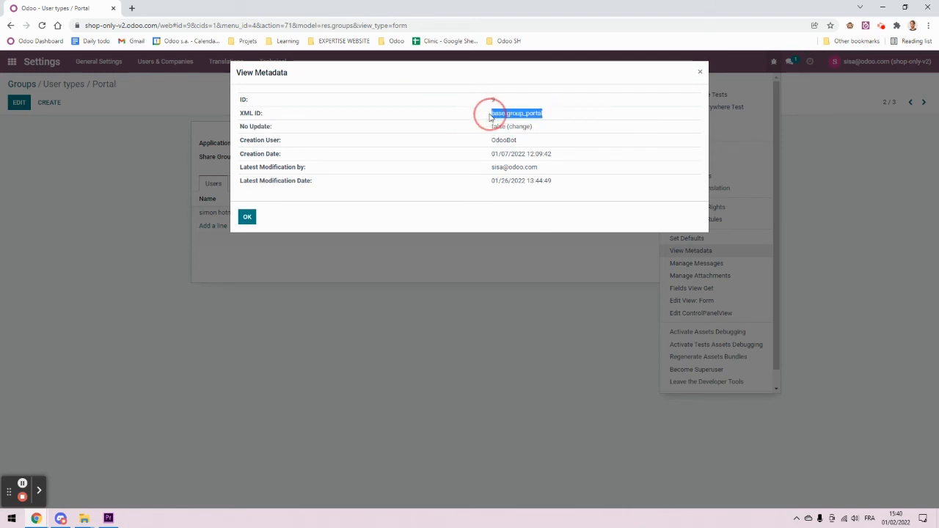
{"action": "left_click", "coordinate": [485, 120]}
{"action": "double_click", "coordinate": [501, 112]}
{"action": "left_click", "coordinate": [568, 115]}
{"action": "key", "text": "Escape"}
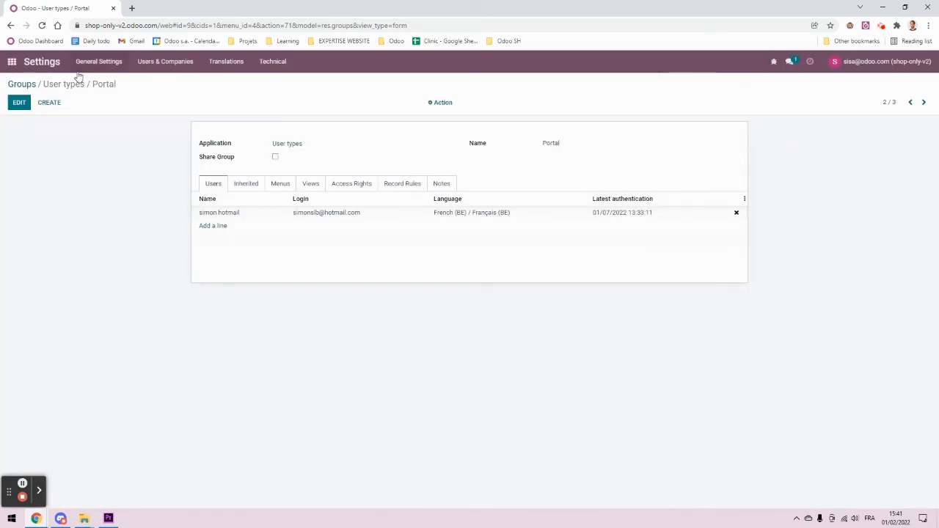
{"action": "left_click", "coordinate": [27, 82]}
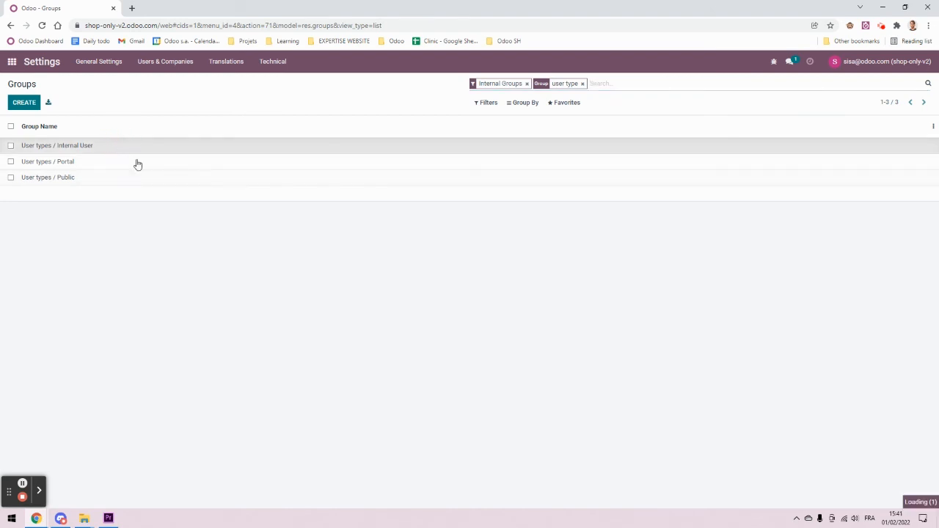
Step: View the Internal User group's metadata to find its XML ID, base.group_user
{"action": "left_click", "coordinate": [138, 146]}
{"action": "left_click", "coordinate": [773, 61]}
{"action": "left_click", "coordinate": [691, 250]}
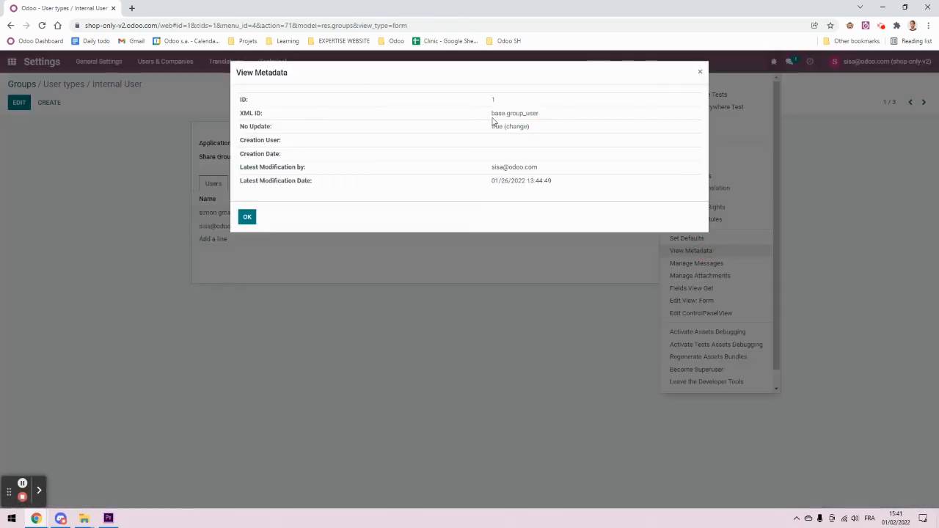
{"action": "double_click", "coordinate": [514, 114]}
{"action": "left_click", "coordinate": [551, 119]}
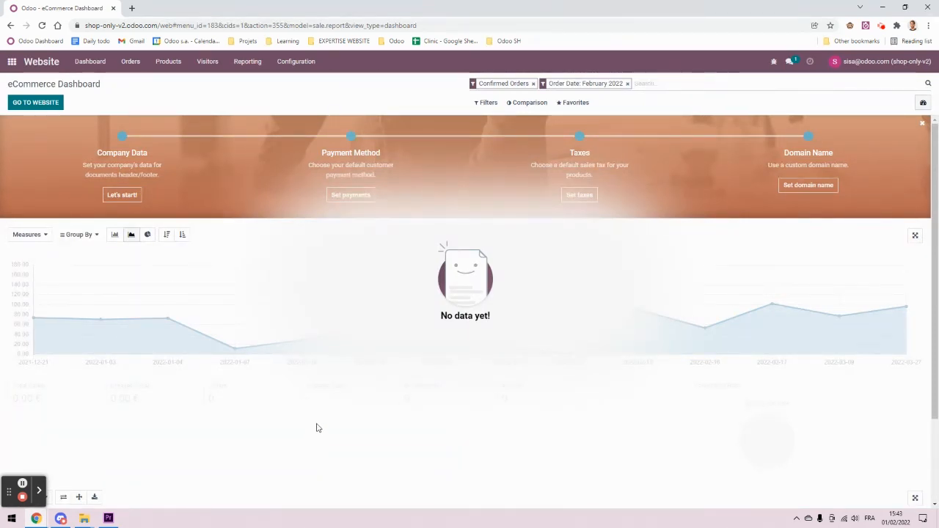
Step: Open the website in a new tab and go to the Chocolate product page
{"action": "right_click", "coordinate": [43, 66]}
{"action": "left_click", "coordinate": [58, 74]}
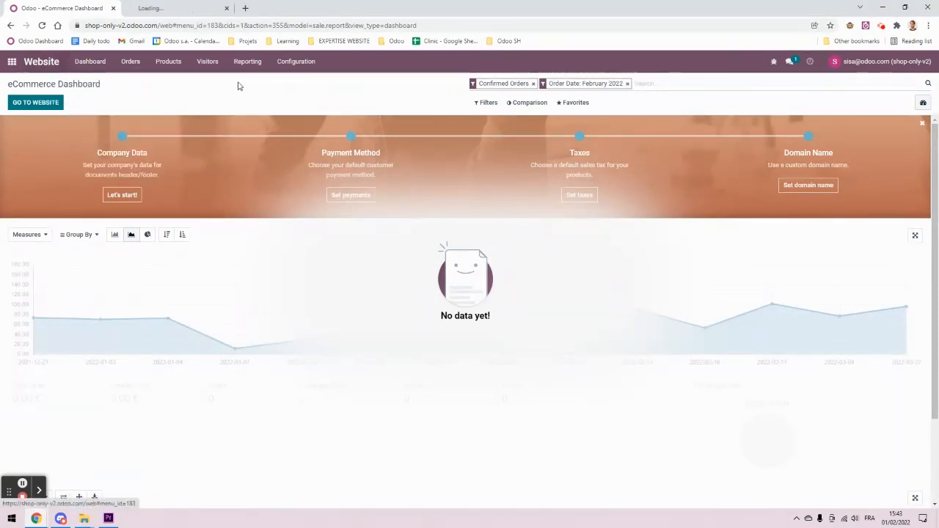
{"action": "left_click", "coordinate": [178, 5]}
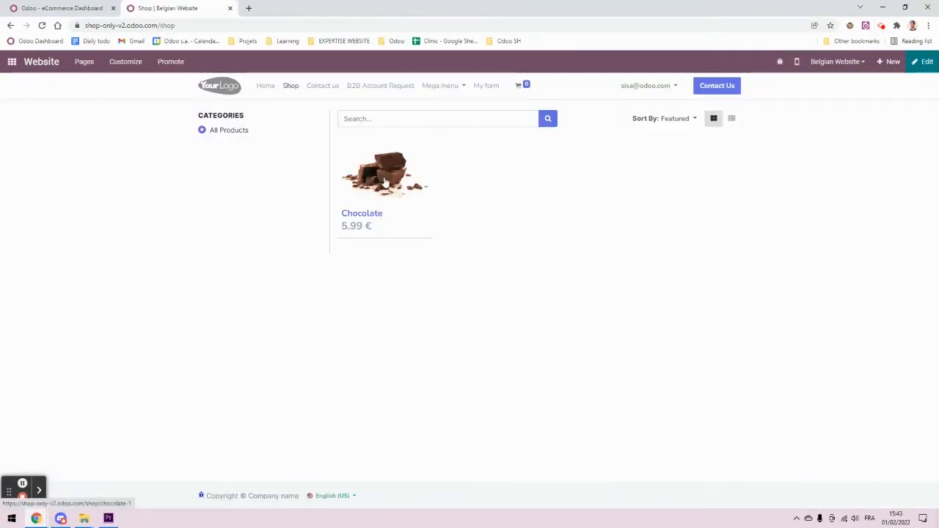
{"action": "left_click", "coordinate": [489, 177]}
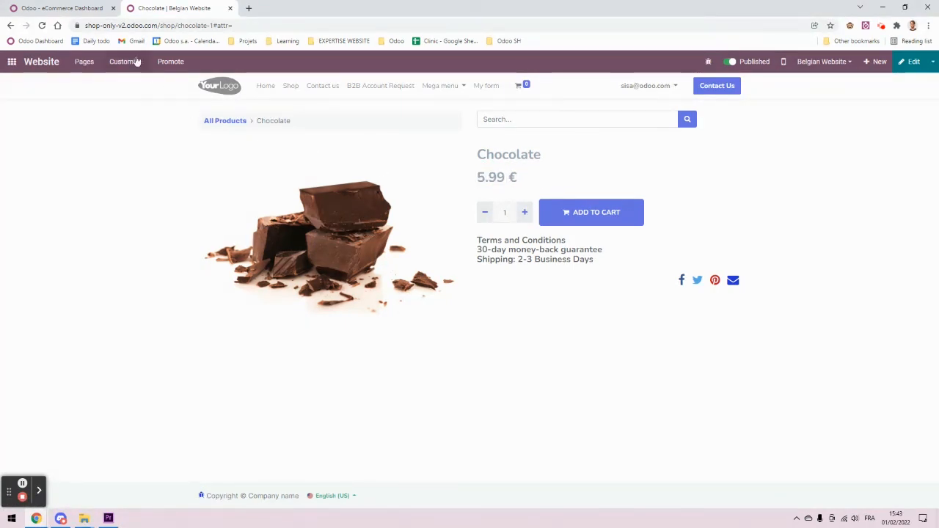
Step: Set Website settings' catalog product prices to Tax-Excluded and save
{"action": "left_click", "coordinate": [74, 8]}
{"action": "left_click", "coordinate": [296, 62]}
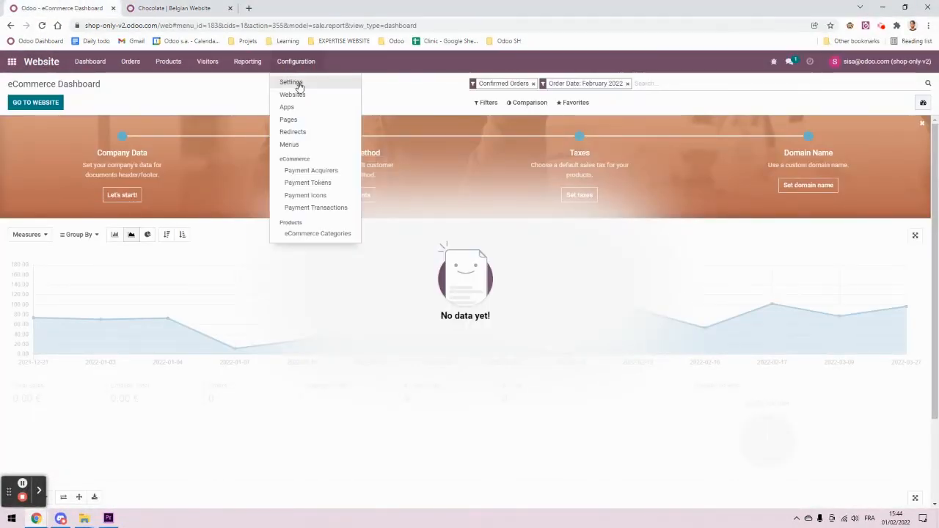
{"action": "left_click", "coordinate": [295, 82]}
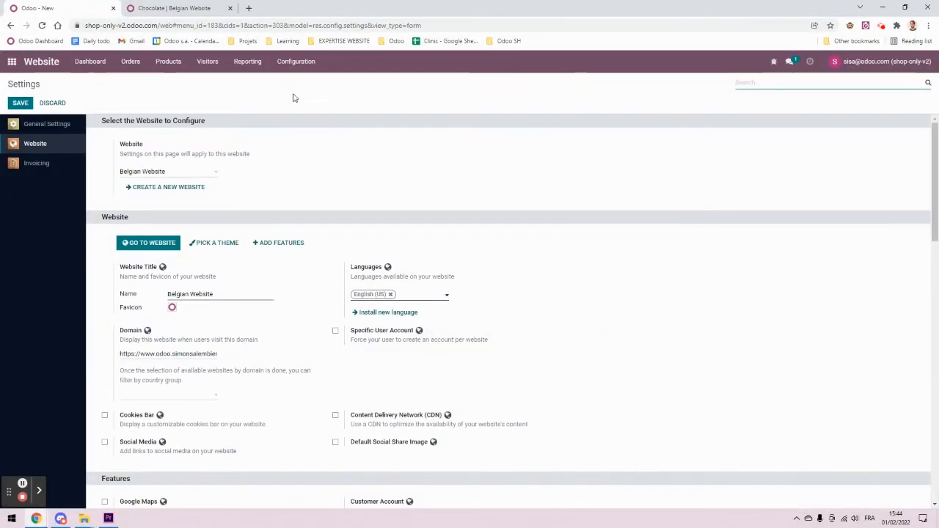
{"action": "left_click", "coordinate": [305, 62]}
{"action": "left_click", "coordinate": [495, 119]}
{"action": "scroll", "coordinate": [446, 256], "scroll_direction": "down", "scroll_amount": 5}
{"action": "scroll", "coordinate": [447, 258], "scroll_direction": "down", "scroll_amount": 8}
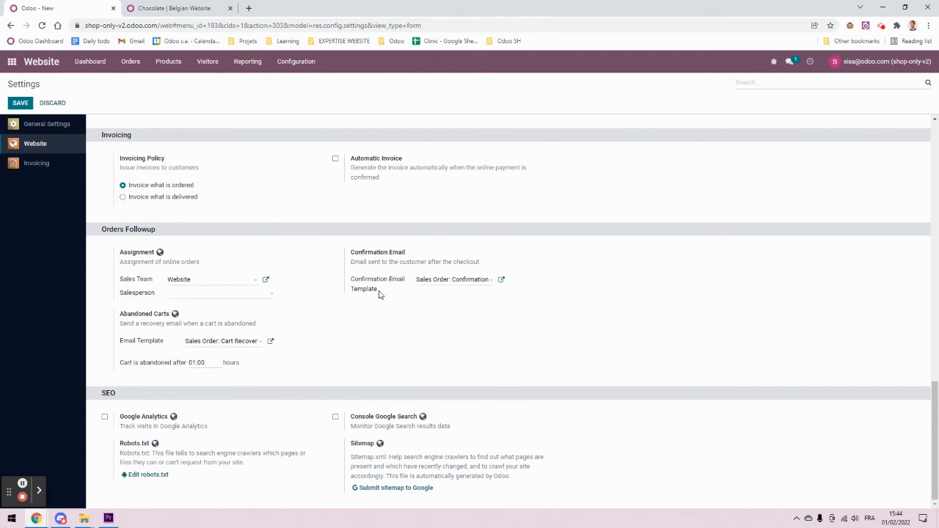
{"action": "scroll", "coordinate": [379, 294], "scroll_direction": "up", "scroll_amount": 5}
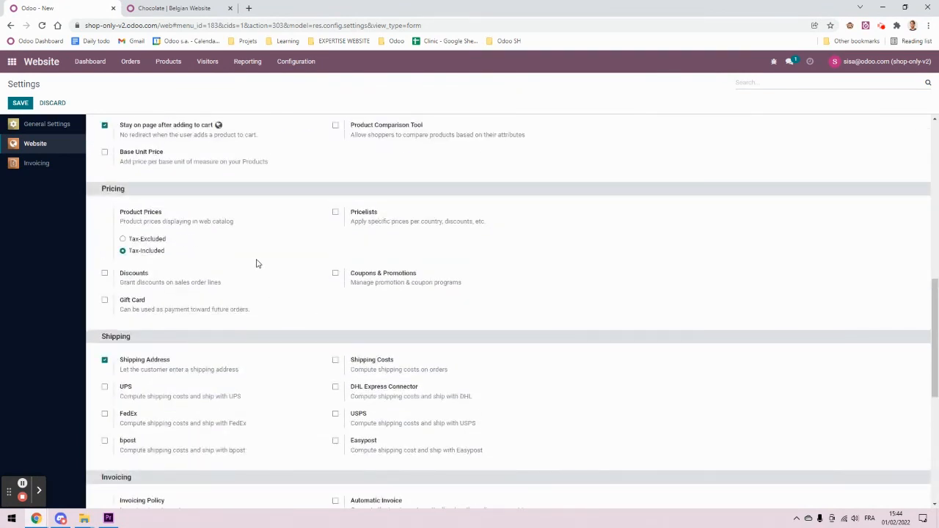
{"action": "scroll", "coordinate": [257, 263], "scroll_direction": "up", "scroll_amount": 1}
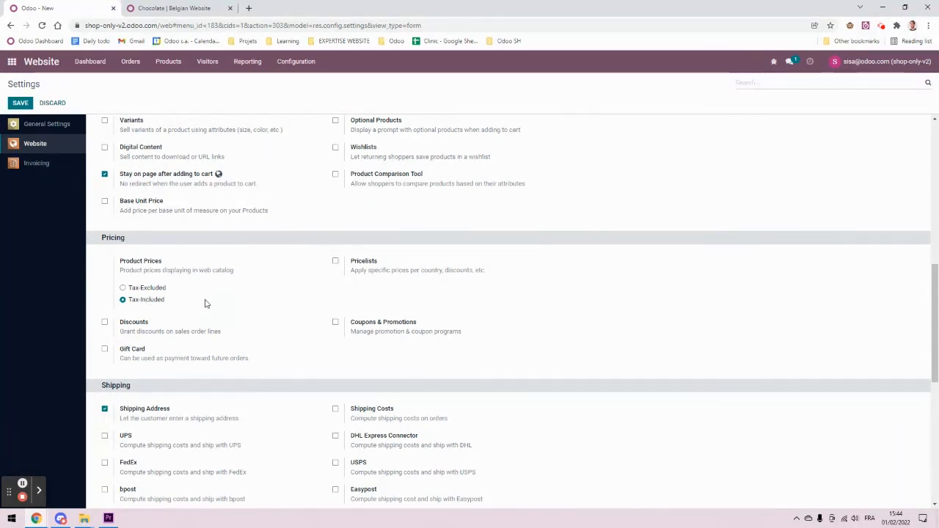
{"action": "left_click", "coordinate": [146, 288]}
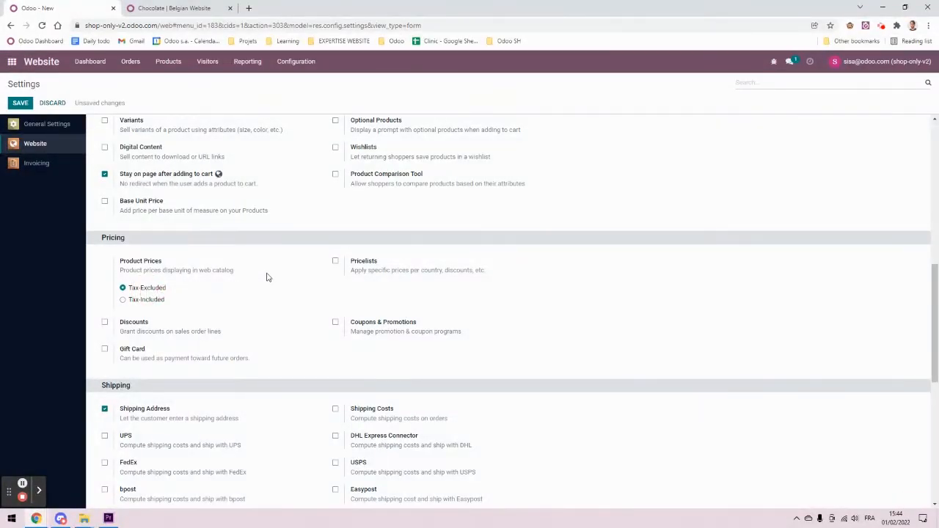
{"action": "left_click", "coordinate": [21, 102]}
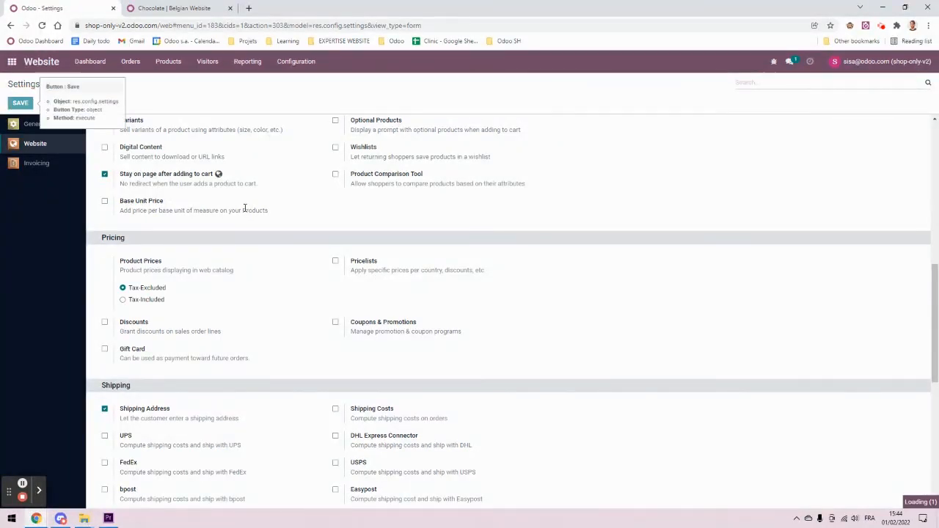
Step: Confirm the Chocolate product now shows 4.95 € instead of 5.99 €
{"action": "left_click", "coordinate": [179, 7]}
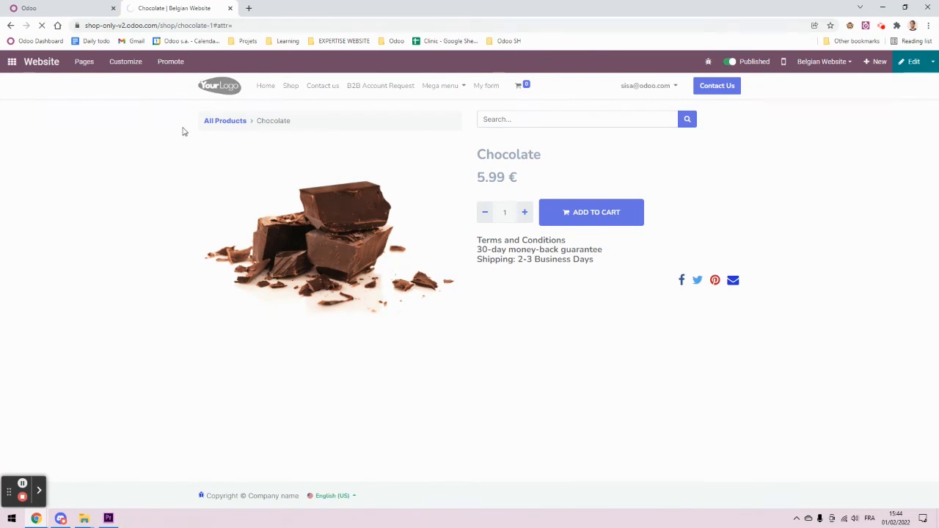
{"action": "left_click_drag", "start_coordinate": [478, 177], "coordinate": [516, 179]}
{"action": "left_click", "coordinate": [516, 180]}
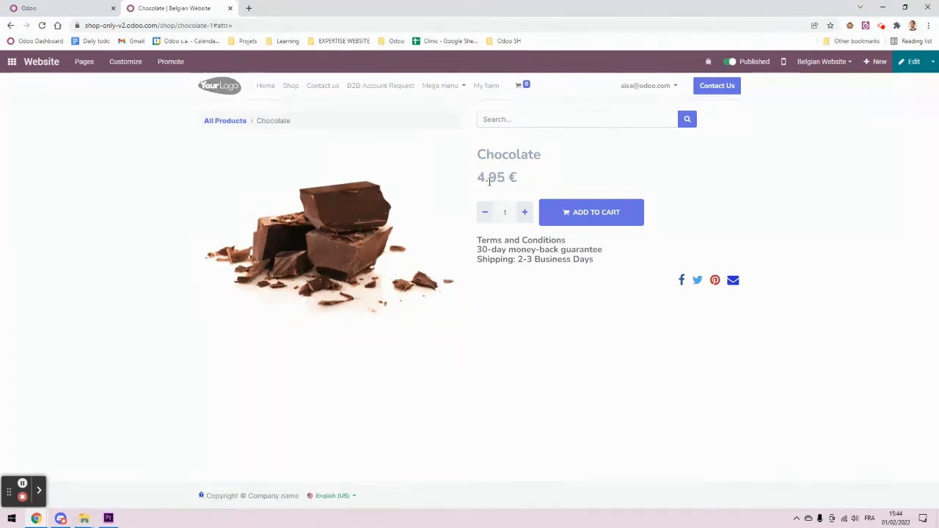
Step: Review the Product Prices options in the Website pricing settings
{"action": "left_click", "coordinate": [66, 7]}
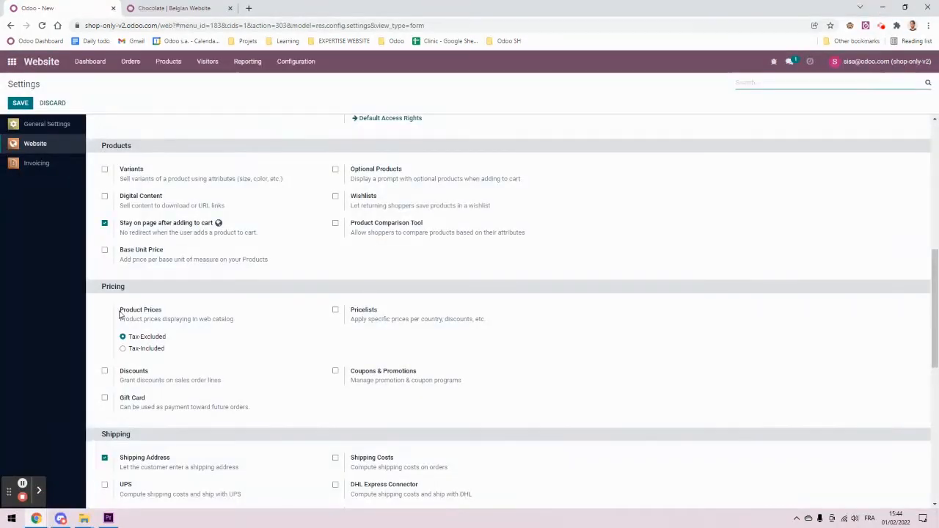
{"action": "left_click_drag", "start_coordinate": [184, 353], "coordinate": [134, 300]}
{"action": "left_click", "coordinate": [201, 344]}
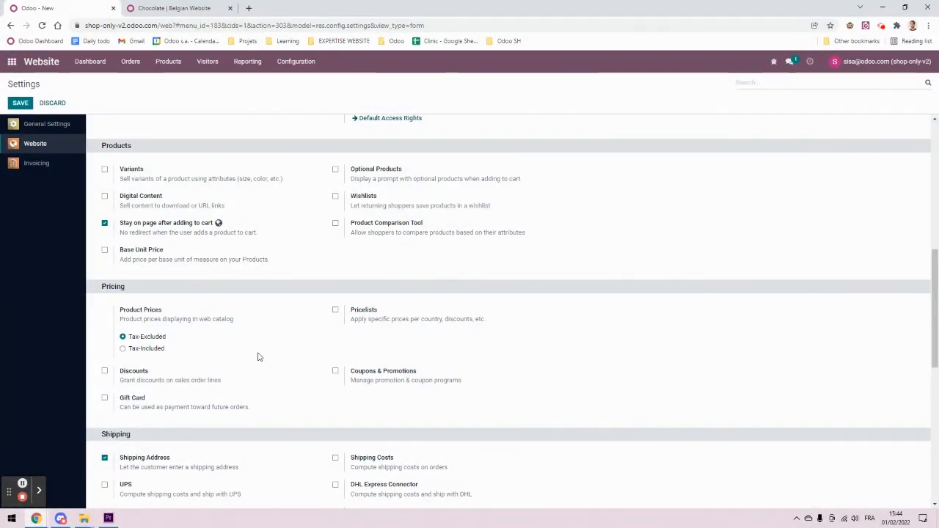
{"action": "left_click_drag", "start_coordinate": [195, 360], "coordinate": [136, 323]}
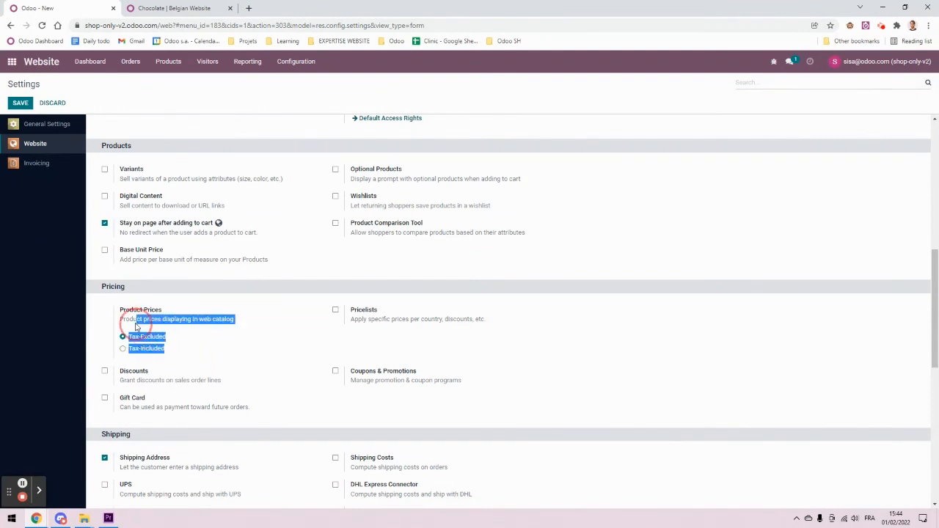
{"action": "left_click", "coordinate": [184, 350]}
{"action": "left_click_drag", "start_coordinate": [190, 354], "coordinate": [99, 297]}
{"action": "left_click", "coordinate": [201, 336]}
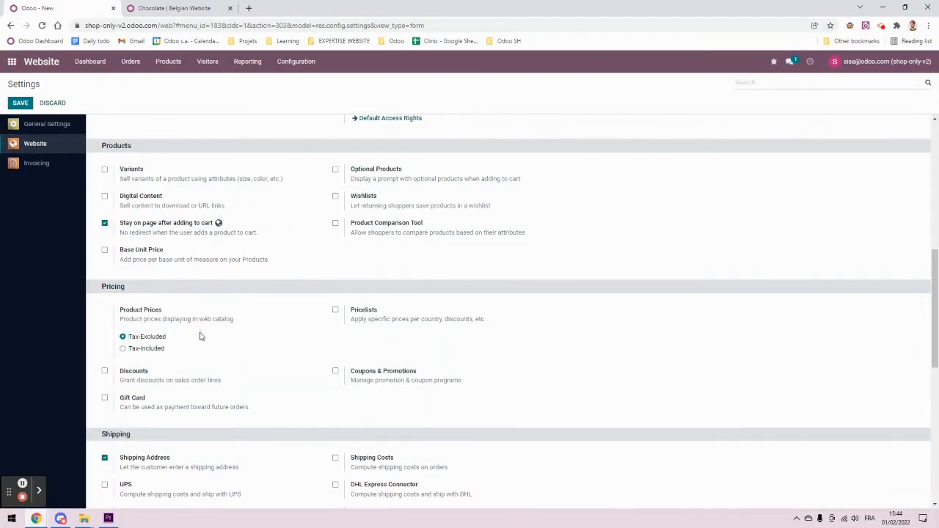
{"action": "left_click_drag", "start_coordinate": [179, 352], "coordinate": [127, 317]}
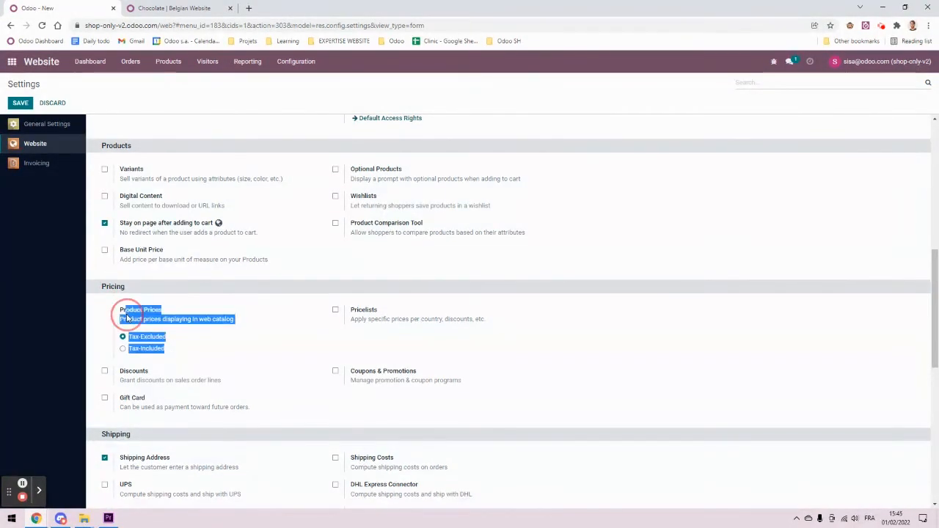
{"action": "left_click", "coordinate": [189, 336]}
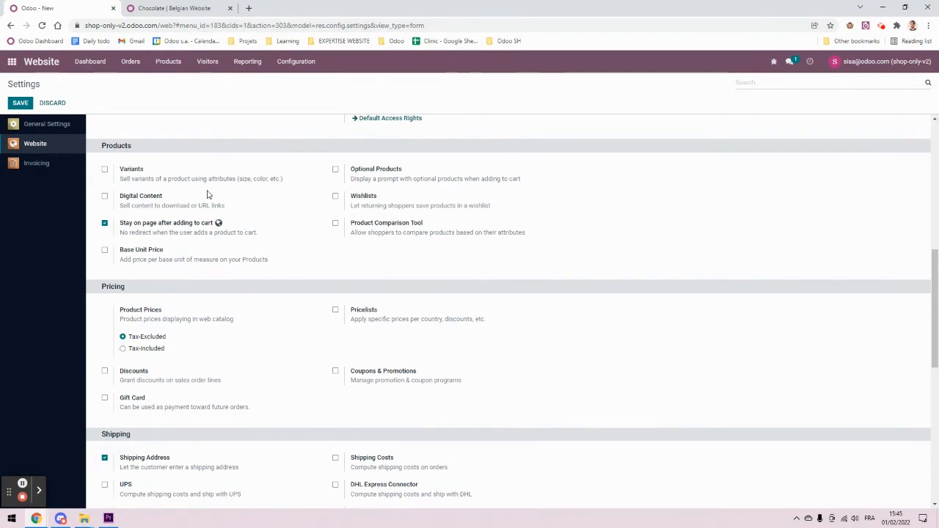
{"action": "left_click", "coordinate": [12, 62]}
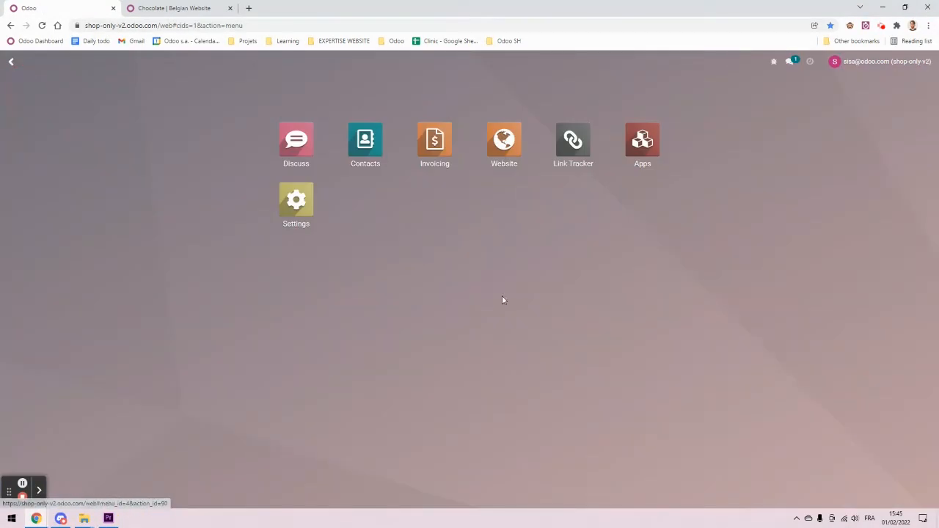
Step: Filter the Settings user groups list by 'b2' to show the tax-display groups
{"action": "left_click", "coordinate": [296, 200]}
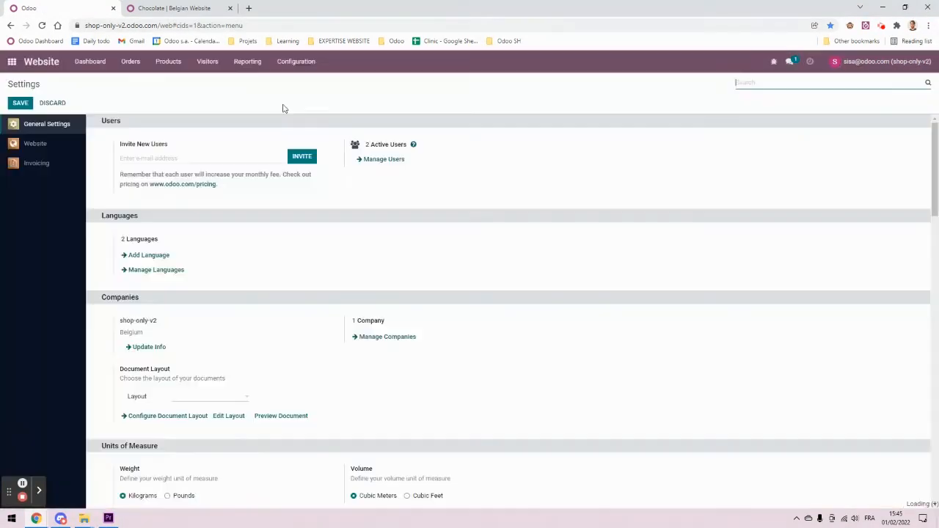
{"action": "left_click", "coordinate": [165, 61]}
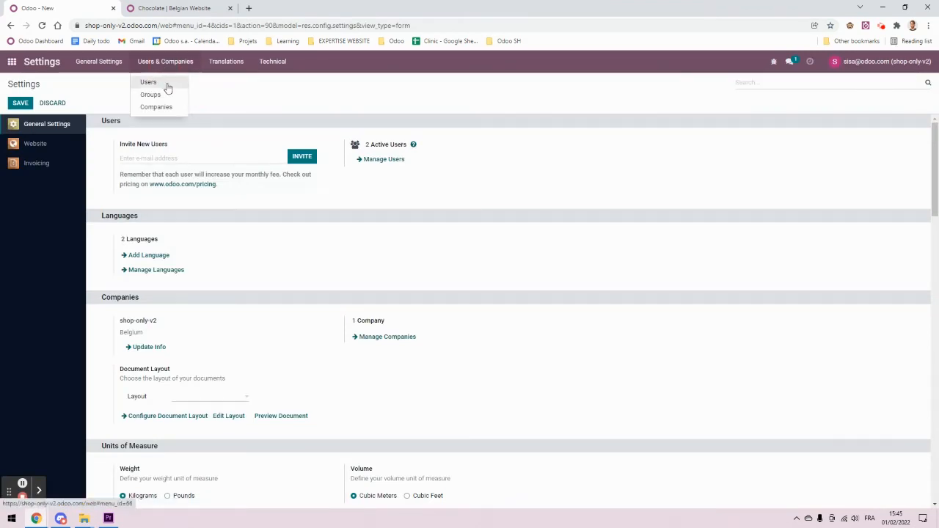
{"action": "left_click", "coordinate": [163, 95]}
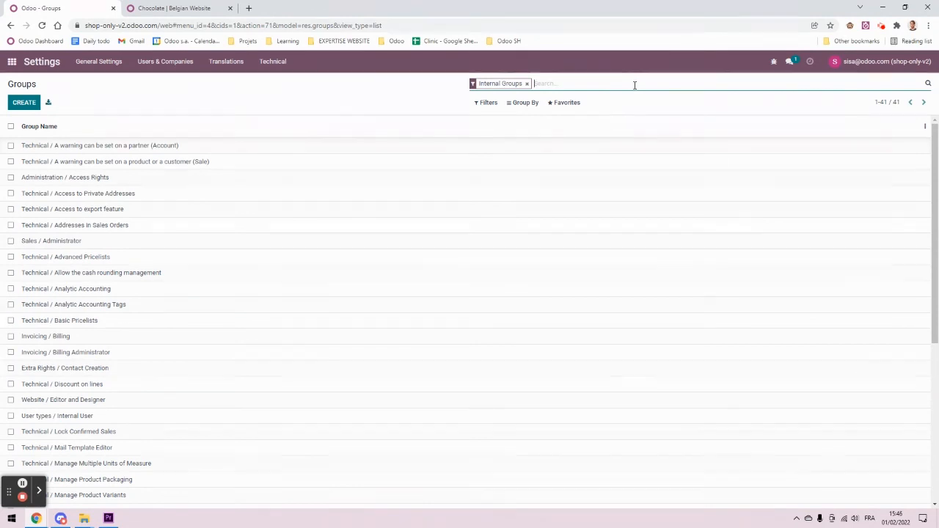
{"action": "type", "text": "b2"}
{"action": "key", "text": "Return"}
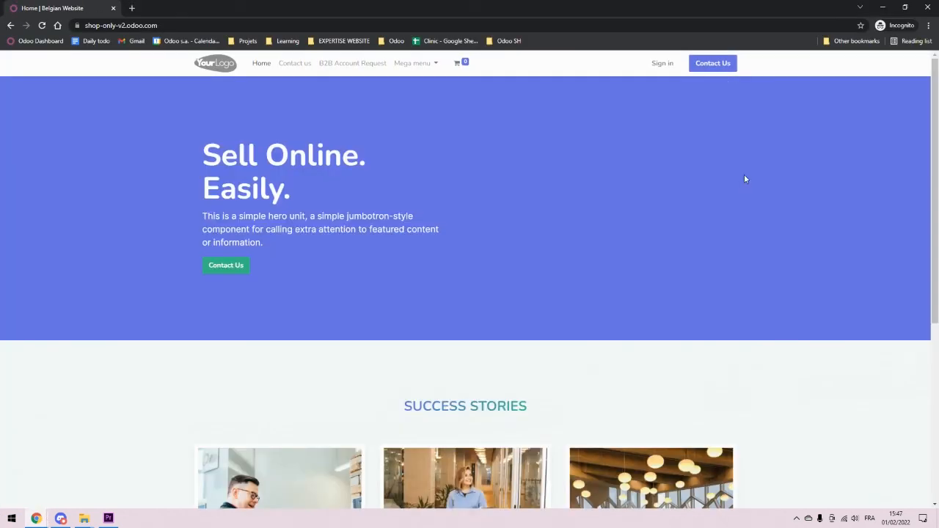
Step: On the private window's website login page, enter the portal customer's e-mail and password
{"action": "left_click", "coordinate": [665, 64]}
{"action": "left_click", "coordinate": [486, 126]}
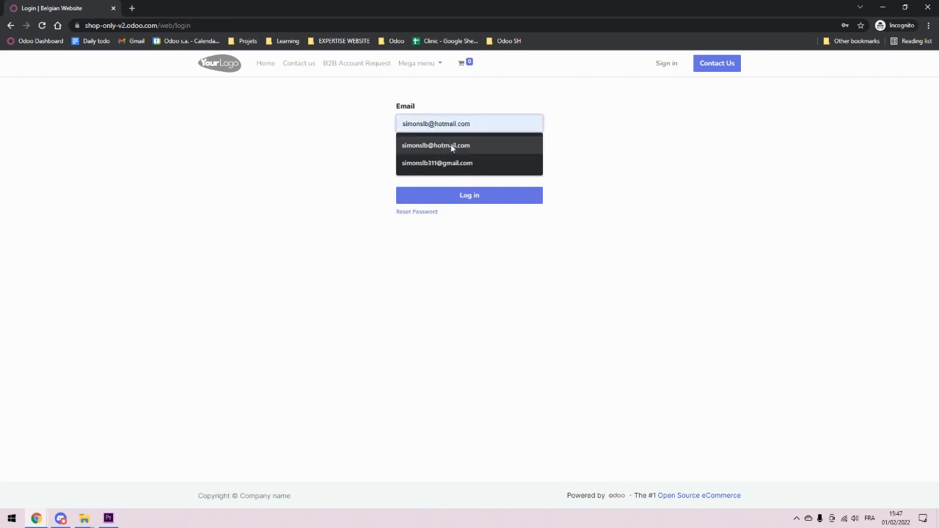
{"action": "left_click", "coordinate": [451, 144]}
{"action": "left_click", "coordinate": [452, 162]}
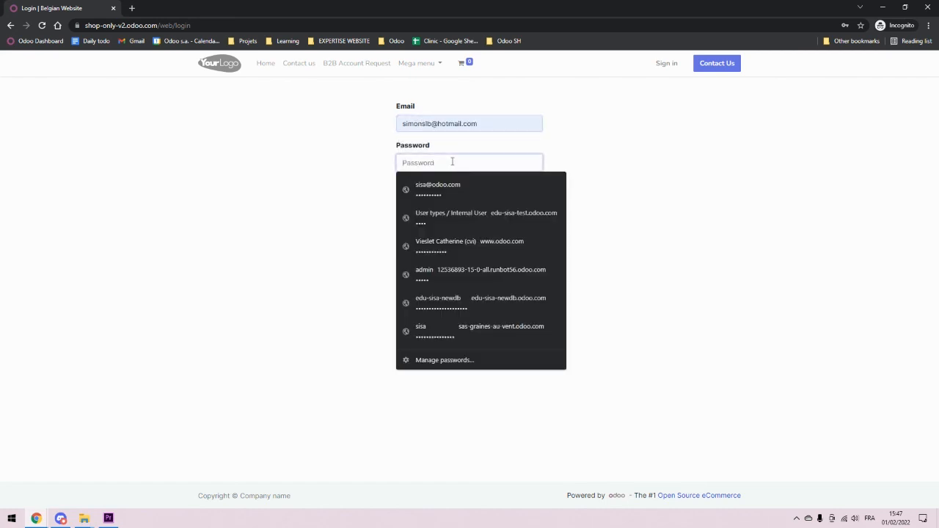
{"action": "type", "text": "••••••"}
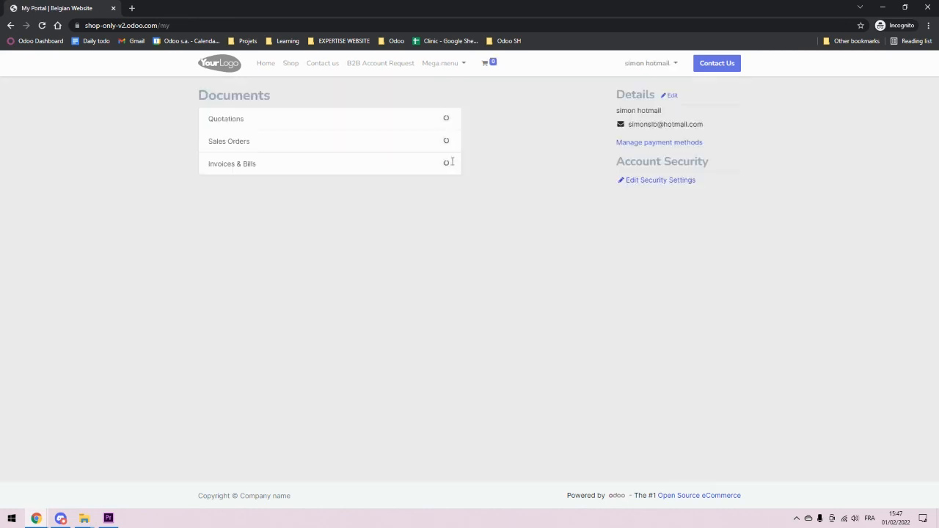
Step: As the portal customer, check Chocolate's shop price of 4.95 €, then return to the admin window
{"action": "left_click", "coordinate": [291, 63]}
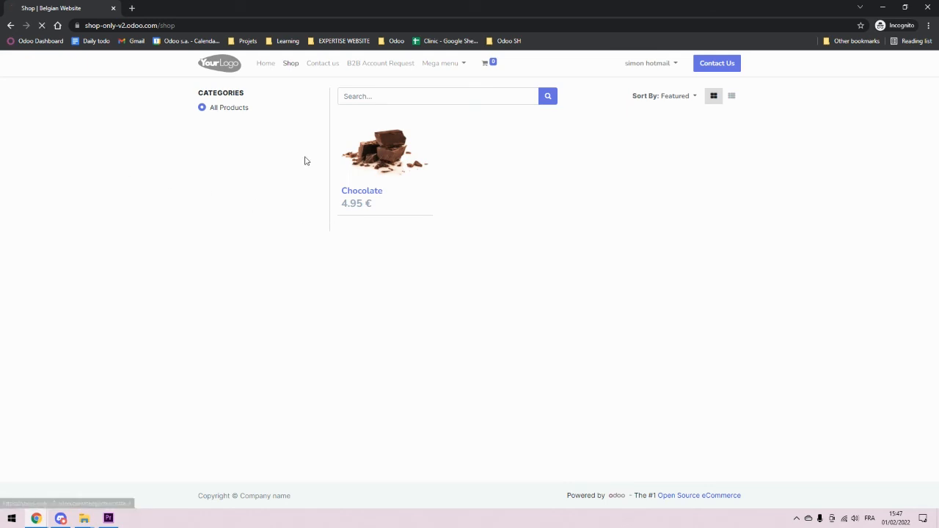
{"action": "left_click", "coordinate": [382, 151]}
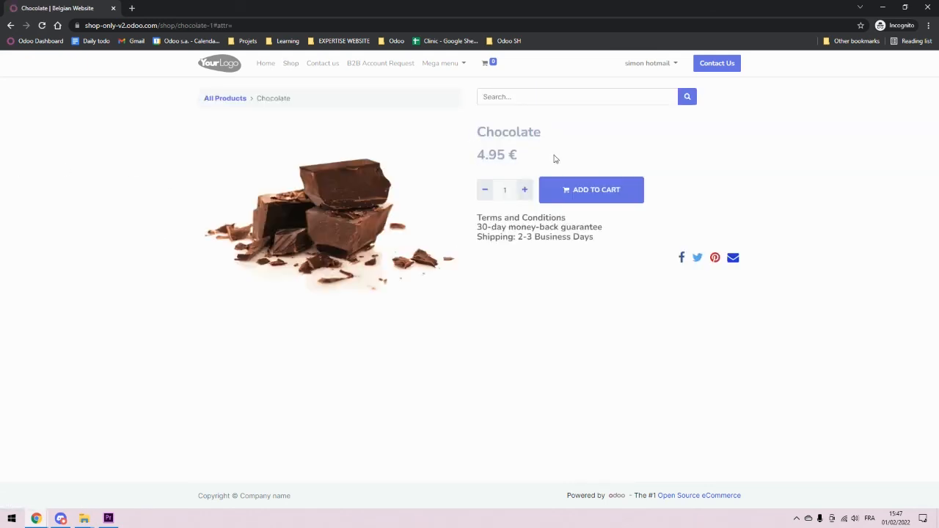
{"action": "triple_click", "coordinate": [491, 152]}
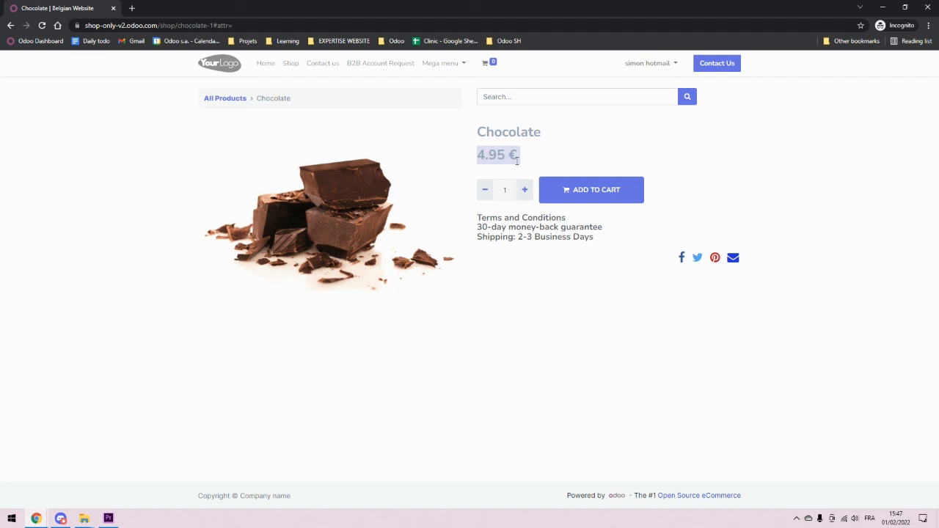
{"action": "left_click", "coordinate": [543, 159]}
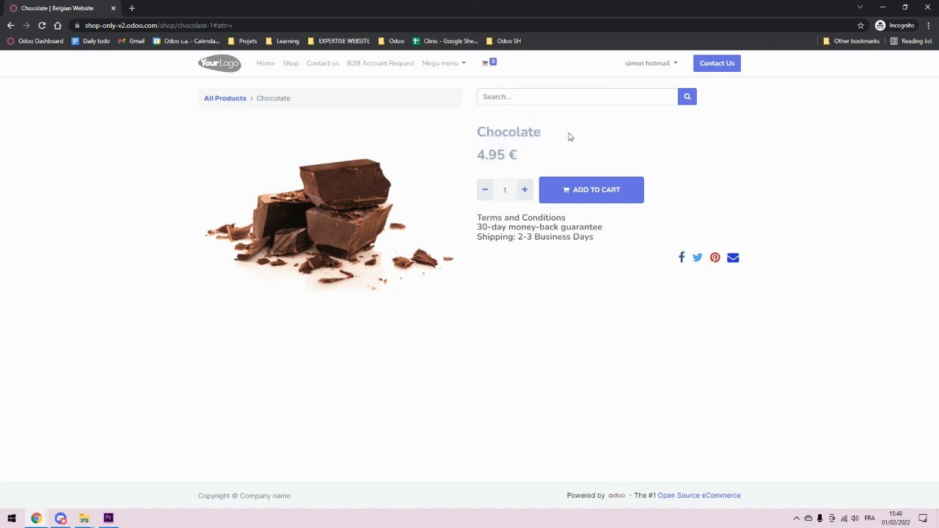
{"action": "key", "text": "alt+Tab"}
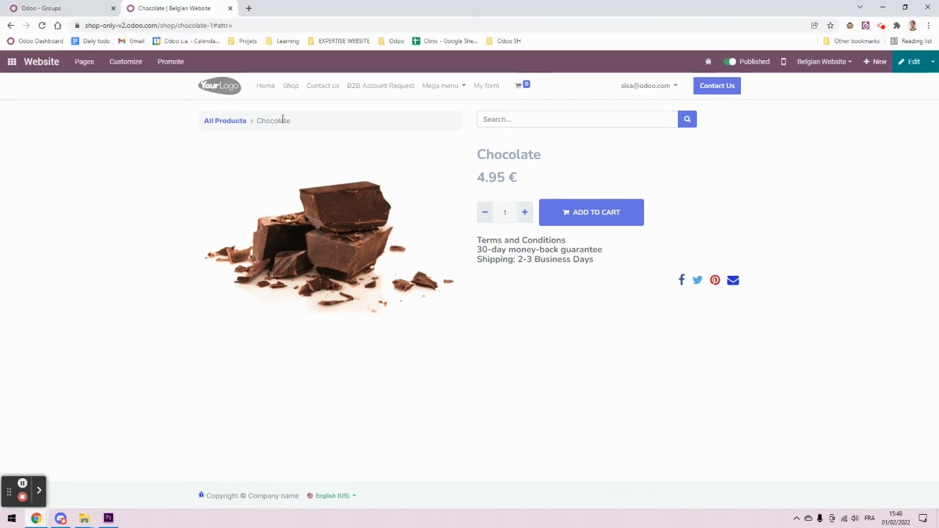
{"action": "left_click", "coordinate": [77, 7]}
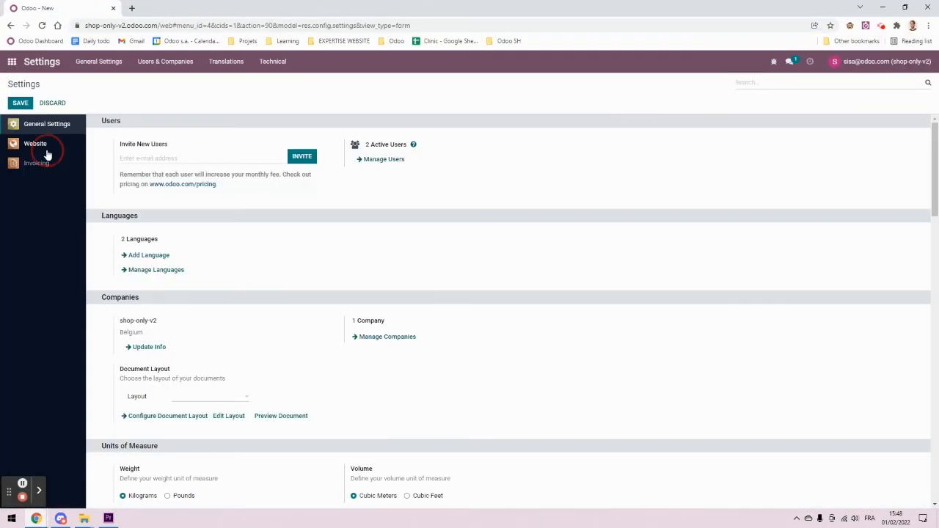
{"action": "scroll", "coordinate": [289, 348], "scroll_direction": "down", "scroll_amount": 15}
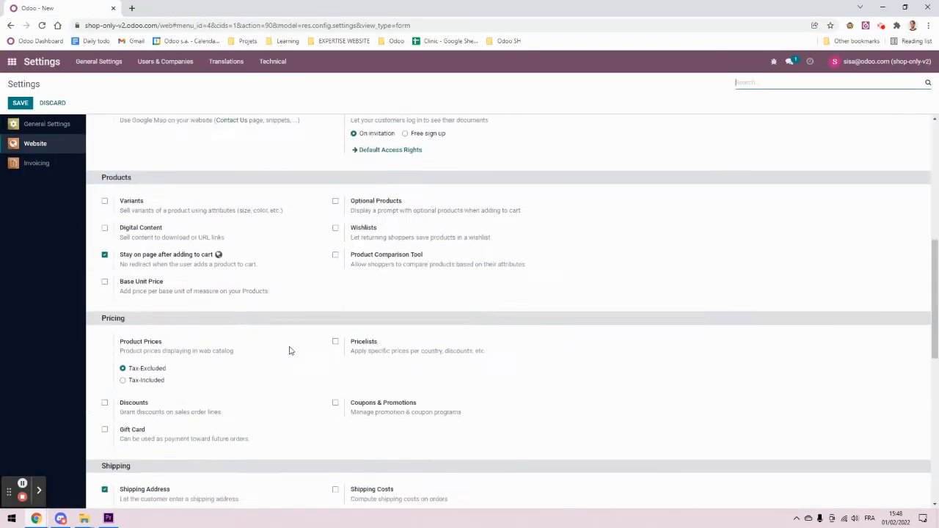
{"action": "scroll", "coordinate": [285, 347], "scroll_direction": "up", "scroll_amount": 3}
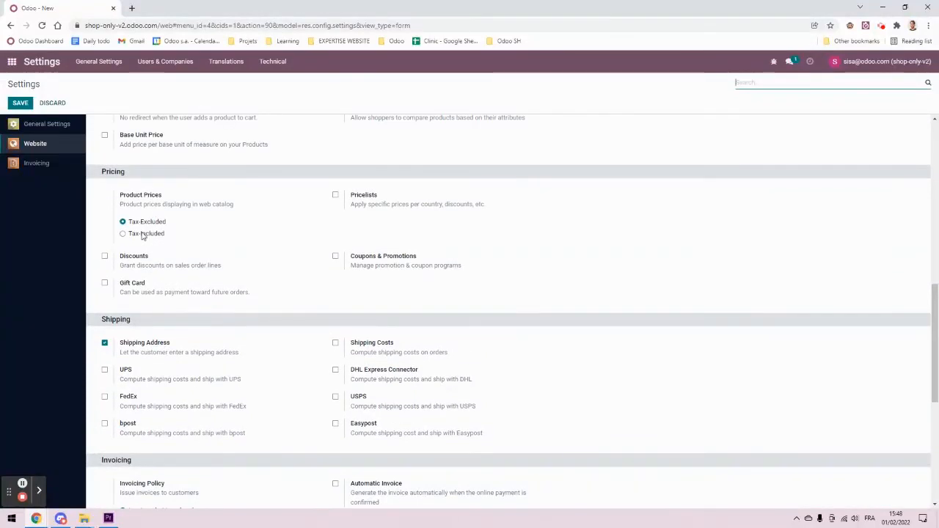
{"action": "left_click", "coordinate": [159, 236]}
{"action": "left_click", "coordinate": [22, 103]}
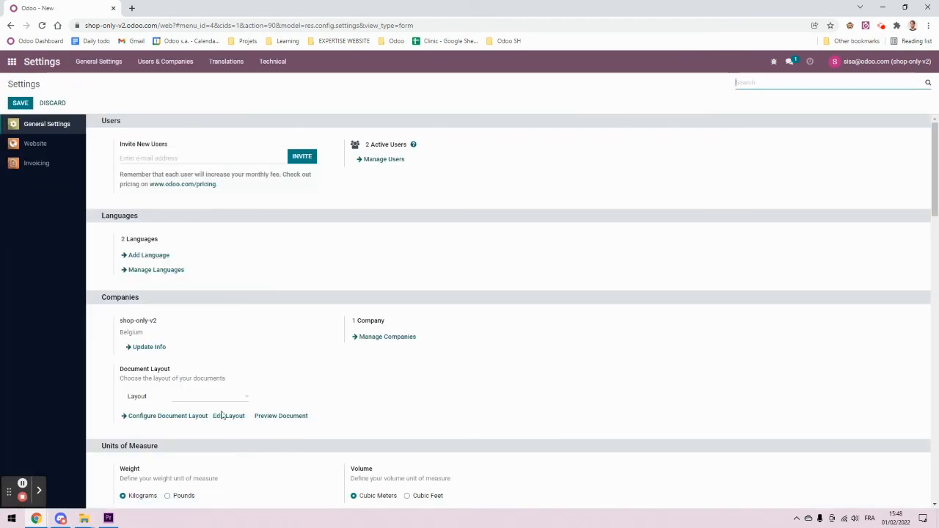
{"action": "scroll", "coordinate": [259, 352], "scroll_direction": "down", "scroll_amount": 3}
{"action": "key", "text": "alt+Tab"}
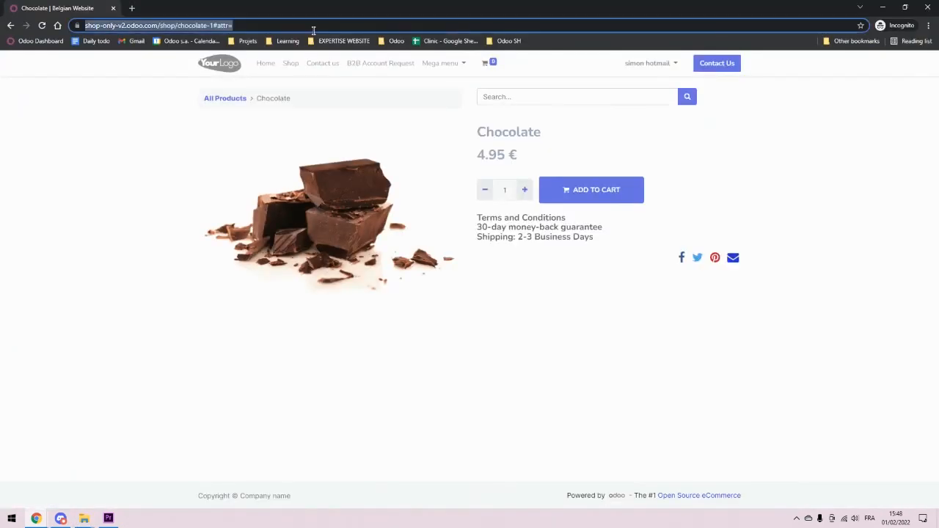
{"action": "key", "text": "F5"}
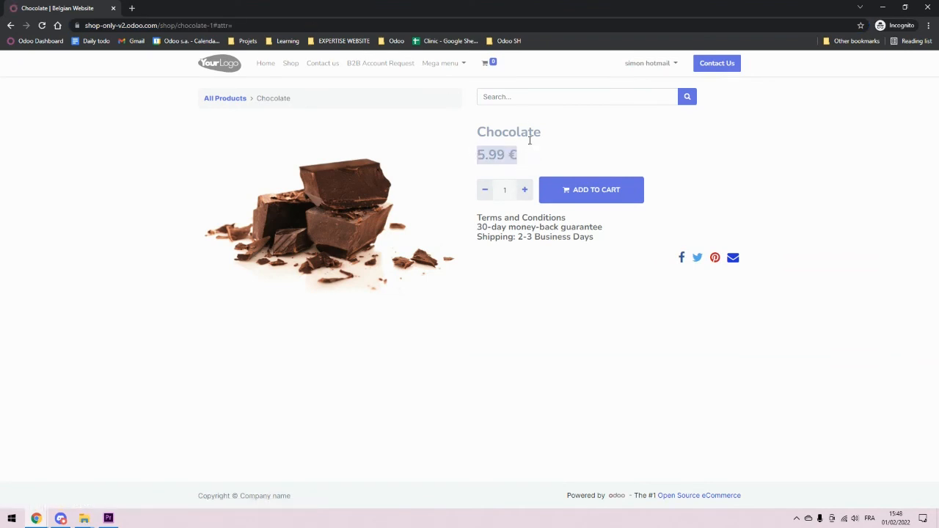
{"action": "left_click", "coordinate": [35, 518]}
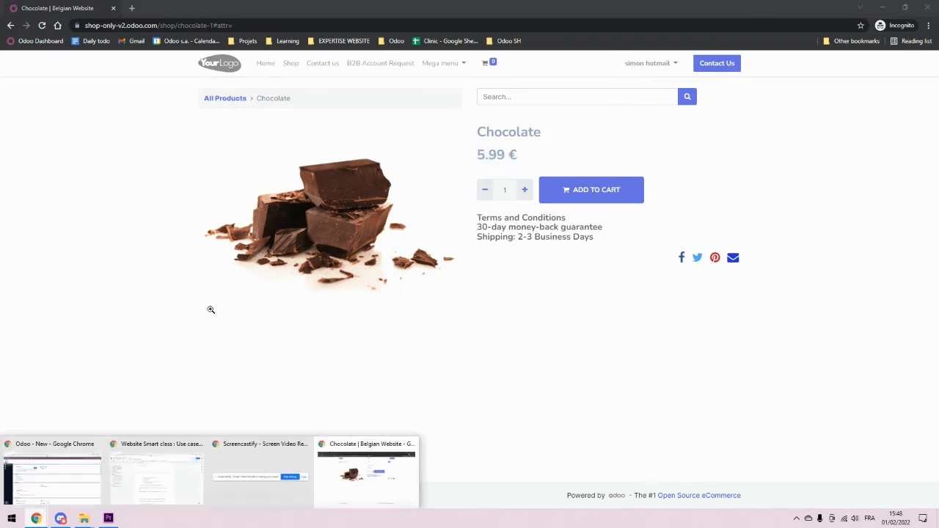
{"action": "left_click", "coordinate": [732, 203]}
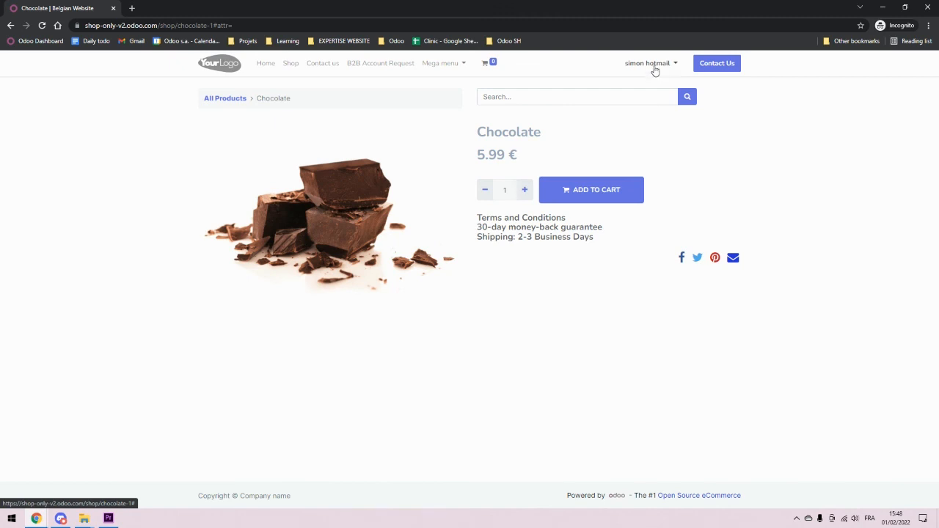
{"action": "left_click", "coordinate": [36, 518]}
Step: In Odoo settings, filter the access Groups list by 'b2'
{"action": "left_click", "coordinate": [53, 478]}
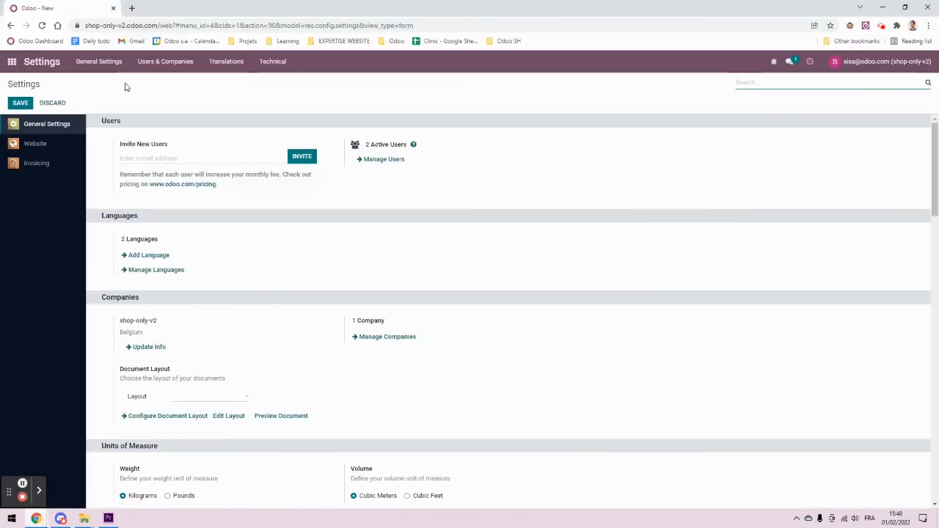
{"action": "left_click", "coordinate": [172, 63]}
{"action": "left_click", "coordinate": [152, 95]}
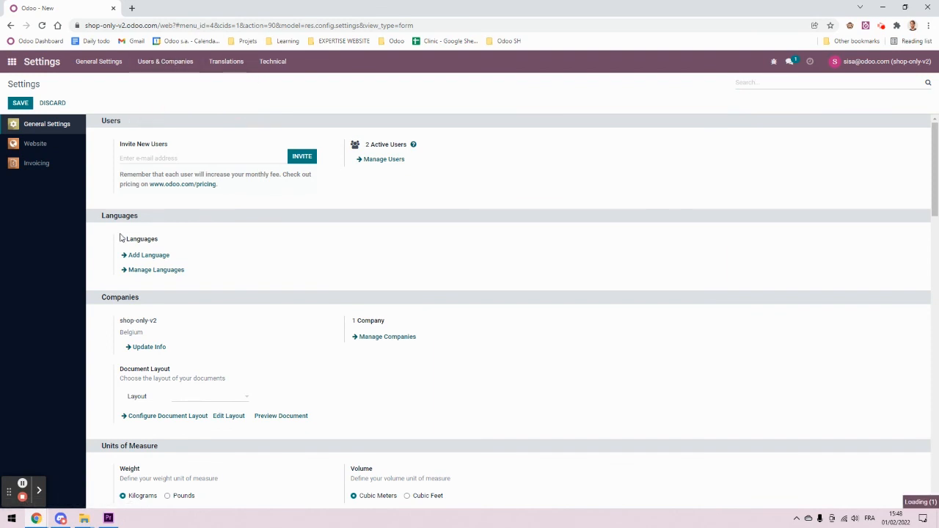
{"action": "left_click", "coordinate": [589, 88]}
{"action": "type", "text": "b2"}
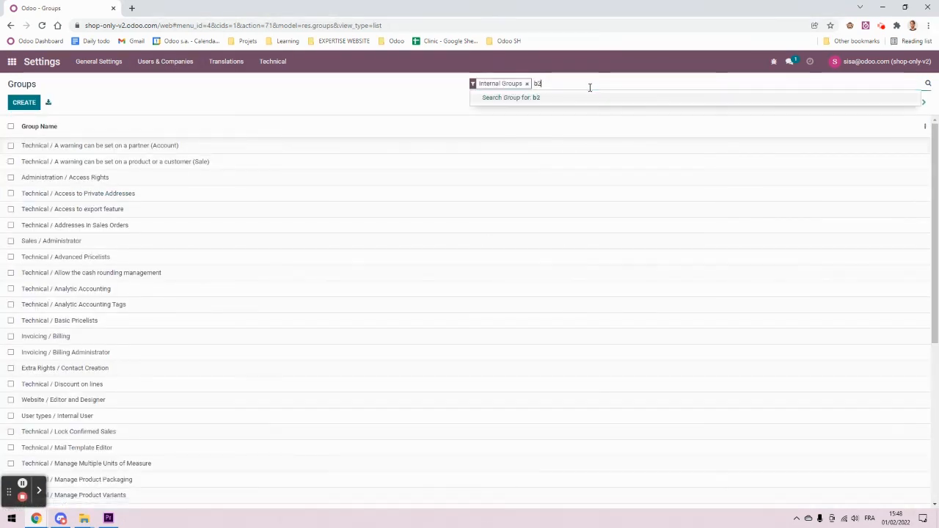
{"action": "key", "text": "Return"}
Step: Attempt to add the portal customer to Tax display B2B; discard after the validation error
{"action": "left_click", "coordinate": [156, 149]}
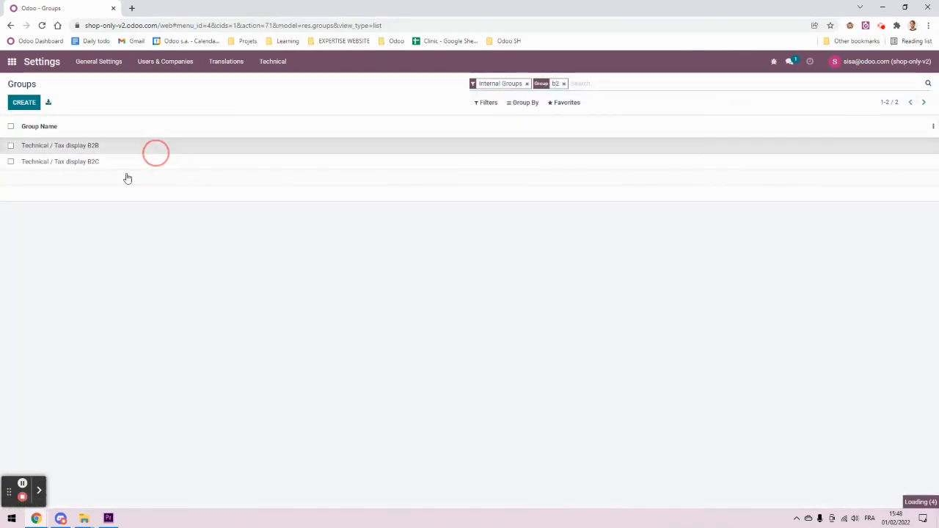
{"action": "left_click", "coordinate": [21, 102]}
{"action": "left_click", "coordinate": [216, 215]}
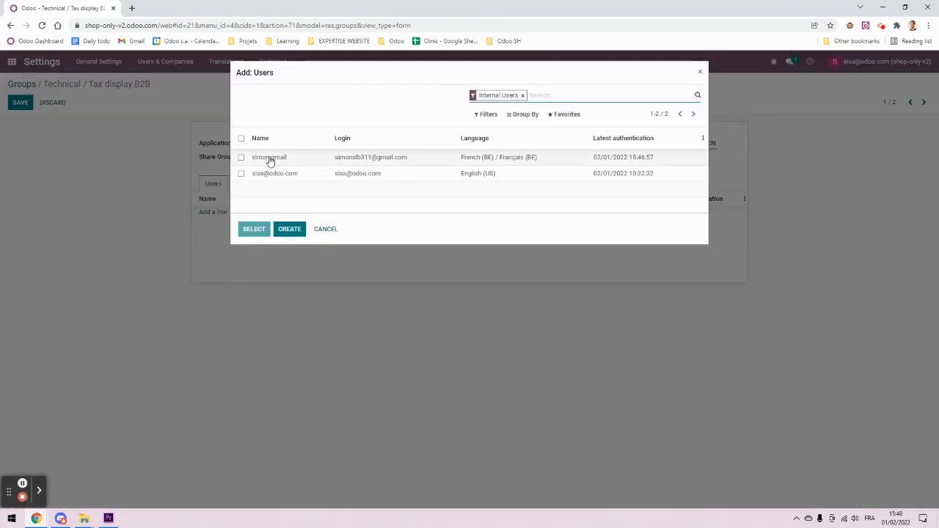
{"action": "left_click", "coordinate": [522, 95]}
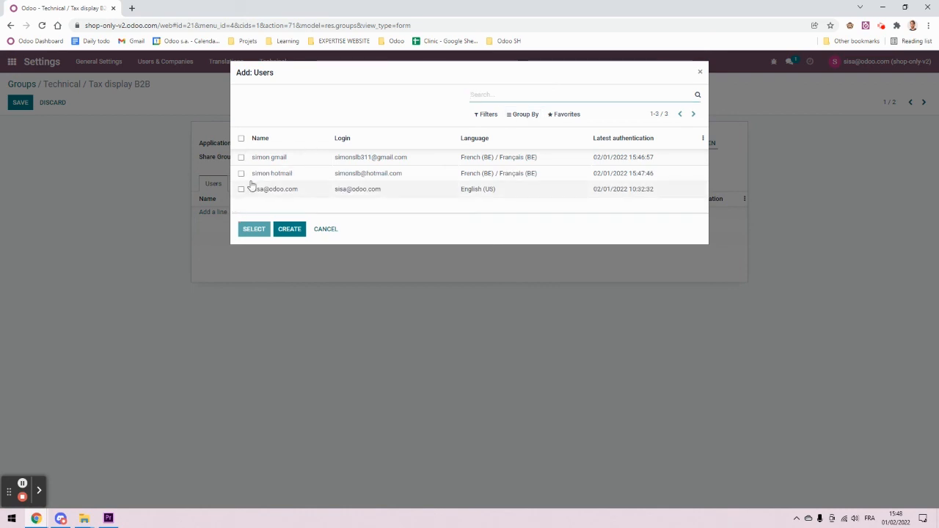
{"action": "left_click", "coordinate": [258, 178]}
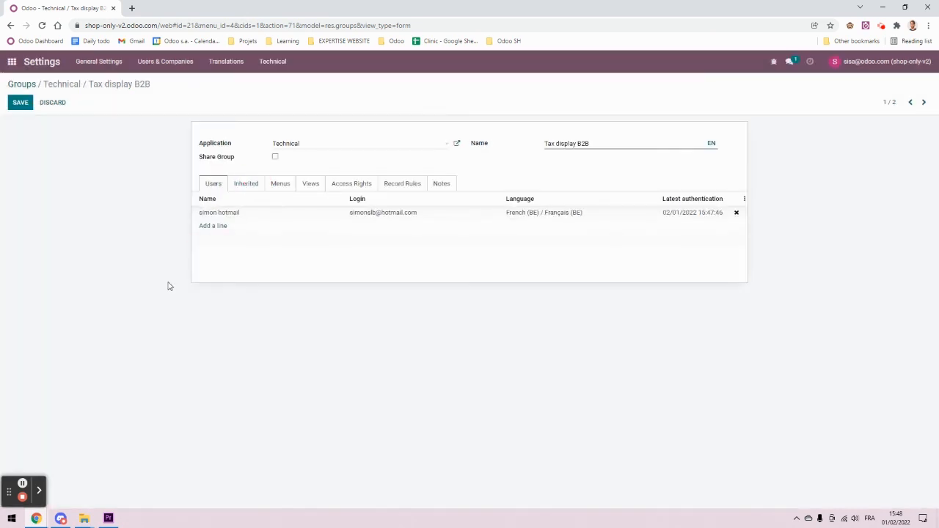
{"action": "left_click", "coordinate": [19, 102]}
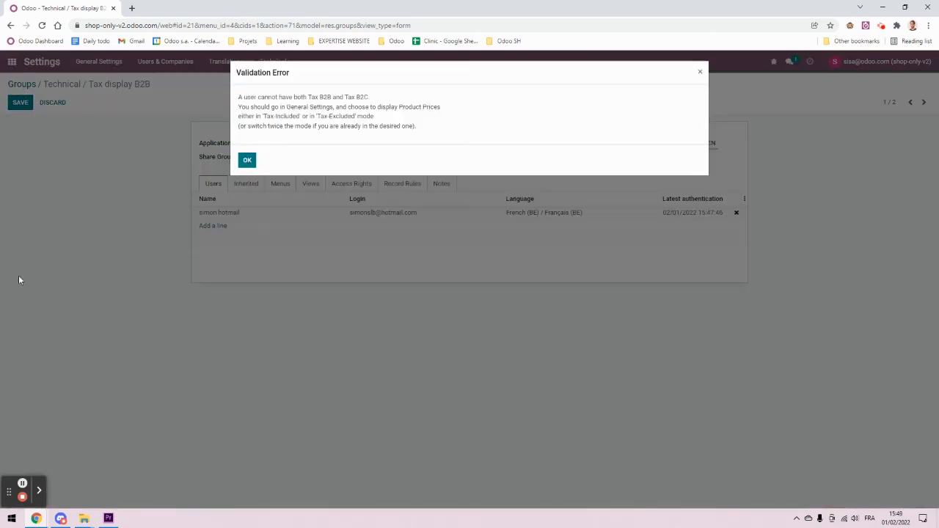
{"action": "left_click", "coordinate": [248, 160]}
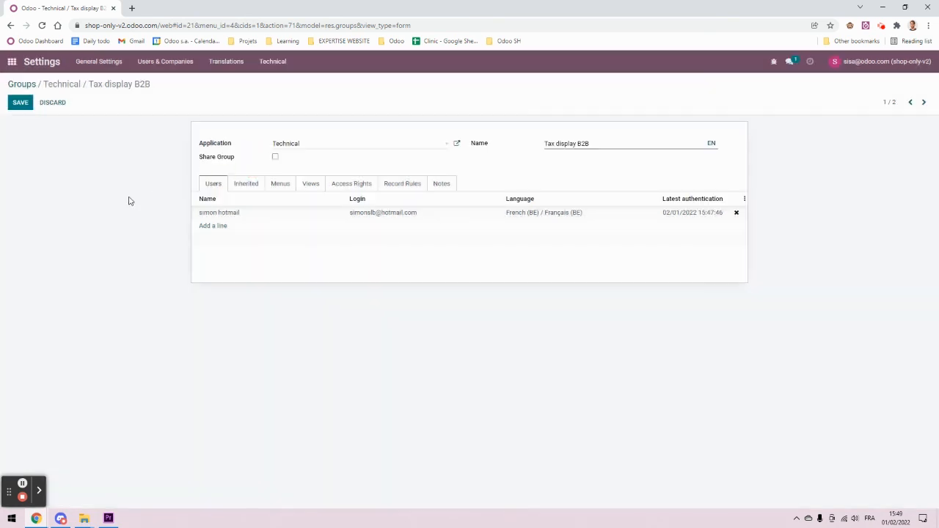
{"action": "left_click", "coordinate": [55, 103]}
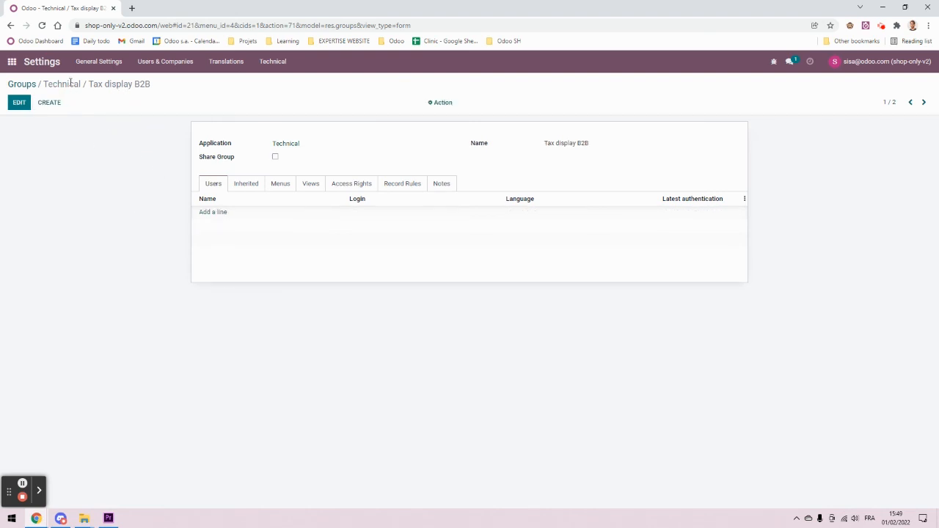
{"action": "left_click", "coordinate": [29, 83]}
Step: Remove the portal customer from the Tax display B2C group and save
{"action": "left_click", "coordinate": [115, 162]}
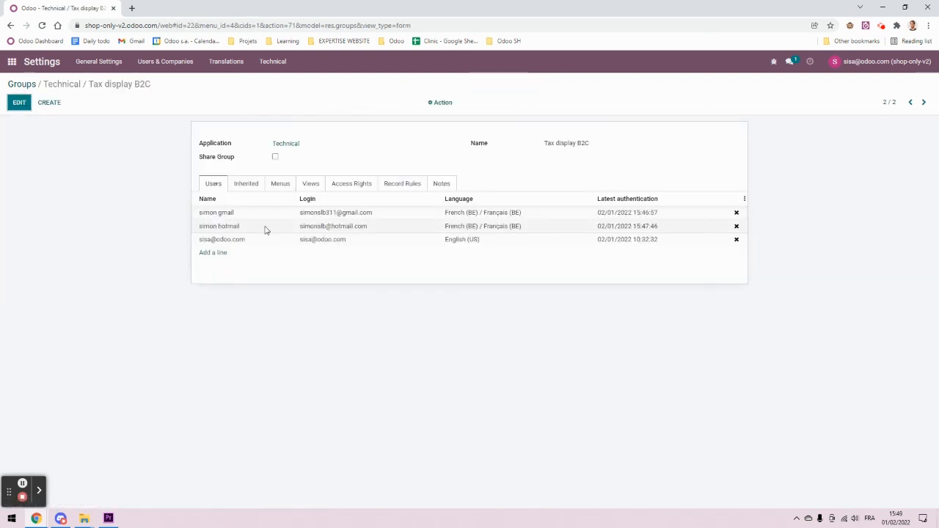
{"action": "left_click", "coordinate": [736, 226]}
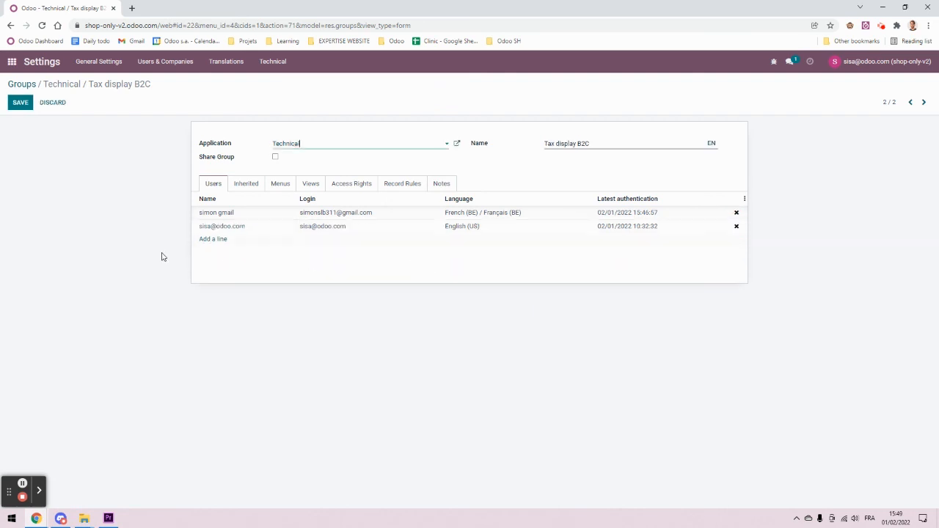
{"action": "left_click", "coordinate": [20, 102]}
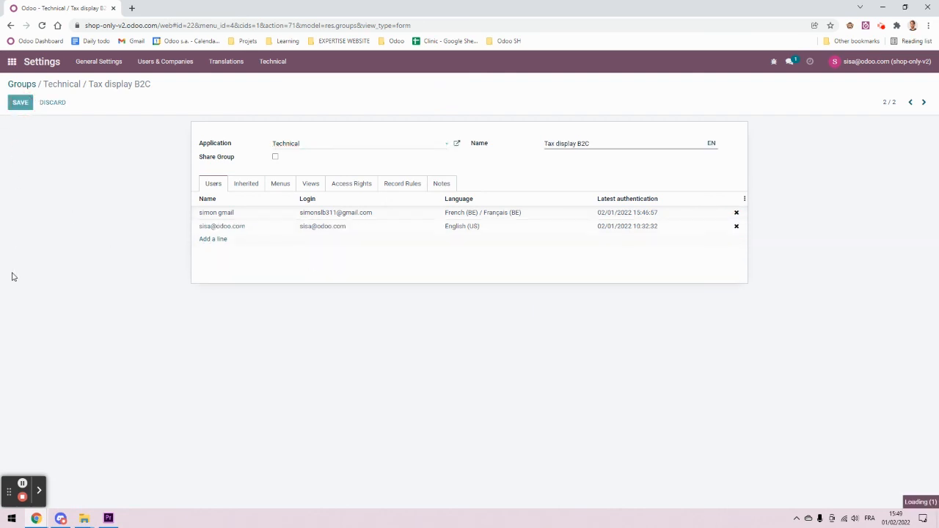
{"action": "left_click", "coordinate": [29, 83]}
Step: Add the portal customer to the Tax display B2B group and save it
{"action": "left_click", "coordinate": [149, 147]}
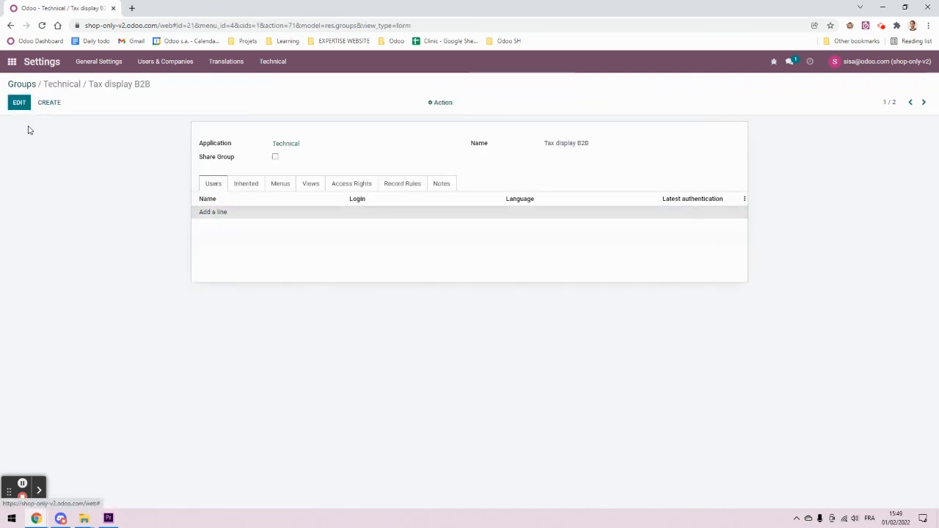
{"action": "left_click", "coordinate": [213, 213]}
{"action": "left_click", "coordinate": [525, 94]}
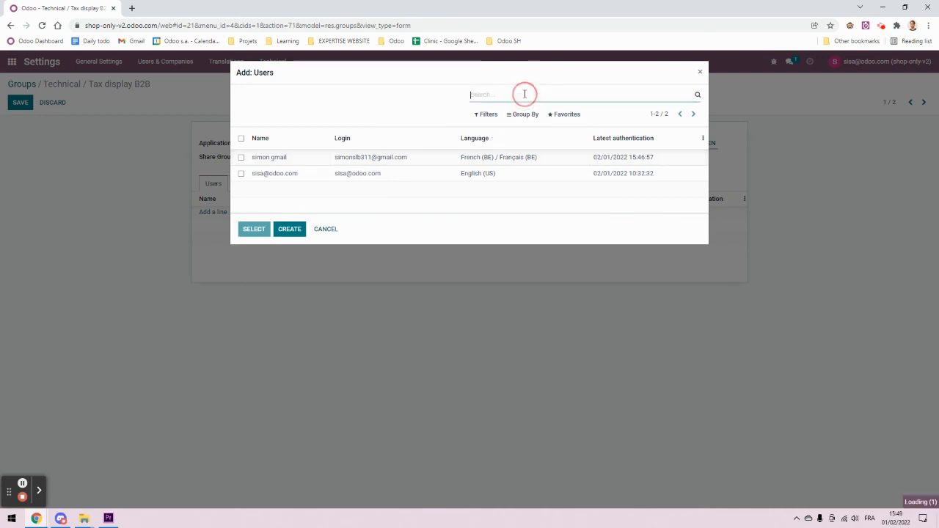
{"action": "left_click", "coordinate": [269, 176]}
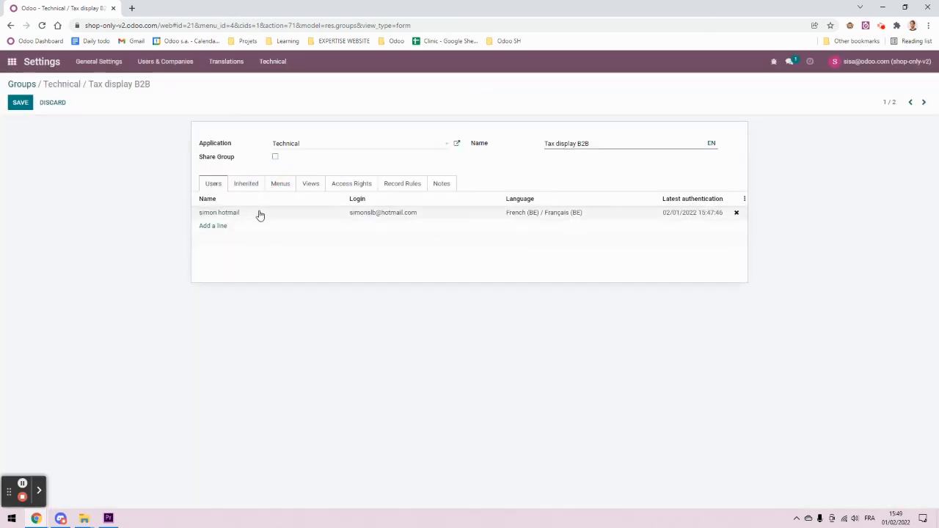
{"action": "left_click", "coordinate": [22, 107]}
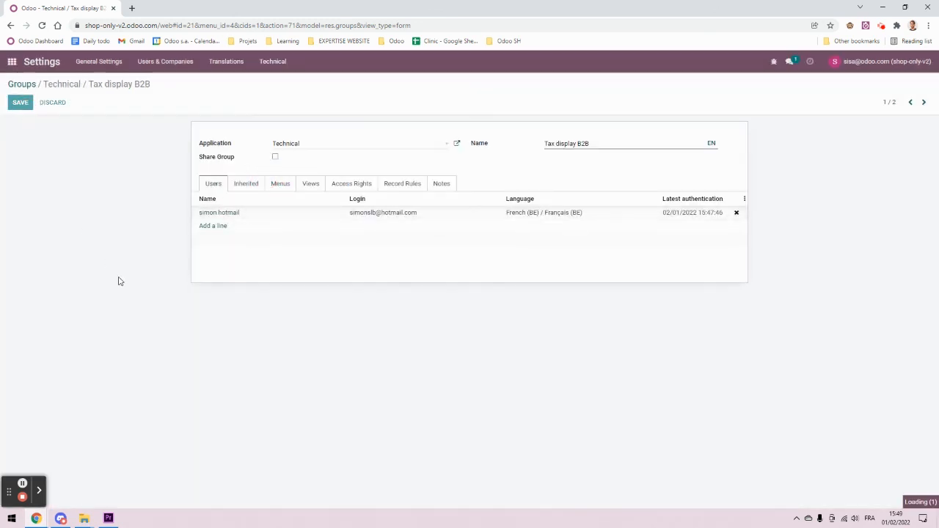
{"action": "left_click", "coordinate": [25, 84]}
{"action": "mouse_move", "coordinate": [36, 518]}
{"action": "left_click", "coordinate": [387, 477]}
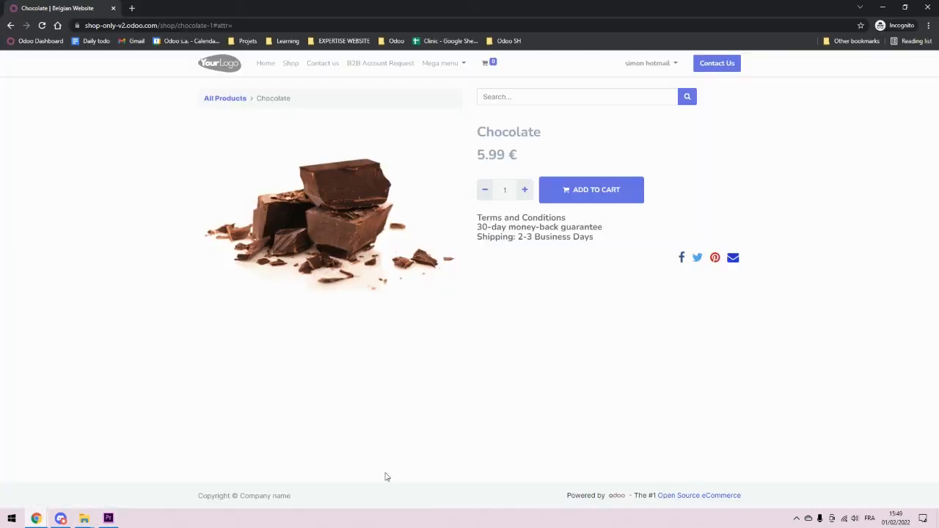
Step: Reload the Chocolate page to see the B2B price of 4.95 € and grab its address
{"action": "left_click", "coordinate": [387, 26]}
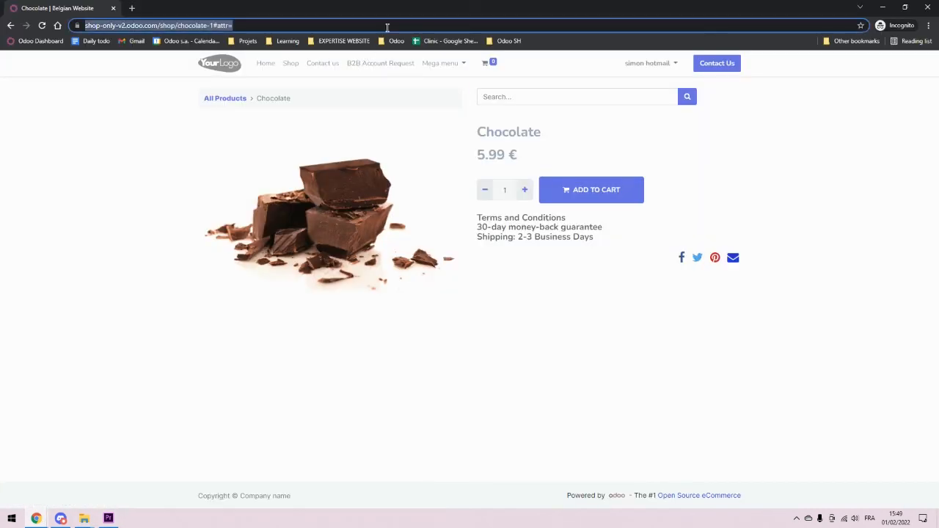
{"action": "key", "text": "Return"}
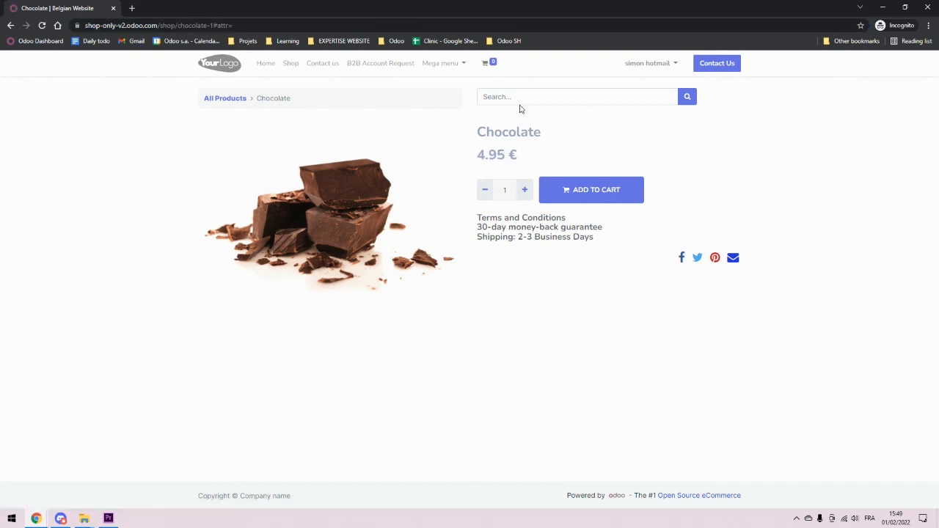
{"action": "left_click", "coordinate": [88, 26]}
{"action": "key", "text": "ctrl+c"}
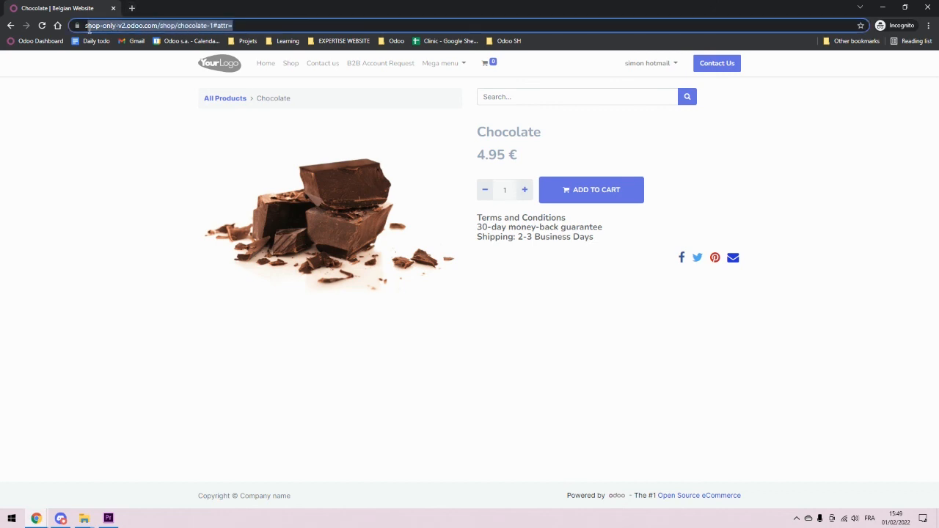
Step: Open the Chocolate page URL in a new Incognito window as a signed-out visitor
{"action": "left_click", "coordinate": [928, 7]}
{"action": "left_click", "coordinate": [929, 26]}
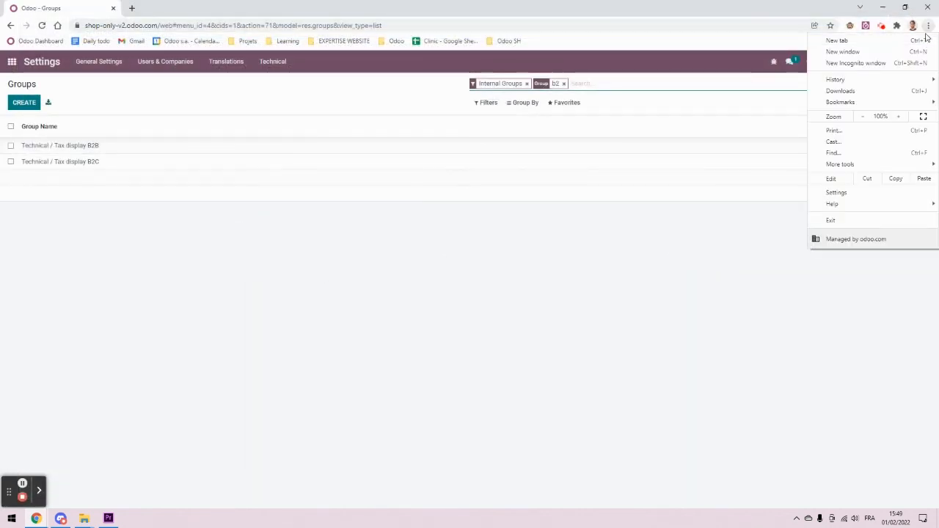
{"action": "left_click", "coordinate": [856, 63]}
{"action": "key", "text": "ctrl+v"}
{"action": "key", "text": "Return"}
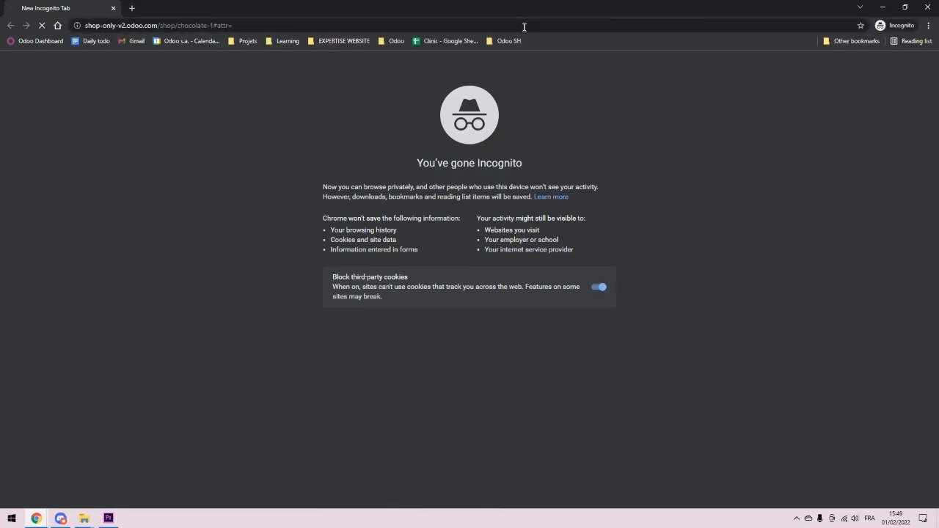